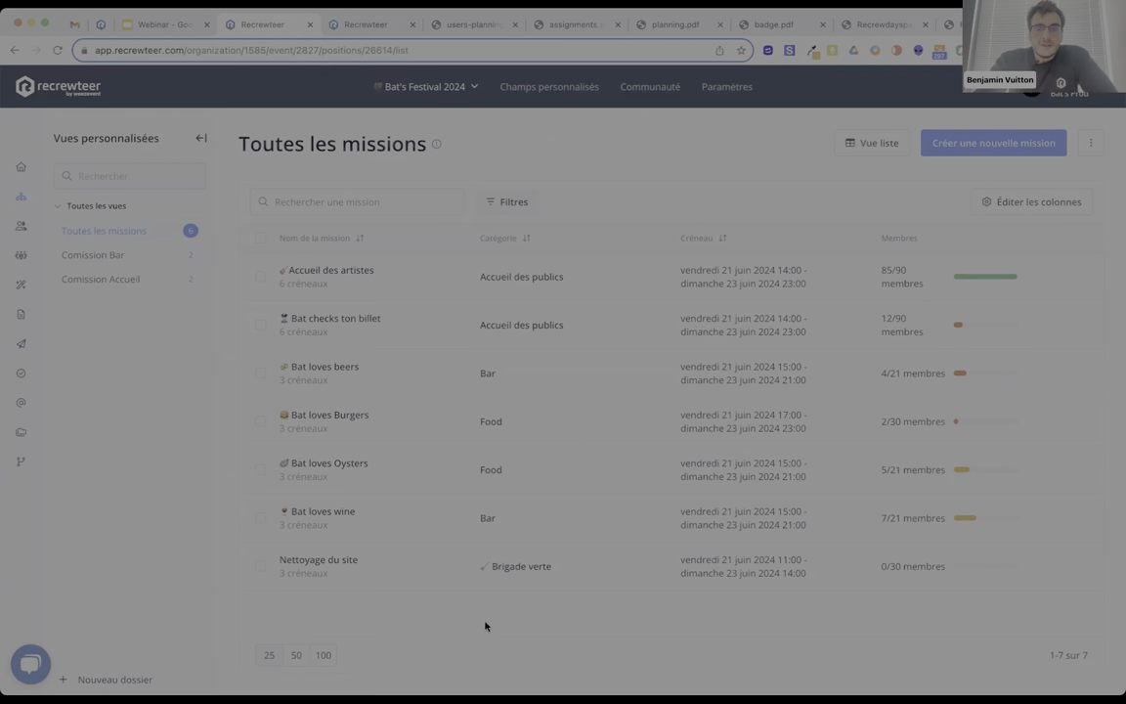
Switch the missions to Vue carte, then bring up the Comission Bar users-planning.pdf.
{"action": "left_click", "coordinate": [864, 147]}
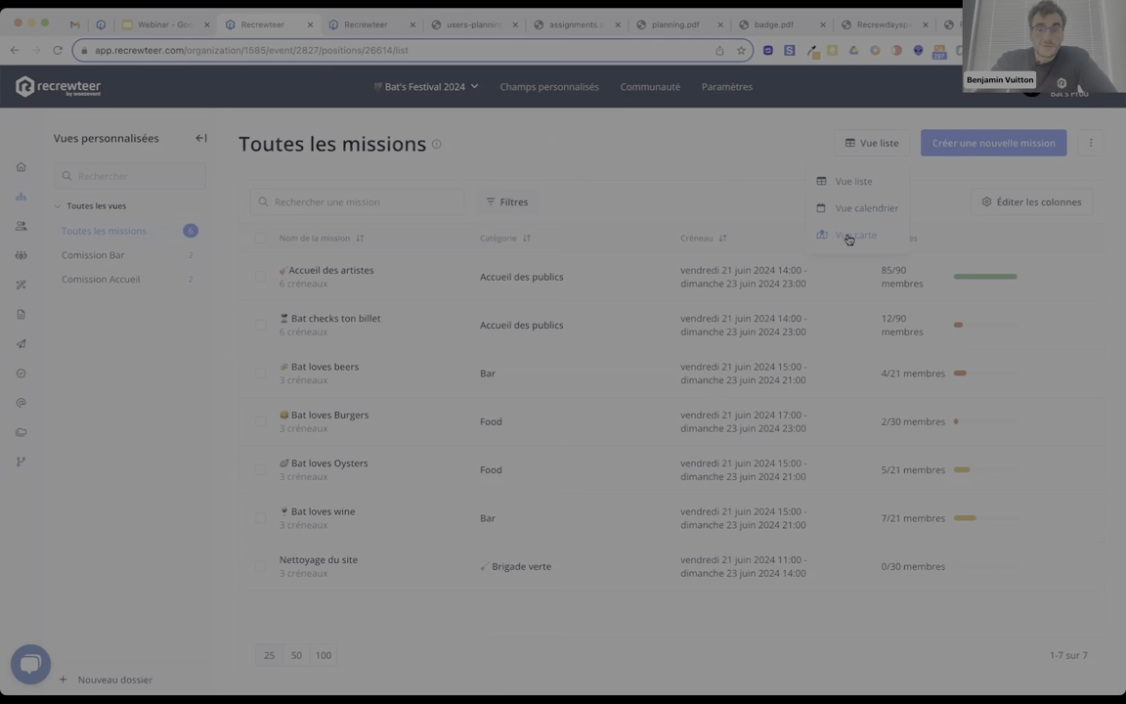
{"action": "left_click", "coordinate": [848, 237]}
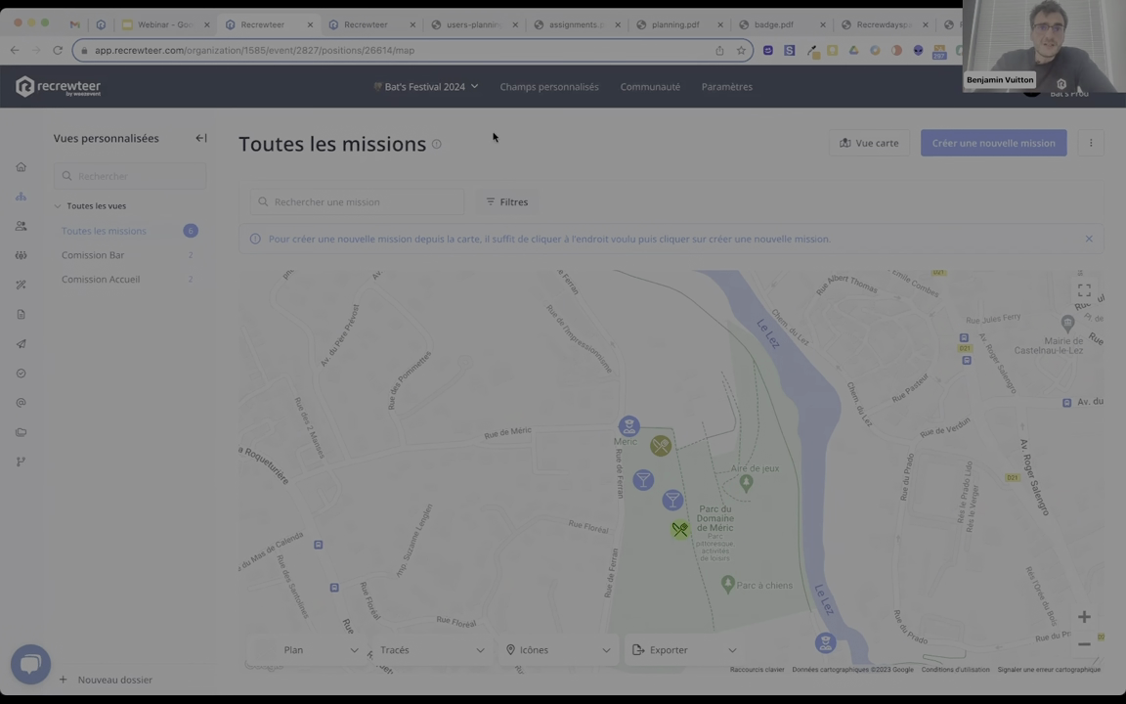
{"action": "left_click", "coordinate": [451, 34]}
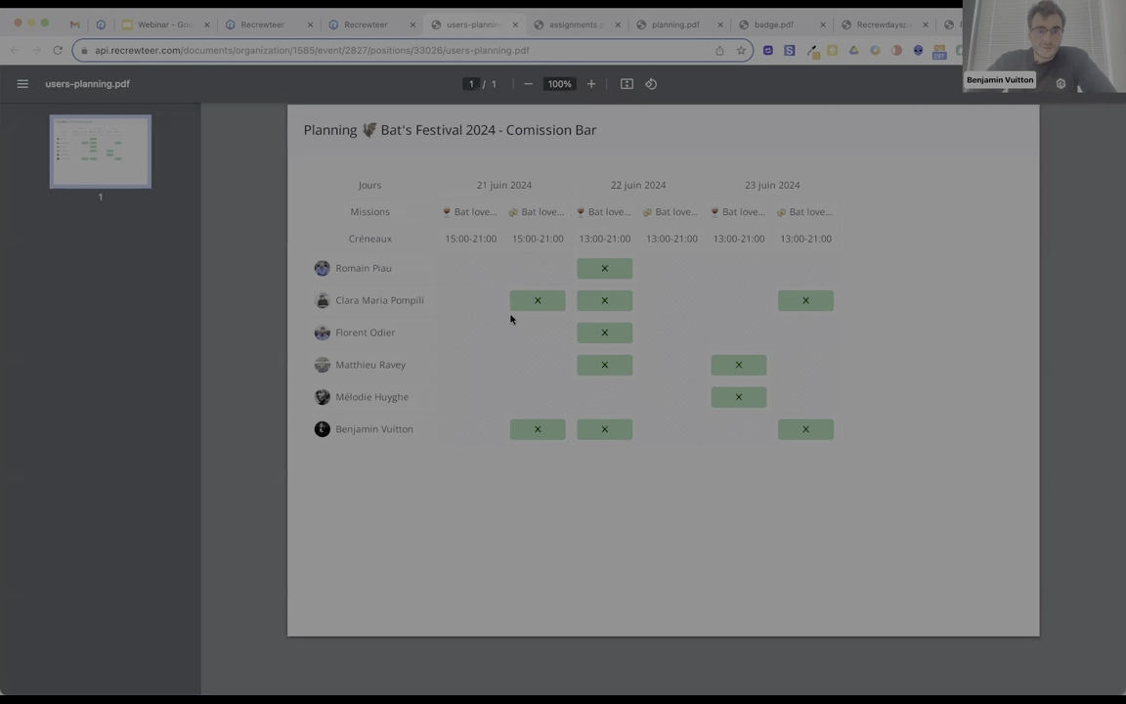
Return to the missions map tab and open the Formulaires page for Bat's Festival 2024.
{"action": "left_click", "coordinate": [363, 26]}
{"action": "left_click", "coordinate": [261, 25]}
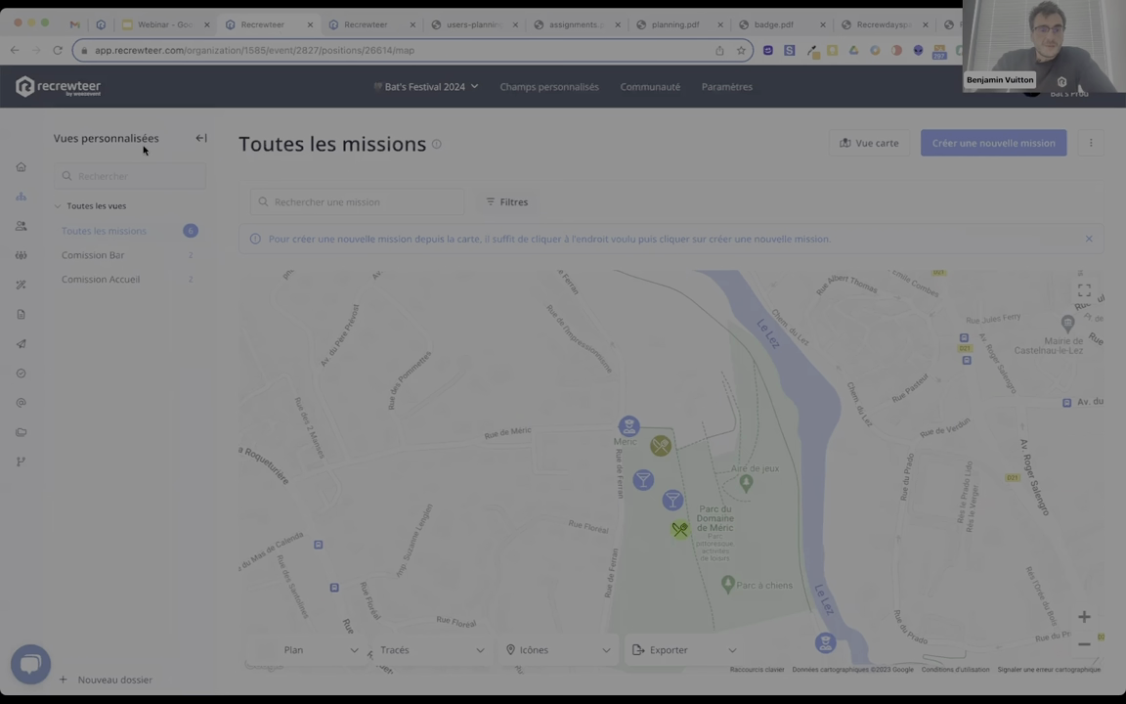
{"action": "left_click", "coordinate": [21, 314]}
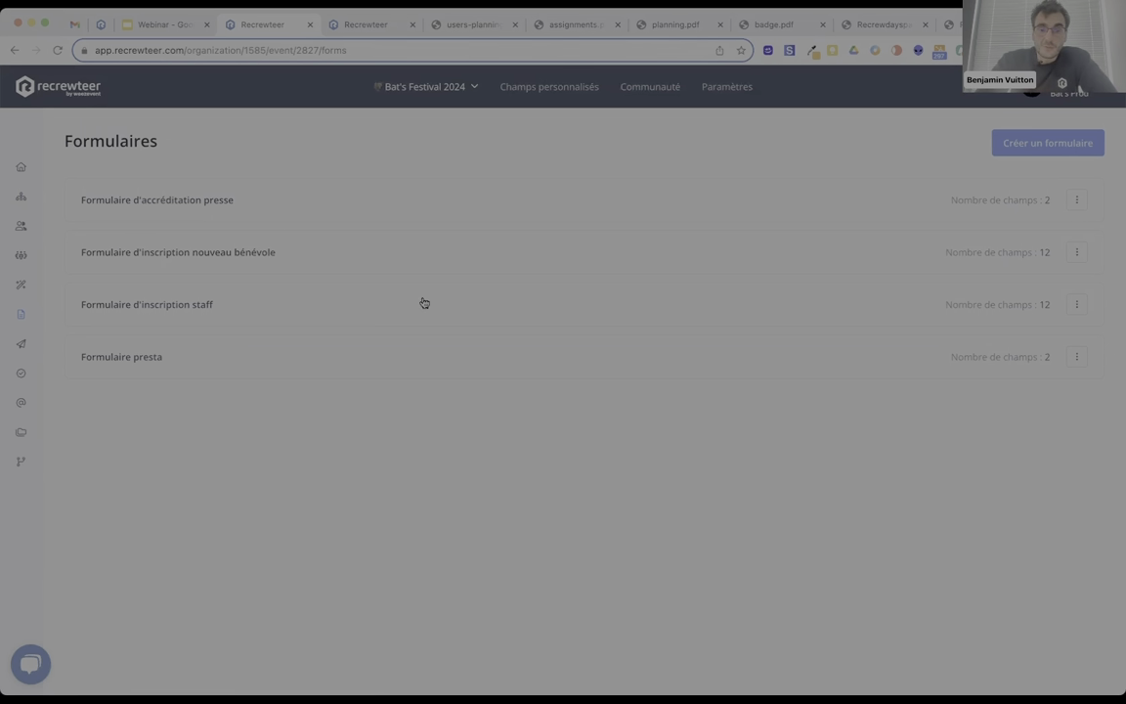
Review the Champs of 'Formulaire d'inscription nouveau bénévole', then view its public registration page.
{"action": "left_click", "coordinate": [450, 261]}
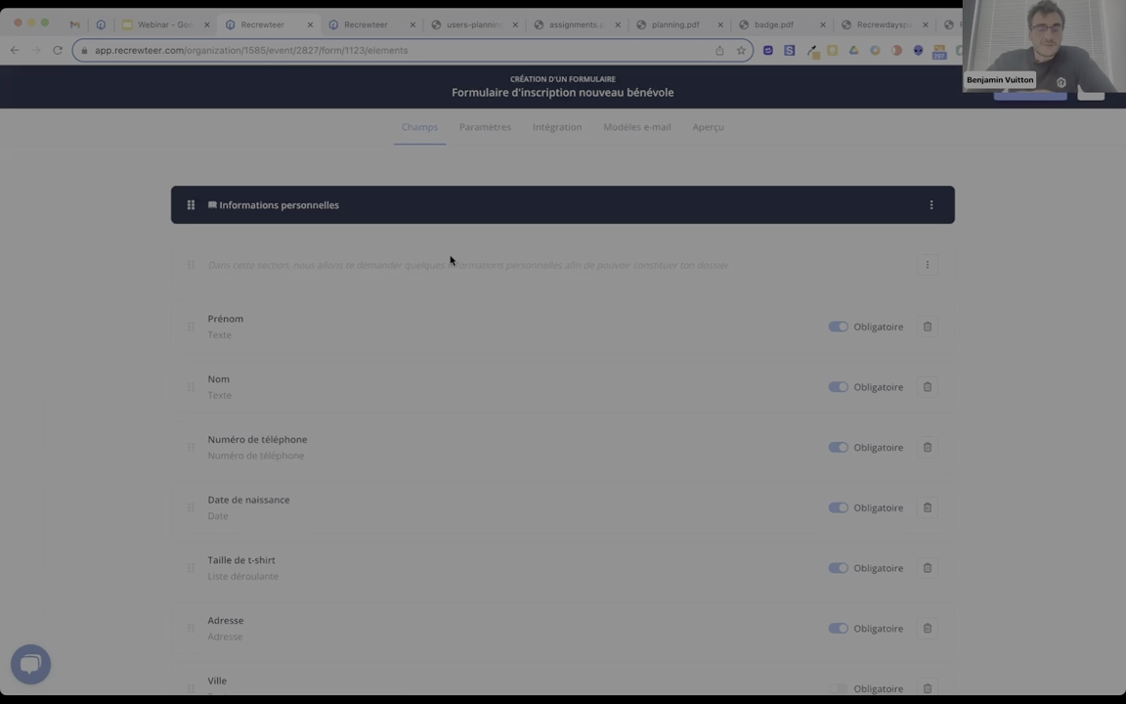
{"action": "scroll", "coordinate": [451, 260], "scroll_direction": "down", "scroll_amount": 2}
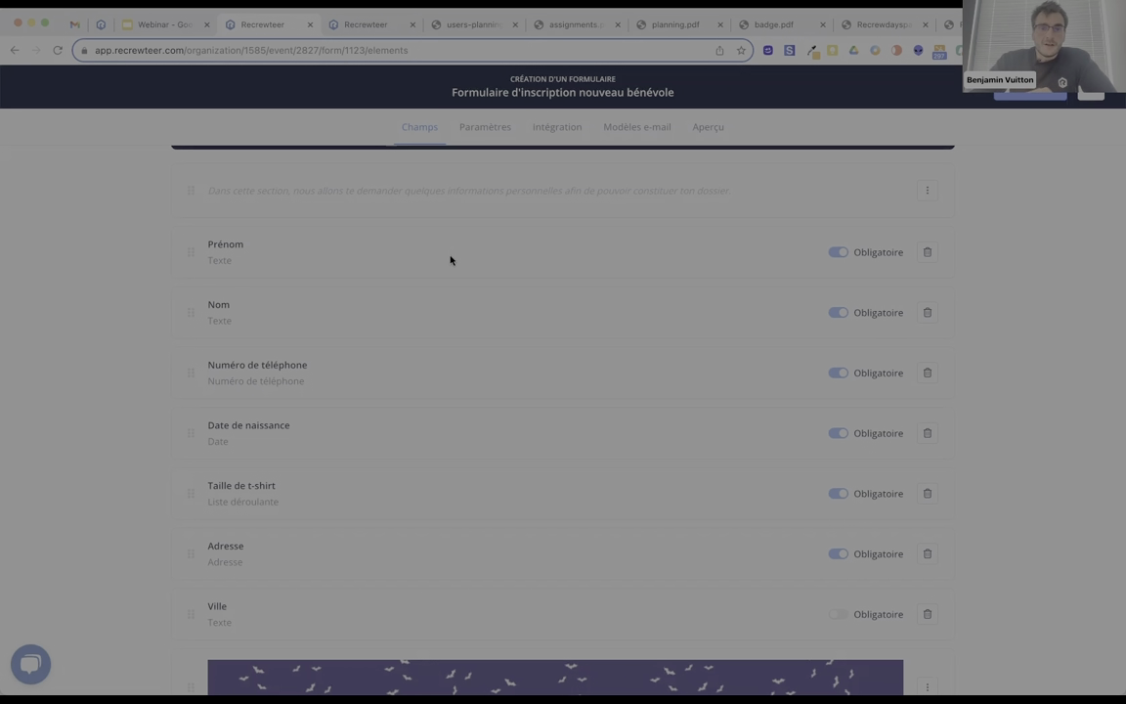
{"action": "scroll", "coordinate": [450, 260], "scroll_direction": "up", "scroll_amount": 2}
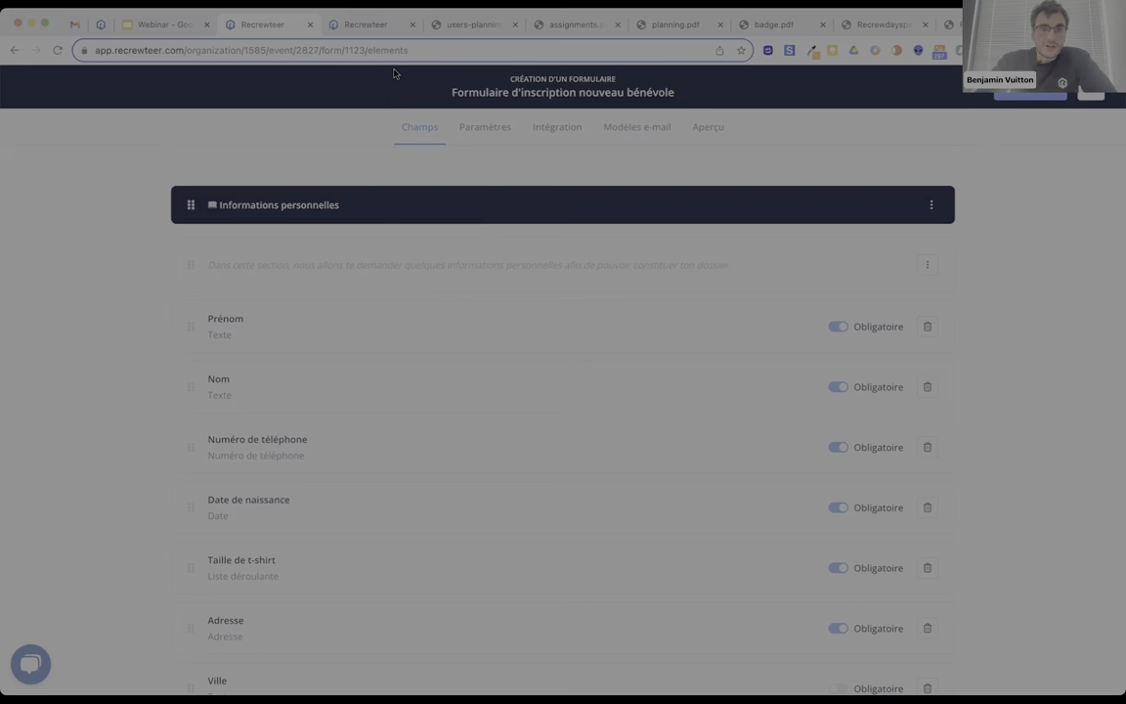
{"action": "left_click", "coordinate": [368, 32]}
{"action": "scroll", "coordinate": [254, 360], "scroll_direction": "up", "scroll_amount": 3}
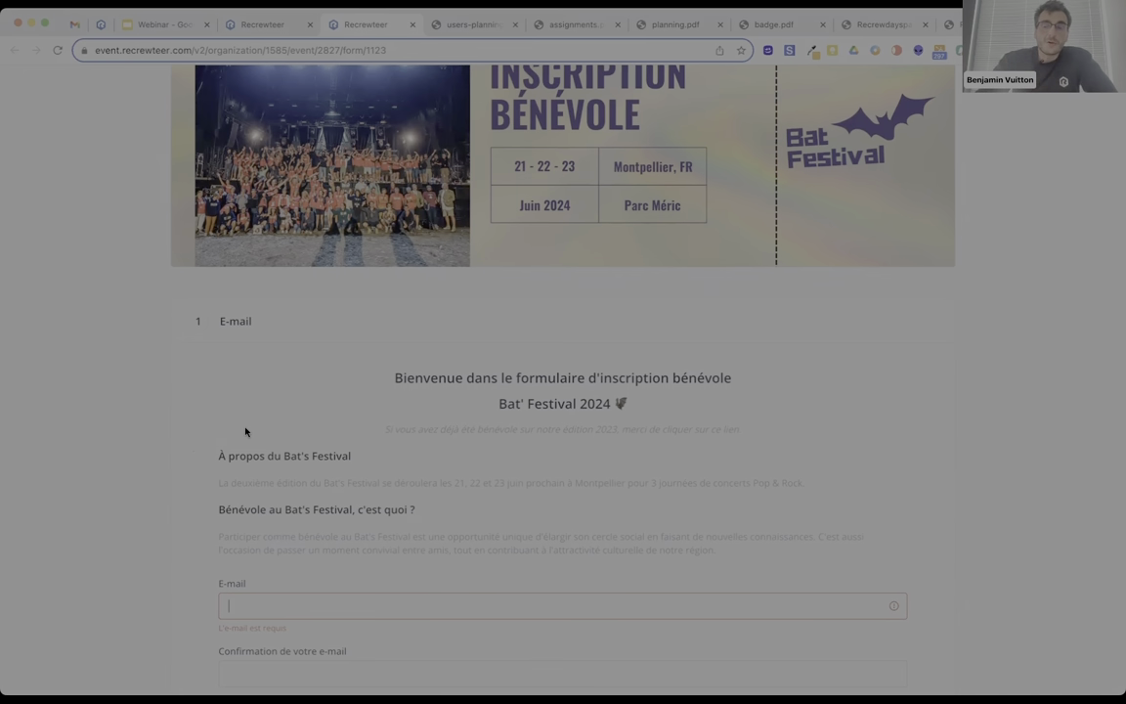
Enter and confirm a test e-mail address, then continue to the personal information step.
{"action": "scroll", "coordinate": [245, 431], "scroll_direction": "up", "scroll_amount": 2}
{"action": "scroll", "coordinate": [245, 431], "scroll_direction": "down", "scroll_amount": 5}
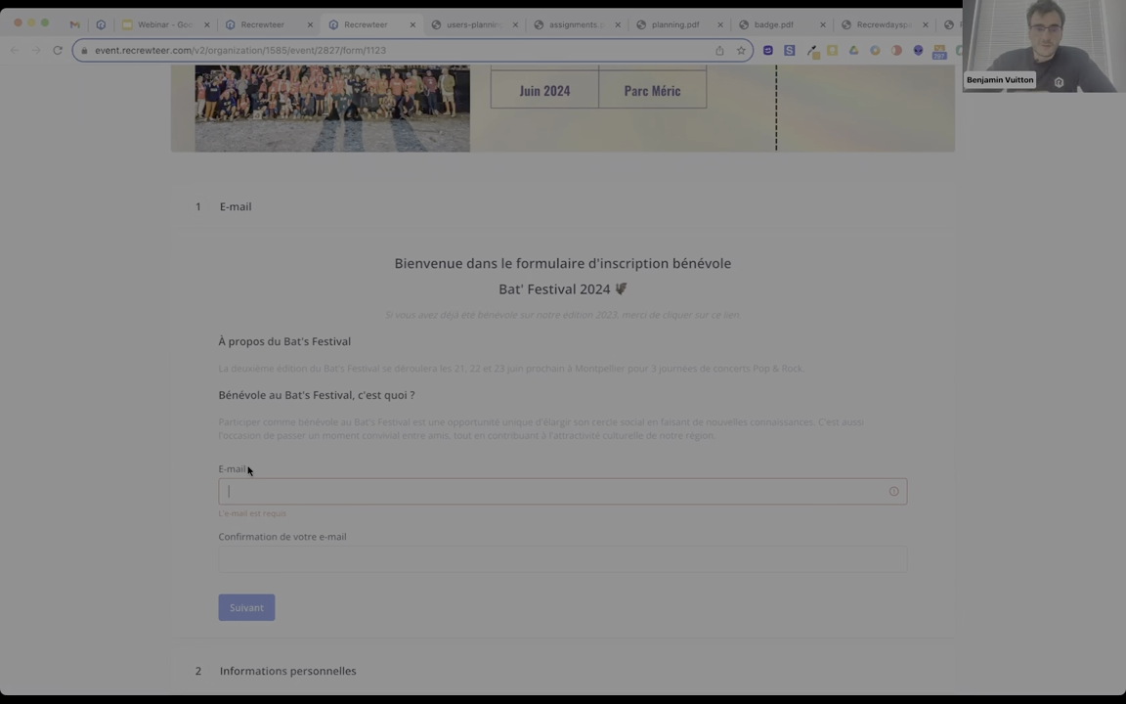
{"action": "key", "text": "super+v"}
{"action": "key", "text": "super+a"}
{"action": "key", "text": "BackSpace"}
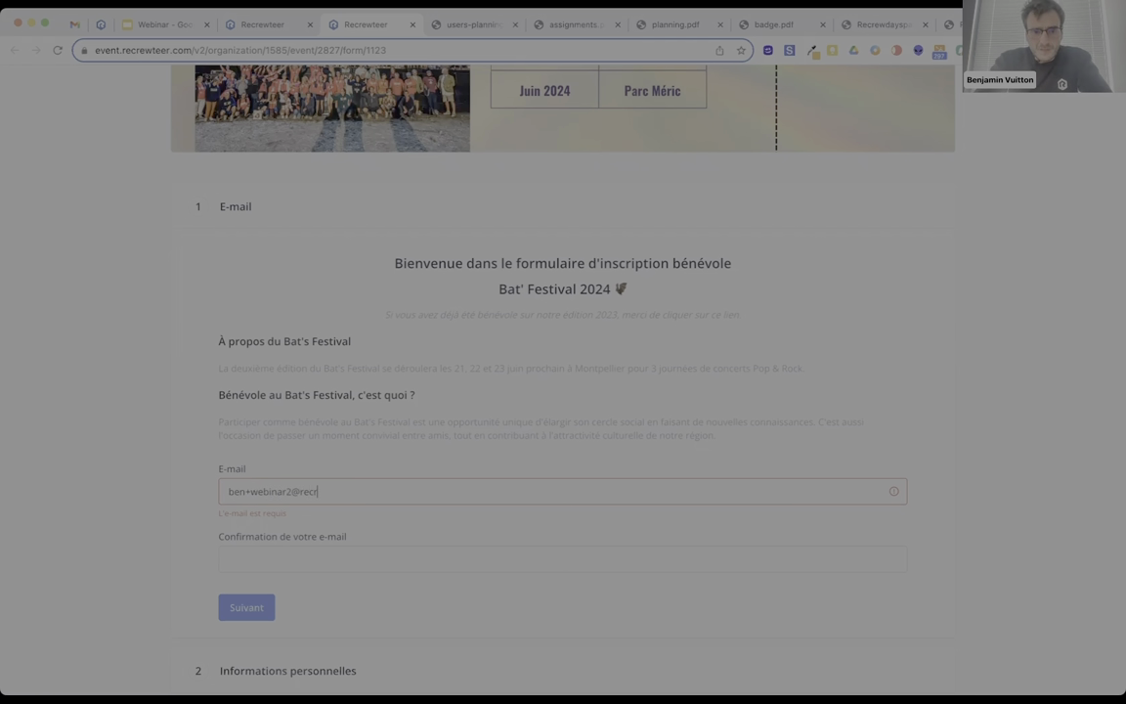
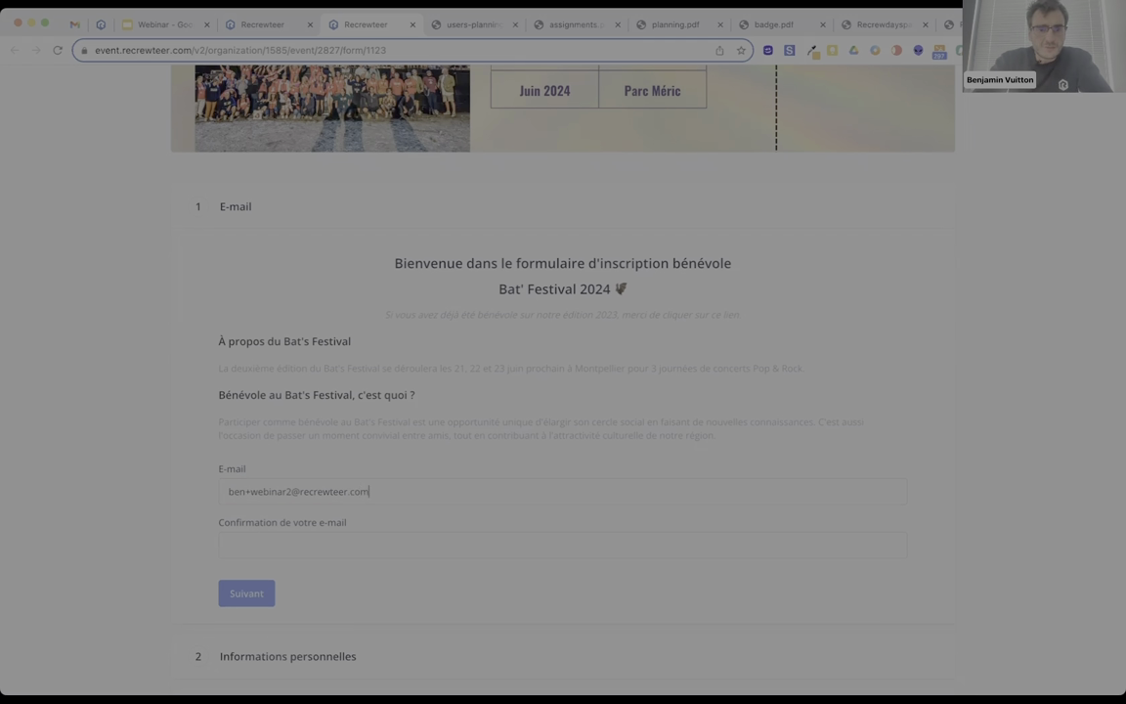
{"action": "key", "text": "super+a"}
{"action": "key", "text": "super+c"}
{"action": "left_click", "coordinate": [254, 544]}
{"action": "key", "text": "super+v"}
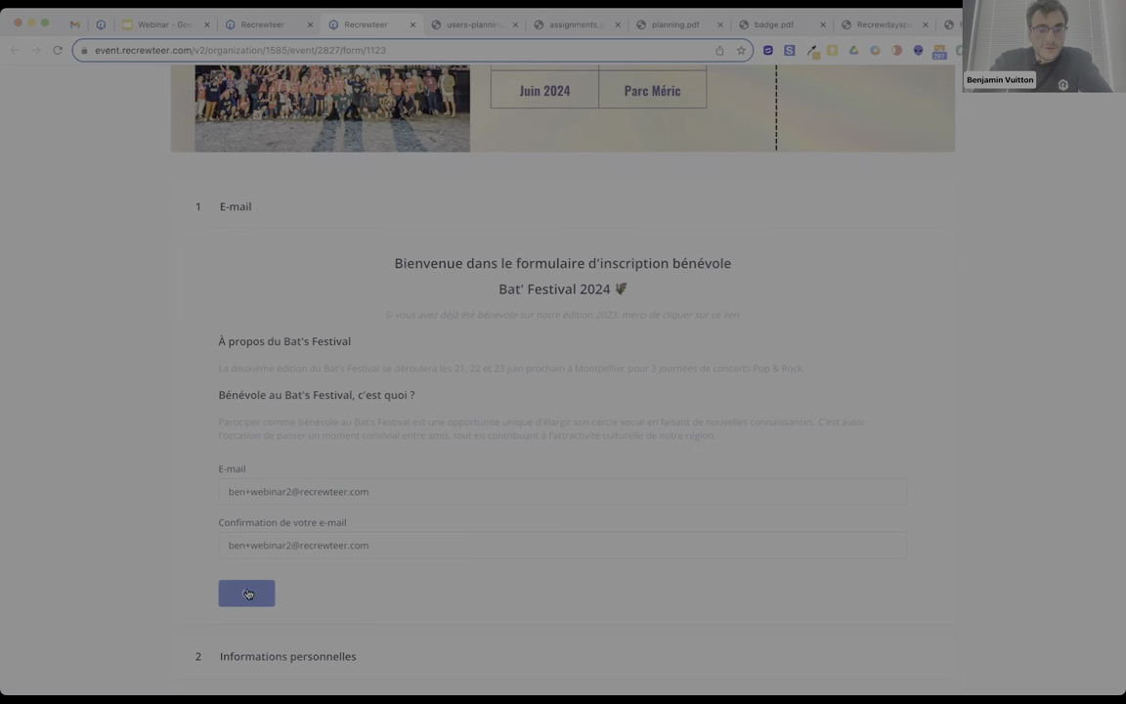
{"action": "left_click", "coordinate": [246, 593]}
Fill in the personal identifier field, the birth date, and t-shirt size L.
{"action": "type", "text": "Ben"}
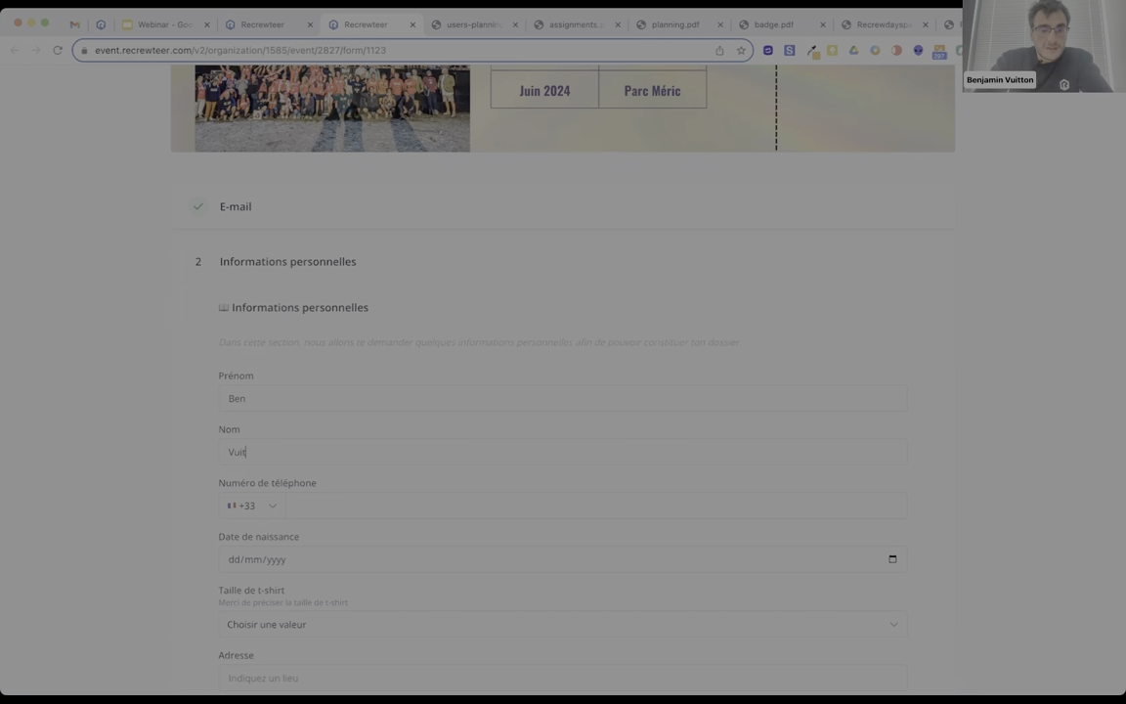
{"action": "left_click", "coordinate": [367, 559]}
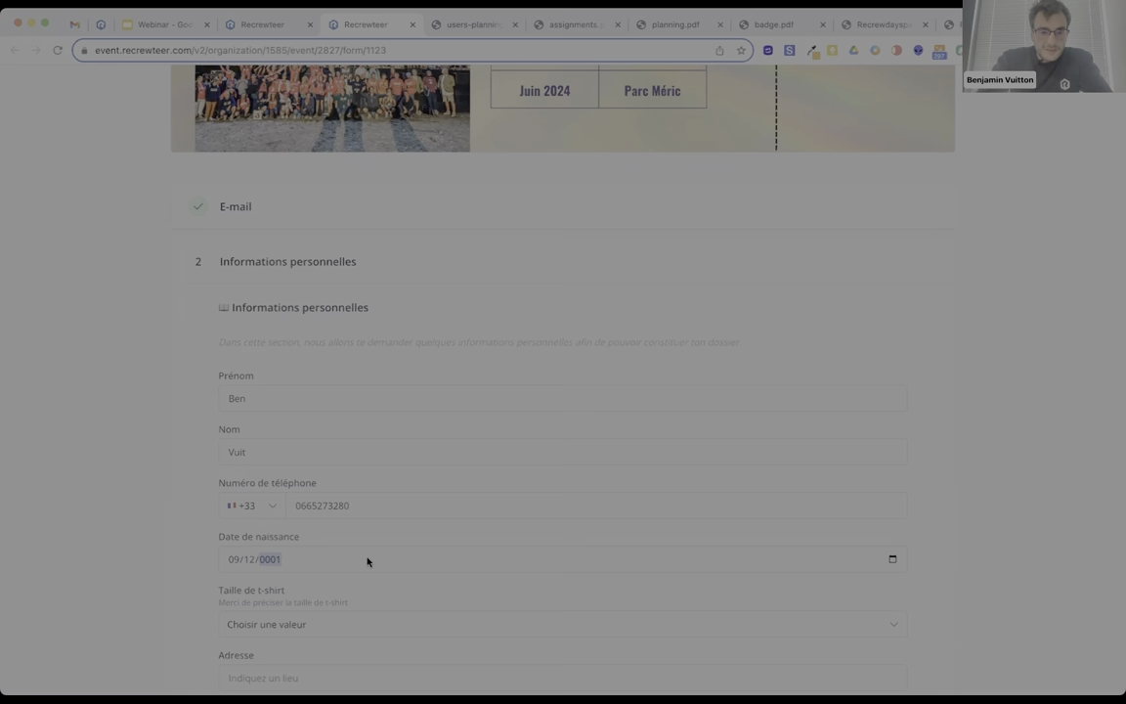
{"action": "scroll", "coordinate": [368, 561], "scroll_direction": "down", "scroll_amount": 3}
{"action": "left_click", "coordinate": [326, 463]}
{"action": "left_click", "coordinate": [300, 524]}
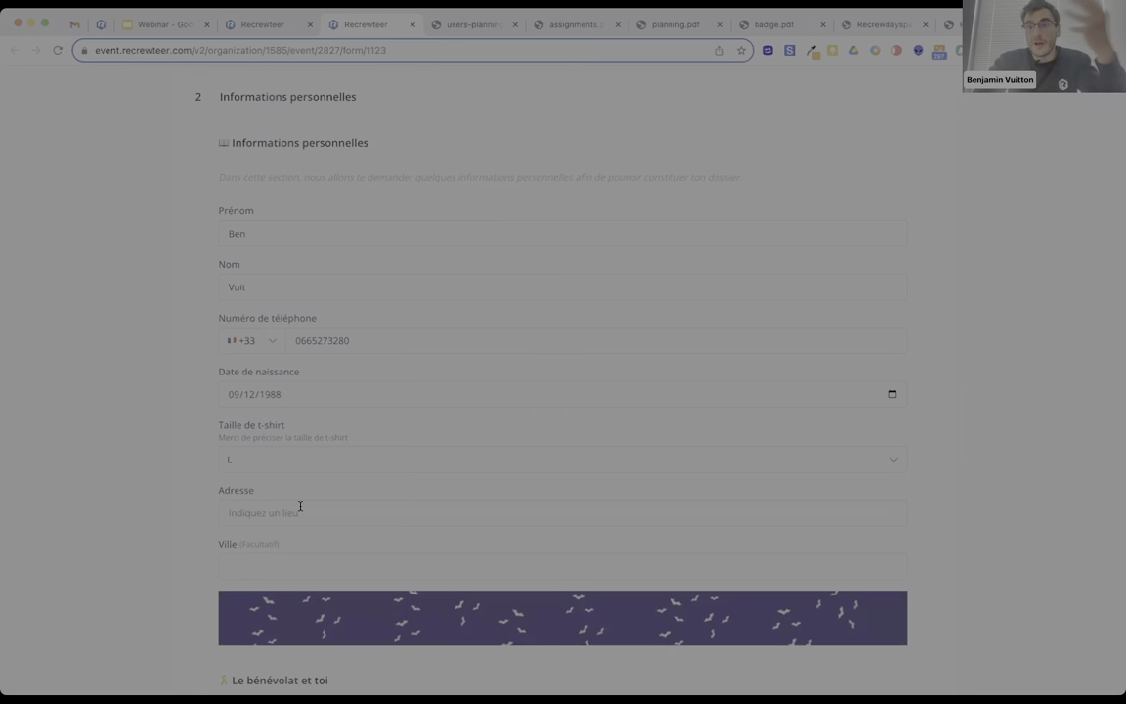
{"action": "scroll", "coordinate": [291, 485], "scroll_direction": "down", "scroll_amount": 1}
Enter the postal address from the suggestions and fill in the city.
{"action": "left_click", "coordinate": [293, 480]}
{"action": "type", "text": "140"}
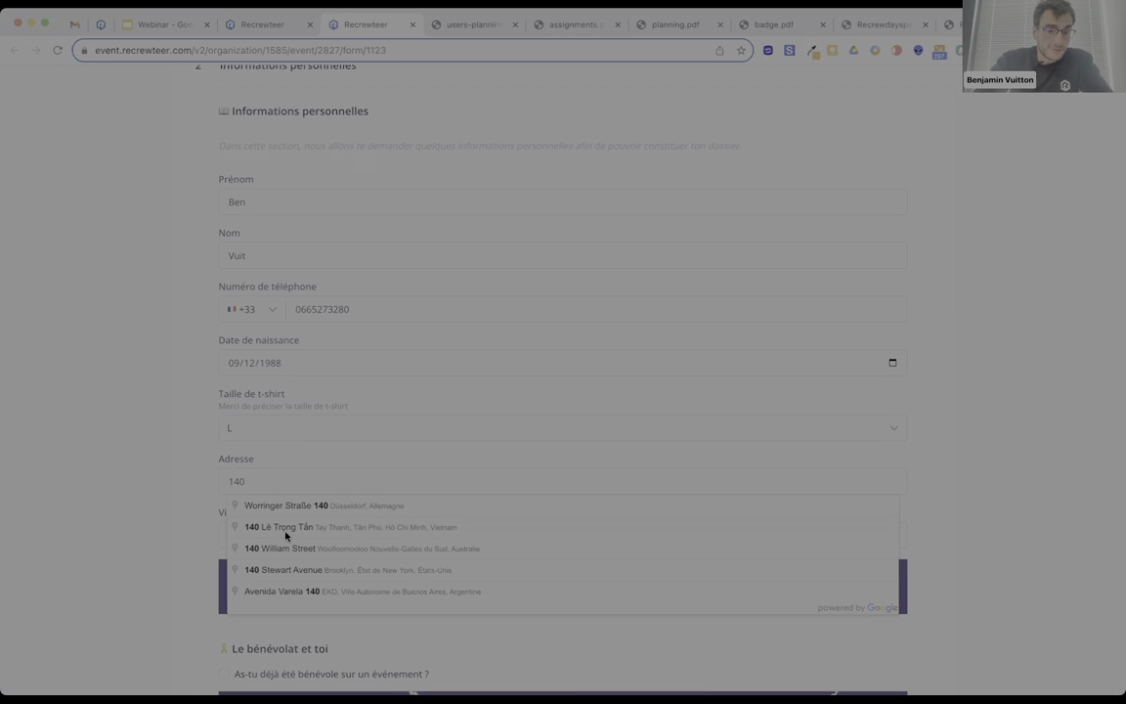
{"action": "left_click", "coordinate": [283, 527]}
{"action": "scroll", "coordinate": [281, 518], "scroll_direction": "down", "scroll_amount": 2}
{"action": "scroll", "coordinate": [282, 518], "scroll_direction": "down", "scroll_amount": 1}
{"action": "left_click", "coordinate": [270, 382]}
{"action": "type", "text": "JERJR"}
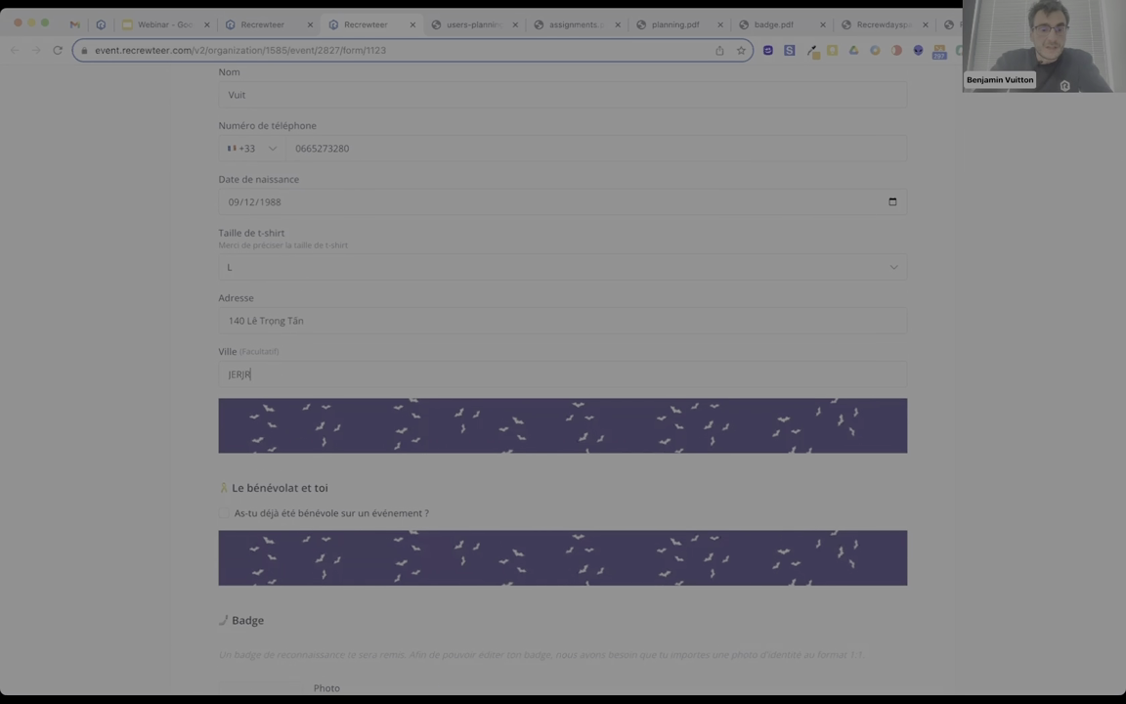
{"action": "scroll", "coordinate": [284, 411], "scroll_direction": "down", "scroll_amount": 4}
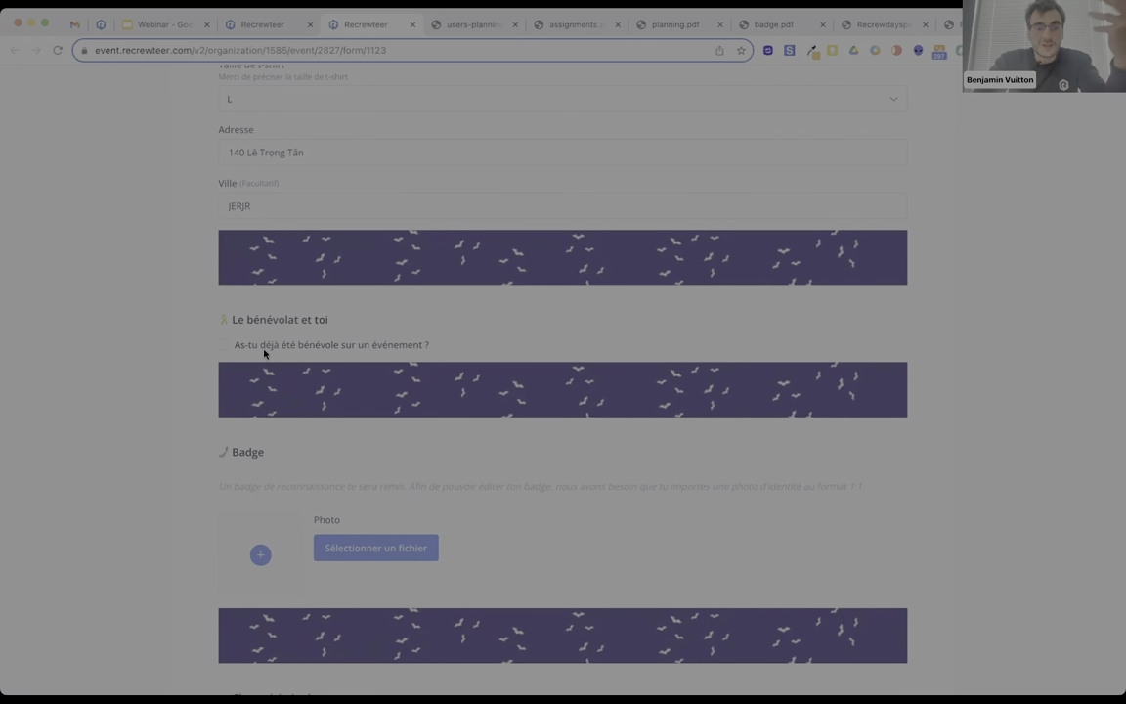
Declare past volunteering 'Marathon Signaleur', accept the volunteer charter, and try to continue.
{"action": "left_click", "coordinate": [256, 347]}
{"action": "left_click", "coordinate": [279, 391]}
{"action": "type", "text": "Marathon "}
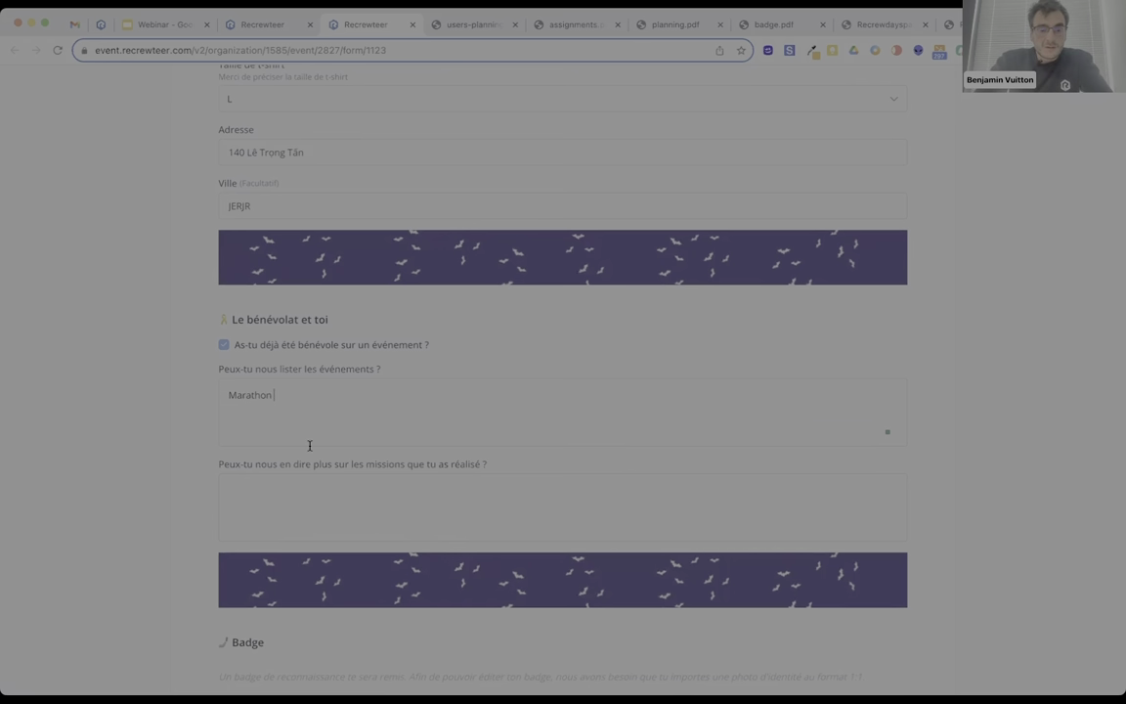
{"action": "type", "text": "Signaleur"}
{"action": "scroll", "coordinate": [304, 489], "scroll_direction": "down", "scroll_amount": 5}
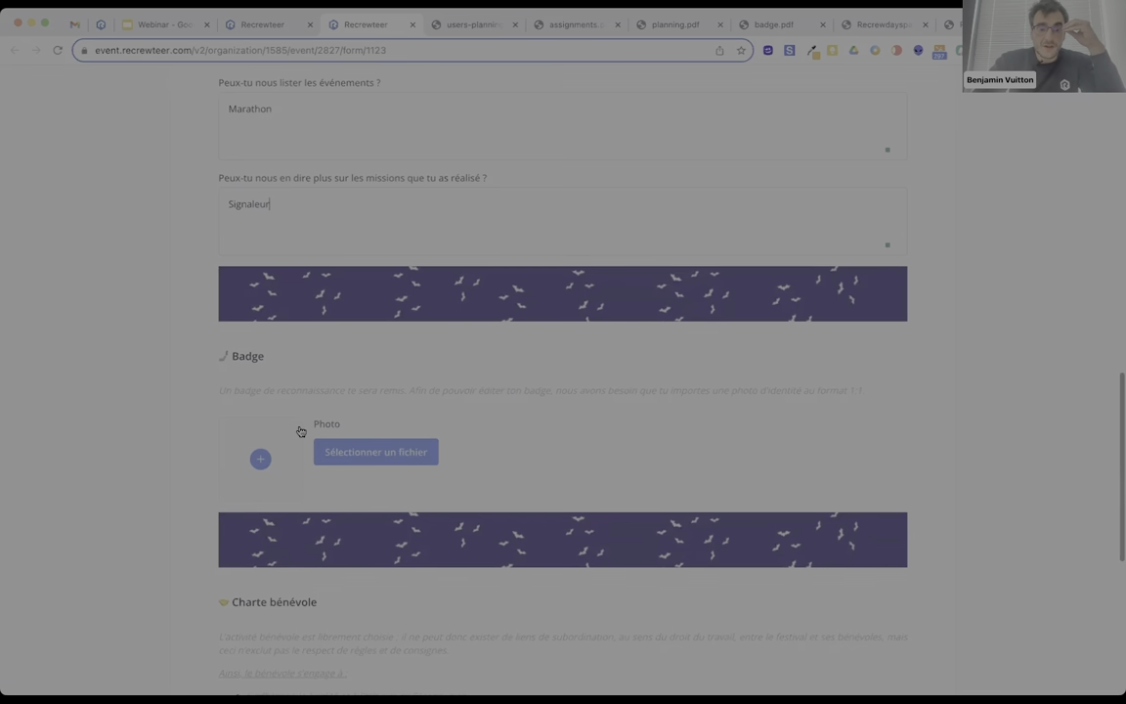
{"action": "scroll", "coordinate": [298, 435], "scroll_direction": "down", "scroll_amount": 5}
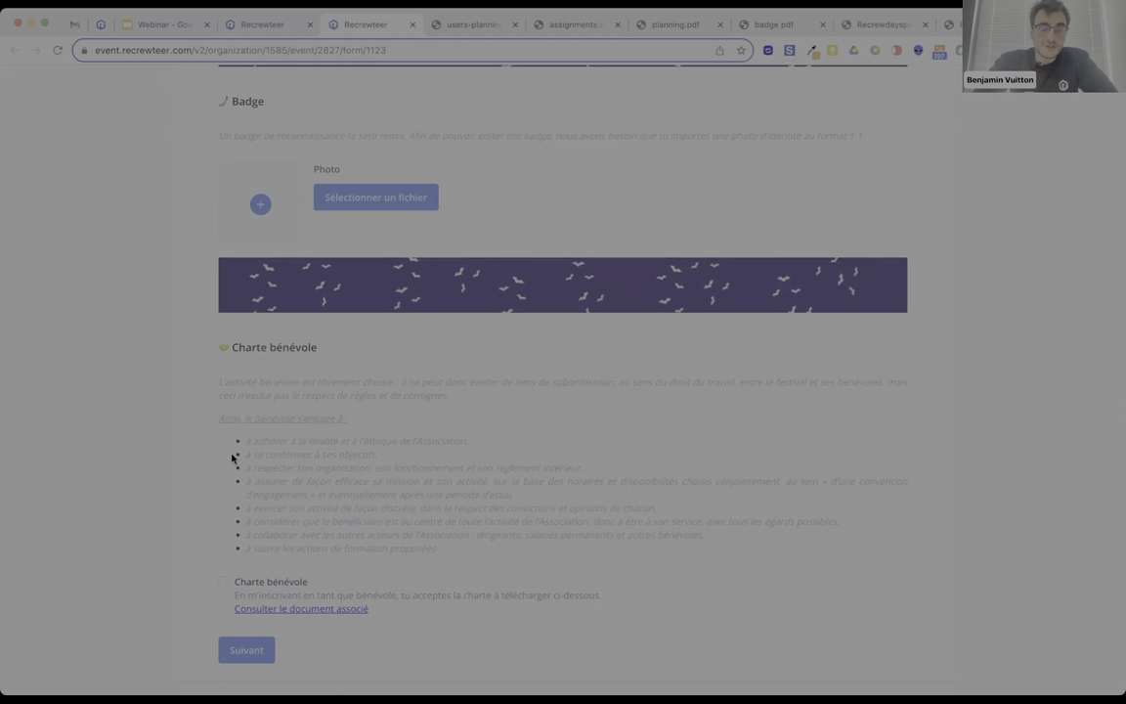
{"action": "left_click", "coordinate": [224, 582]}
{"action": "scroll", "coordinate": [293, 463], "scroll_direction": "down", "scroll_amount": 2}
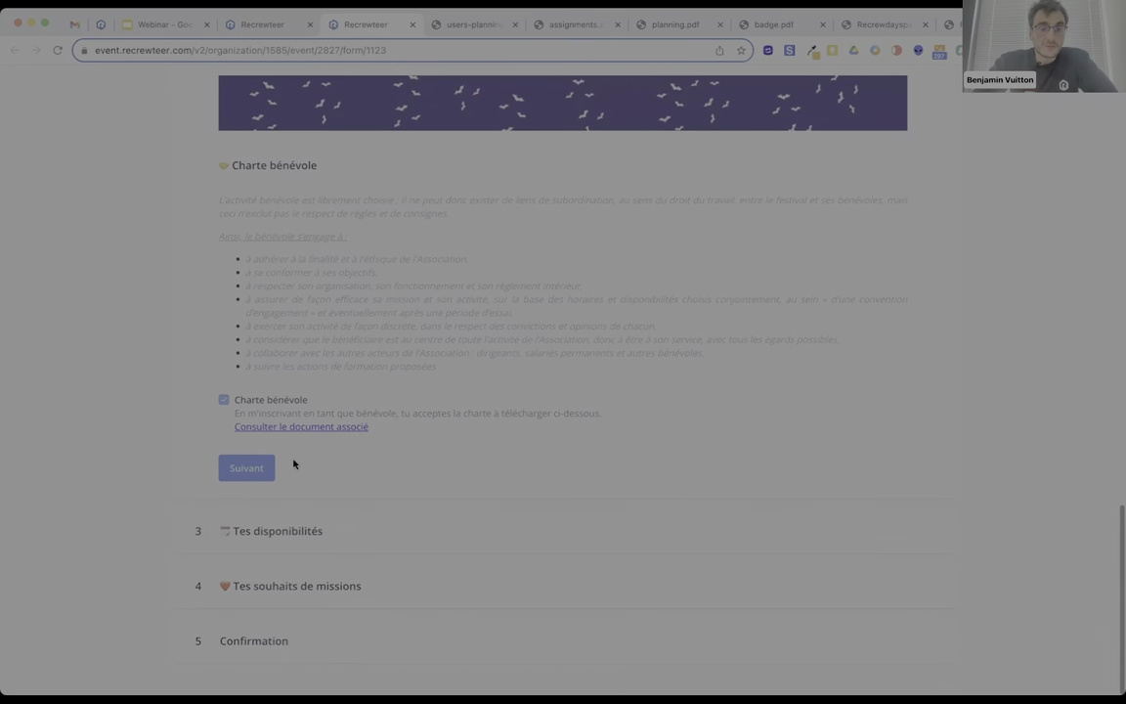
{"action": "left_click", "coordinate": [259, 468]}
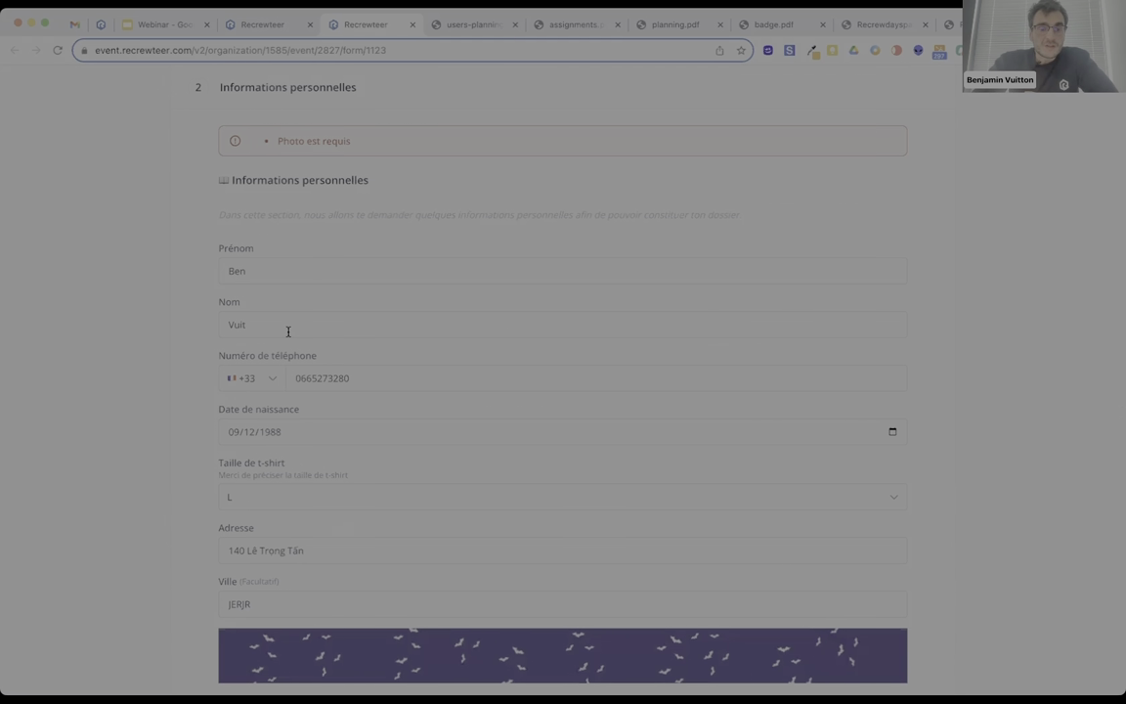
Reach the availability step and mark vendredi 21 juin afternoon, evening and night available.
{"action": "scroll", "coordinate": [288, 332], "scroll_direction": "down", "scroll_amount": 5}
{"action": "scroll", "coordinate": [275, 365], "scroll_direction": "down", "scroll_amount": 1}
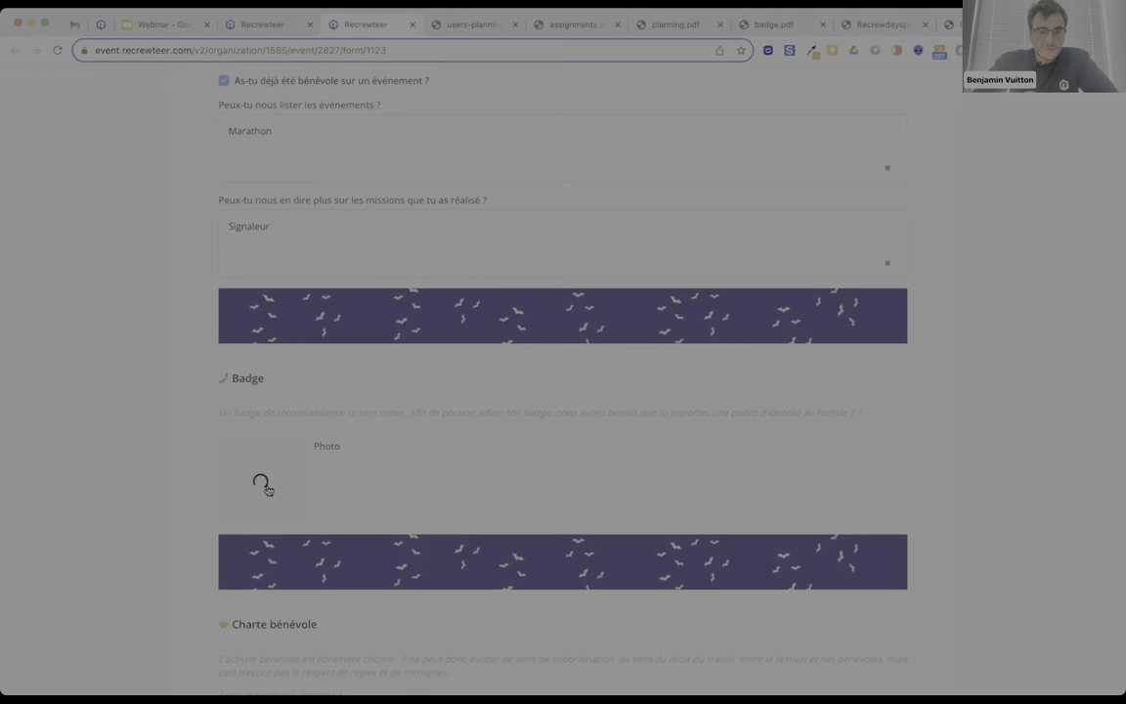
{"action": "scroll", "coordinate": [260, 486], "scroll_direction": "down", "scroll_amount": 1}
{"action": "scroll", "coordinate": [260, 485], "scroll_direction": "down", "scroll_amount": 3}
{"action": "left_click", "coordinate": [246, 638]}
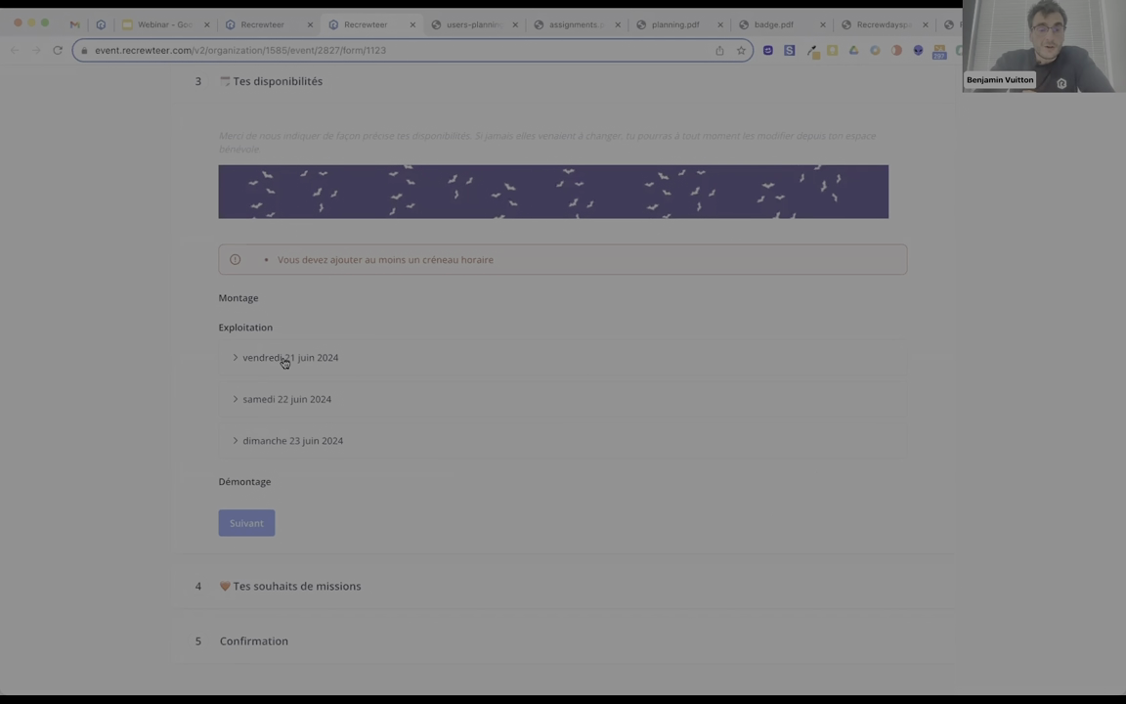
{"action": "left_click", "coordinate": [284, 358]}
{"action": "left_click", "coordinate": [284, 315]}
{"action": "left_click", "coordinate": [284, 335]}
{"action": "left_click", "coordinate": [284, 358]}
Mark Saturday 22 afternoon and evening, and Sunday 23 afternoon, evening and night available.
{"action": "left_click", "coordinate": [273, 400]}
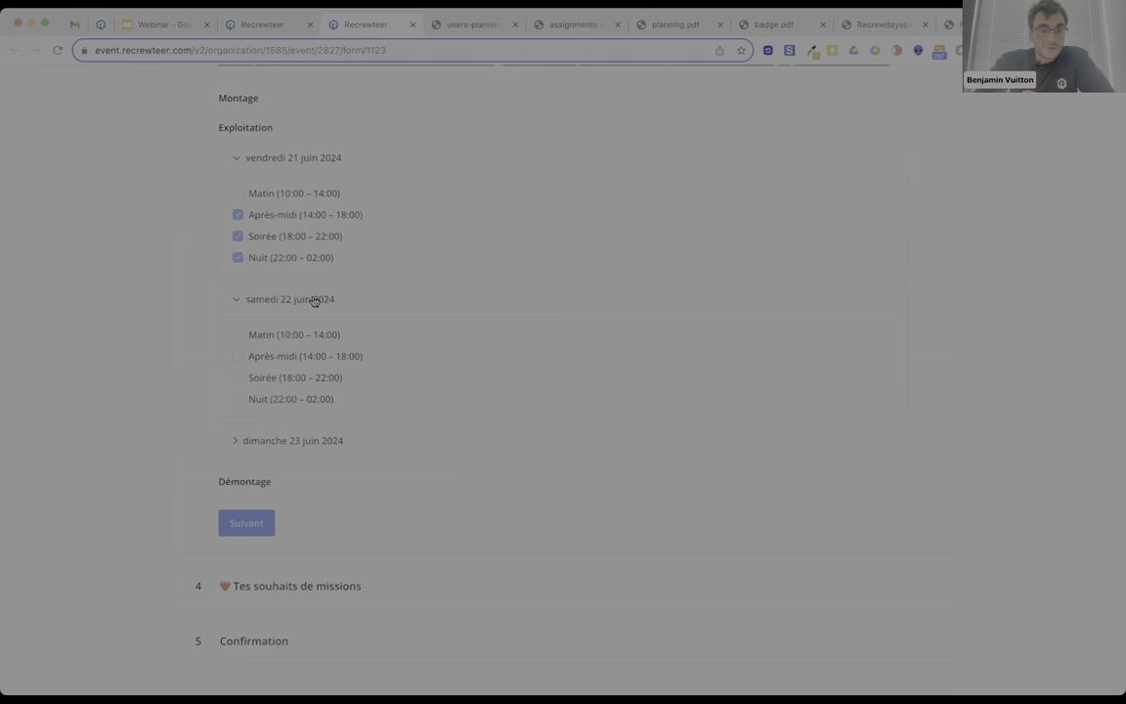
{"action": "left_click", "coordinate": [289, 357]}
{"action": "left_click", "coordinate": [267, 376]}
{"action": "left_click", "coordinate": [251, 441]}
{"action": "left_click", "coordinate": [283, 400]}
{"action": "left_click", "coordinate": [285, 419]}
{"action": "left_click", "coordinate": [269, 441]}
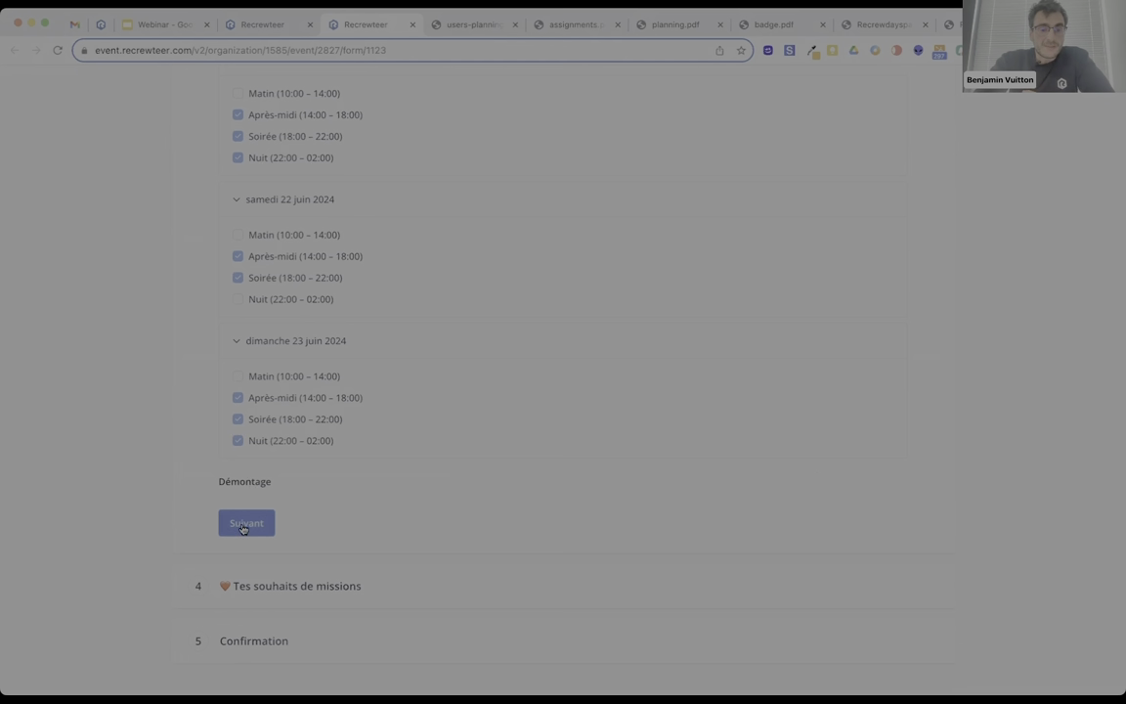
{"action": "left_click", "coordinate": [244, 524]}
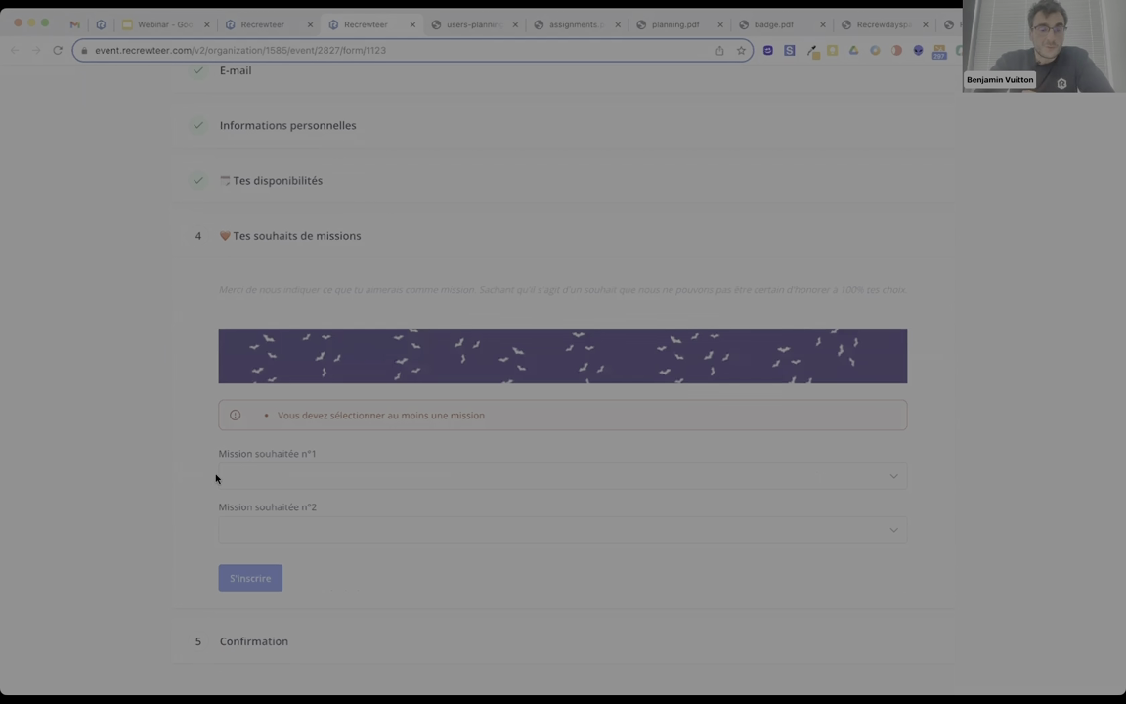
Wish for Bat loves wine and Bat checks ton billet, submit the registration, and return to the form builder.
{"action": "left_click", "coordinate": [254, 476]}
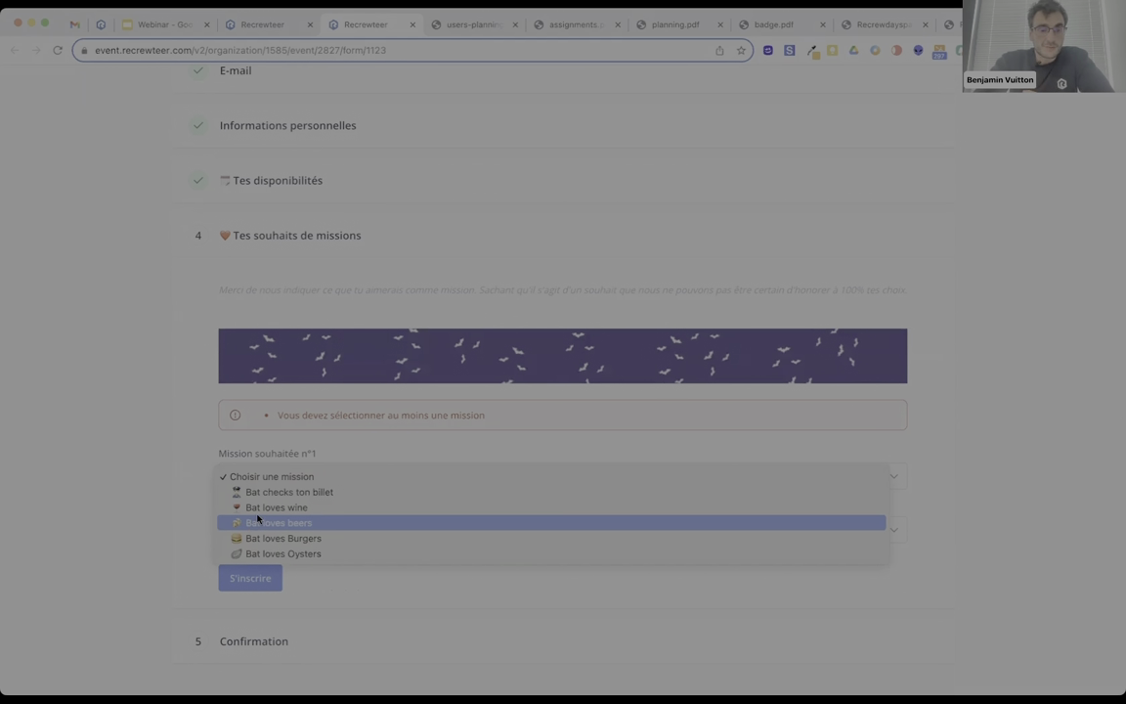
{"action": "left_click", "coordinate": [262, 507]}
{"action": "left_click", "coordinate": [271, 529]}
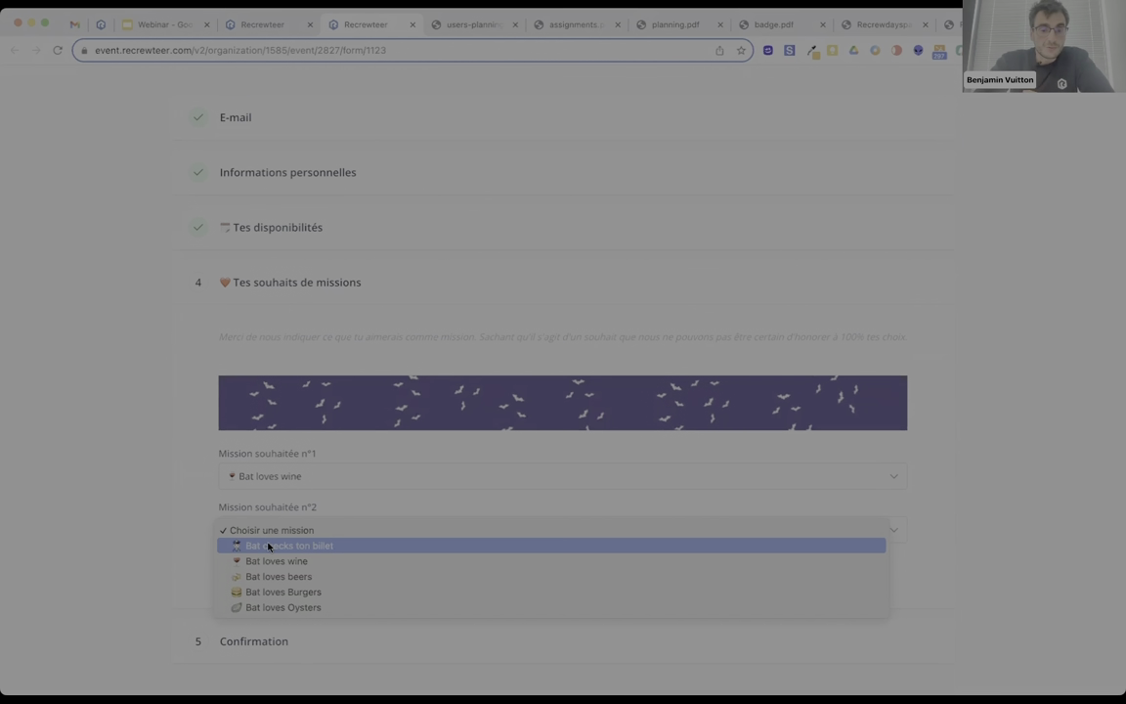
{"action": "left_click", "coordinate": [268, 546]}
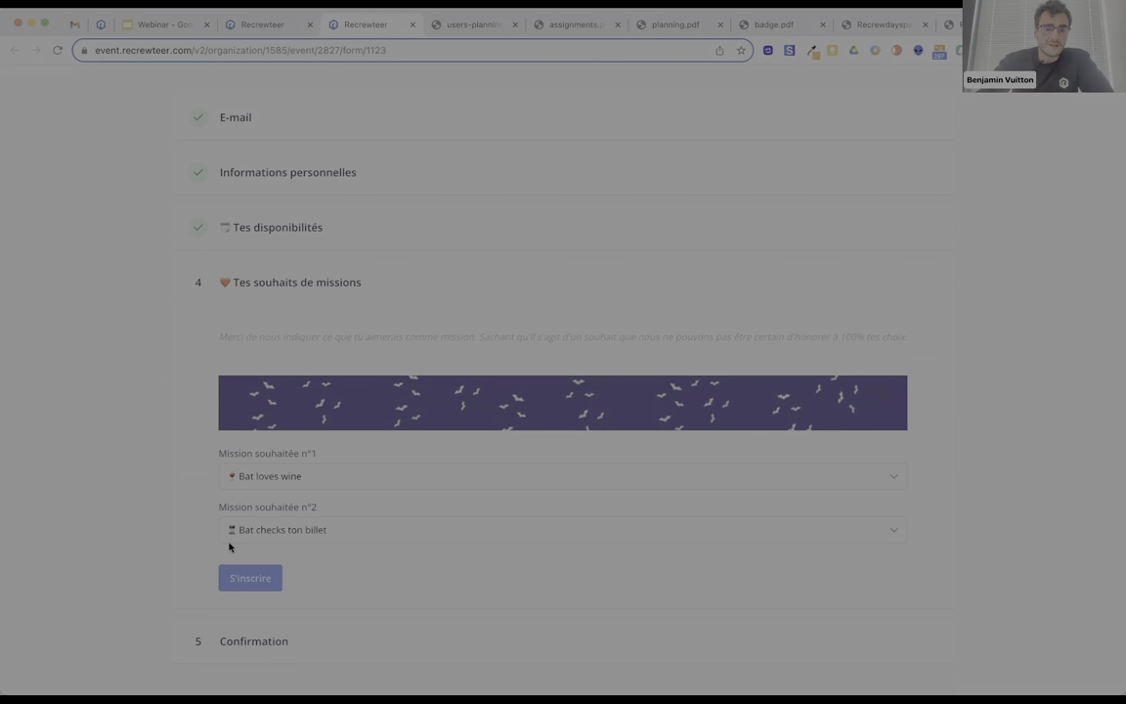
{"action": "left_click", "coordinate": [237, 580]}
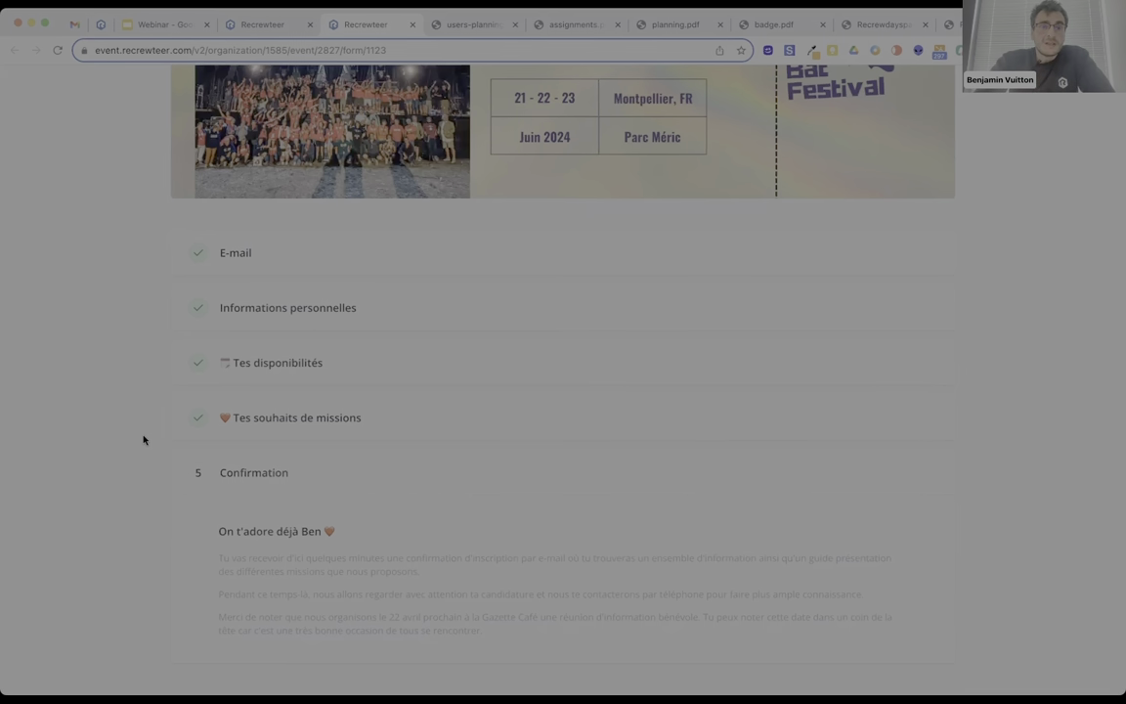
{"action": "left_click", "coordinate": [260, 23]}
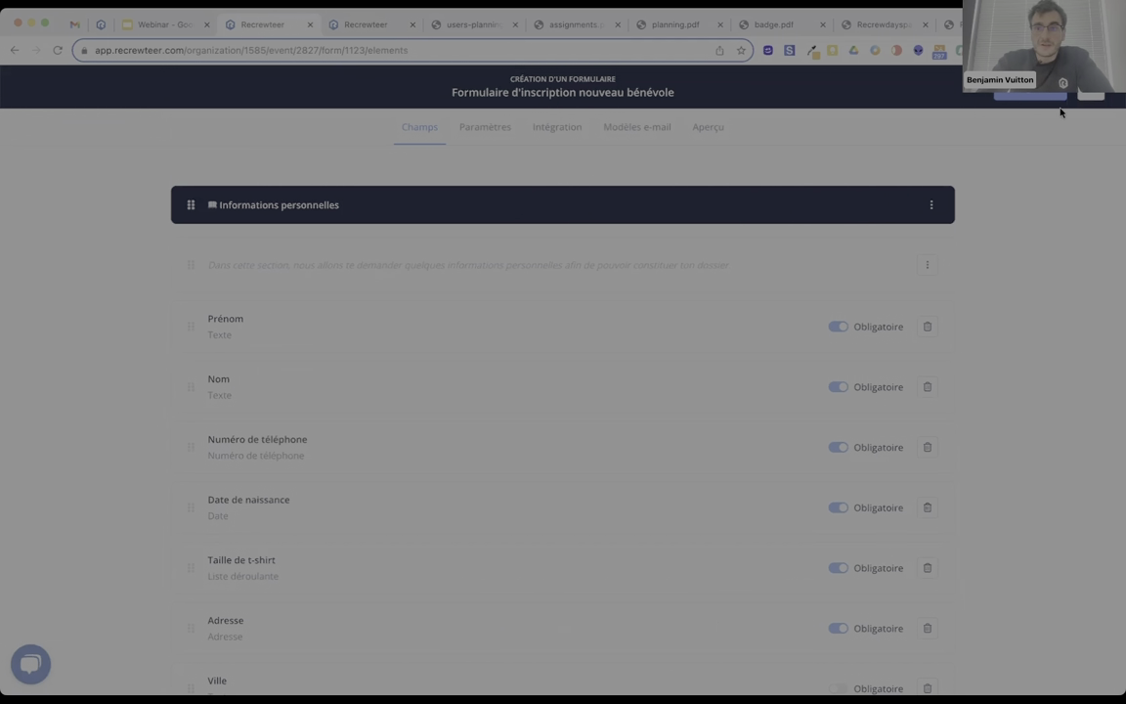
Open the member list, search by the member's name, and open their profile.
{"action": "left_click", "coordinate": [1092, 97]}
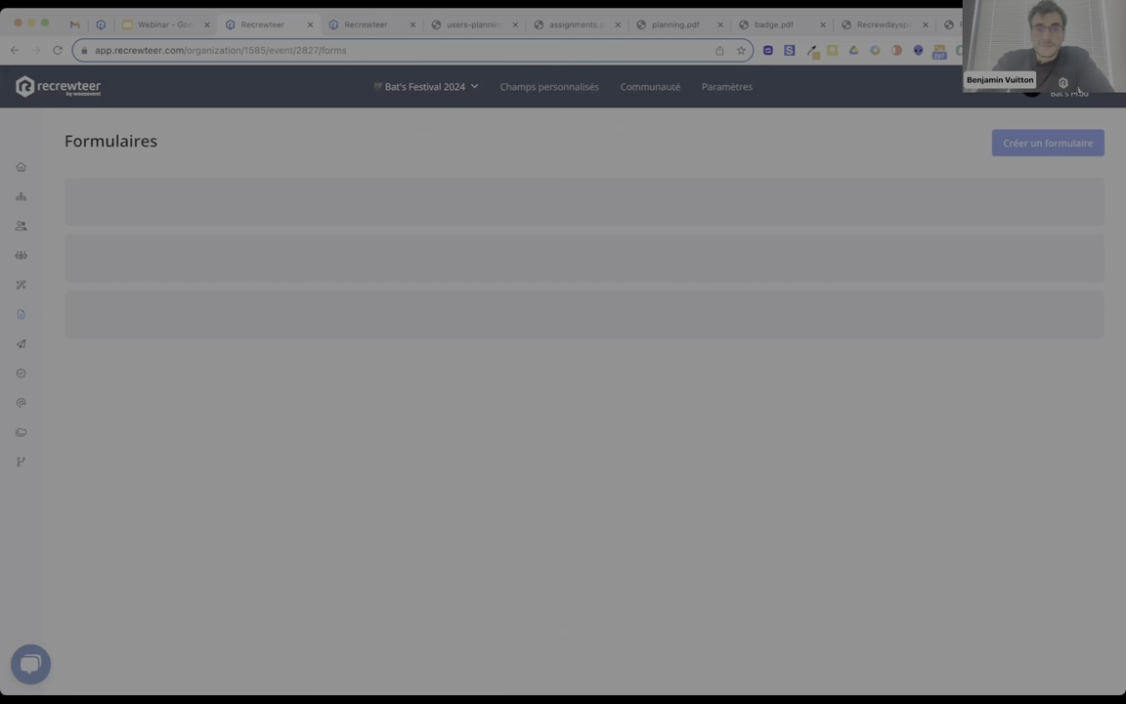
{"action": "left_click", "coordinate": [21, 224]}
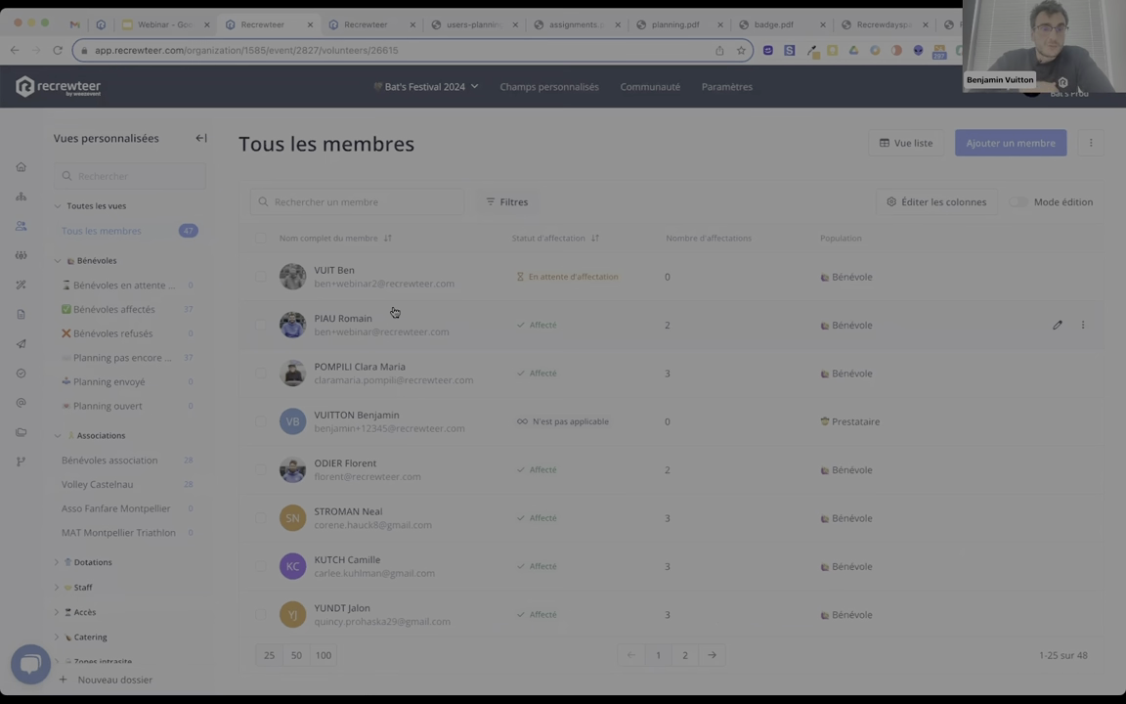
{"action": "left_click", "coordinate": [376, 200]}
{"action": "type", "text": "benjam"}
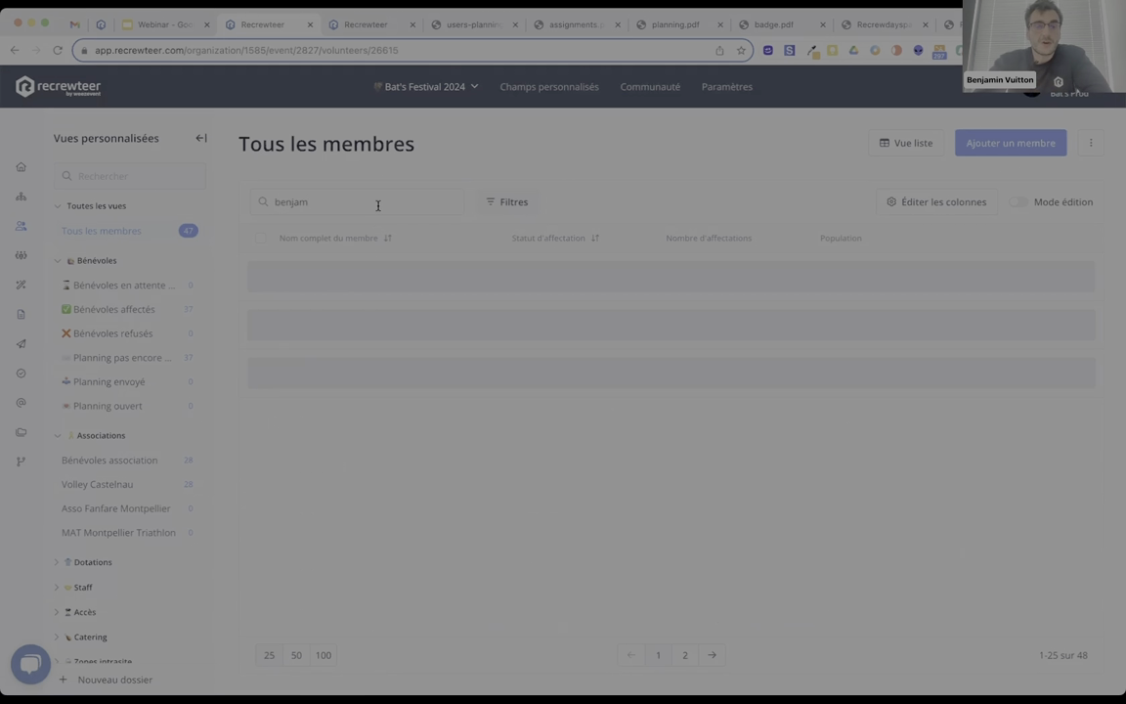
{"action": "left_click", "coordinate": [370, 365]}
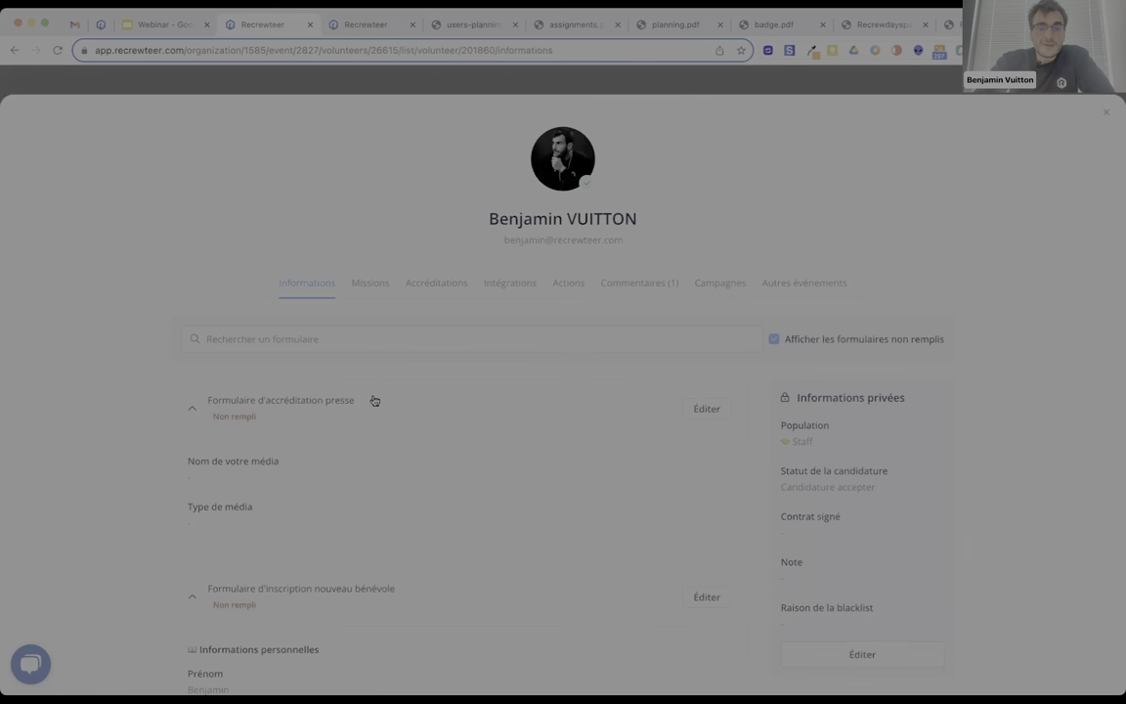
{"action": "scroll", "coordinate": [274, 295], "scroll_direction": "down", "scroll_amount": 2}
{"action": "scroll", "coordinate": [274, 294], "scroll_direction": "down", "scroll_amount": 2}
{"action": "scroll", "coordinate": [273, 294], "scroll_direction": "down", "scroll_amount": 6}
{"action": "scroll", "coordinate": [273, 294], "scroll_direction": "up", "scroll_amount": 10}
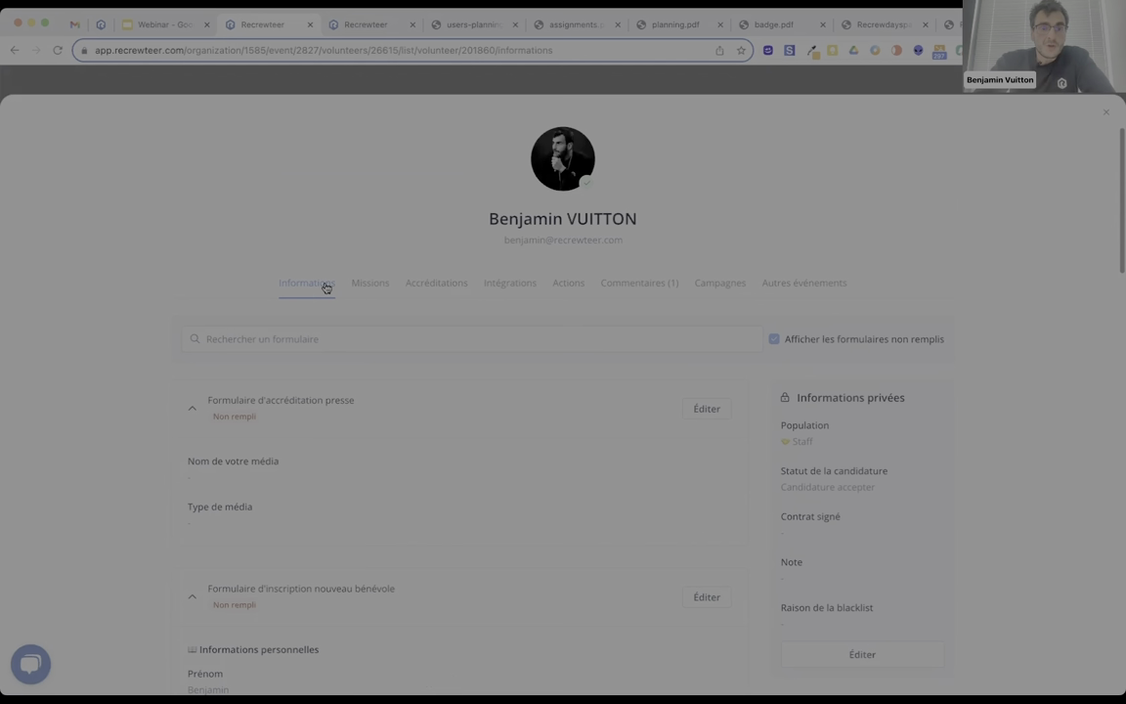
Review the profile's missions, accreditations, Weezevent sync, comment, campaigns and other-events tabs, then close it.
{"action": "left_click", "coordinate": [370, 285]}
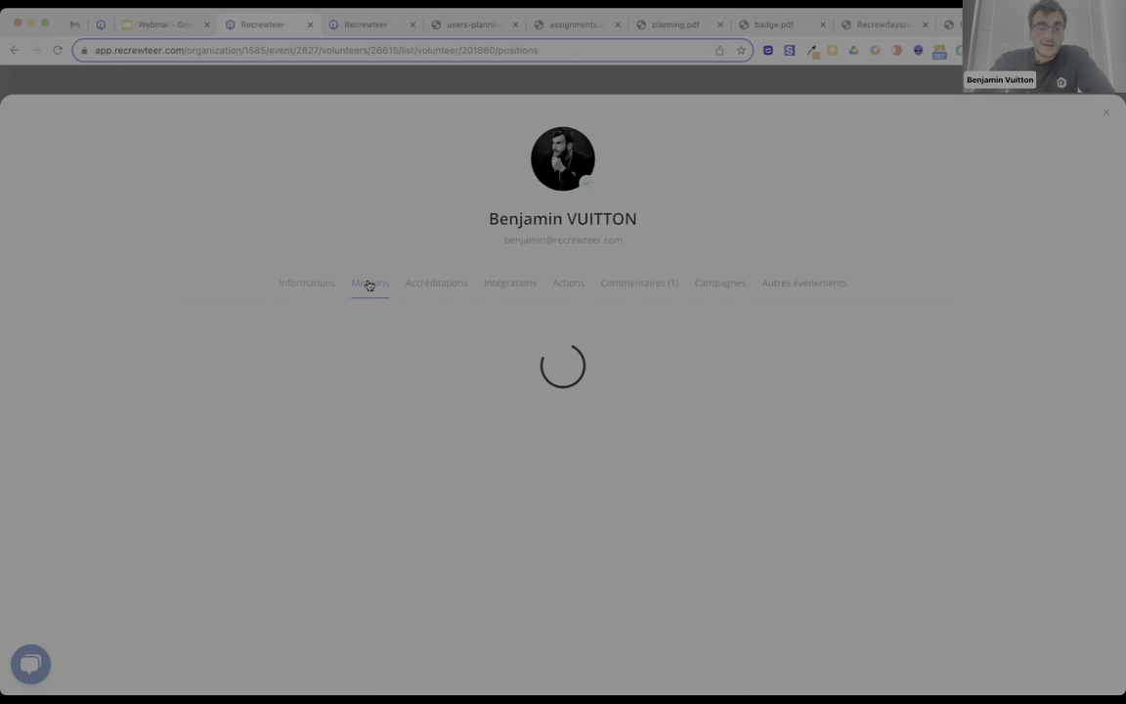
{"action": "scroll", "coordinate": [331, 386], "scroll_direction": "down", "scroll_amount": 1}
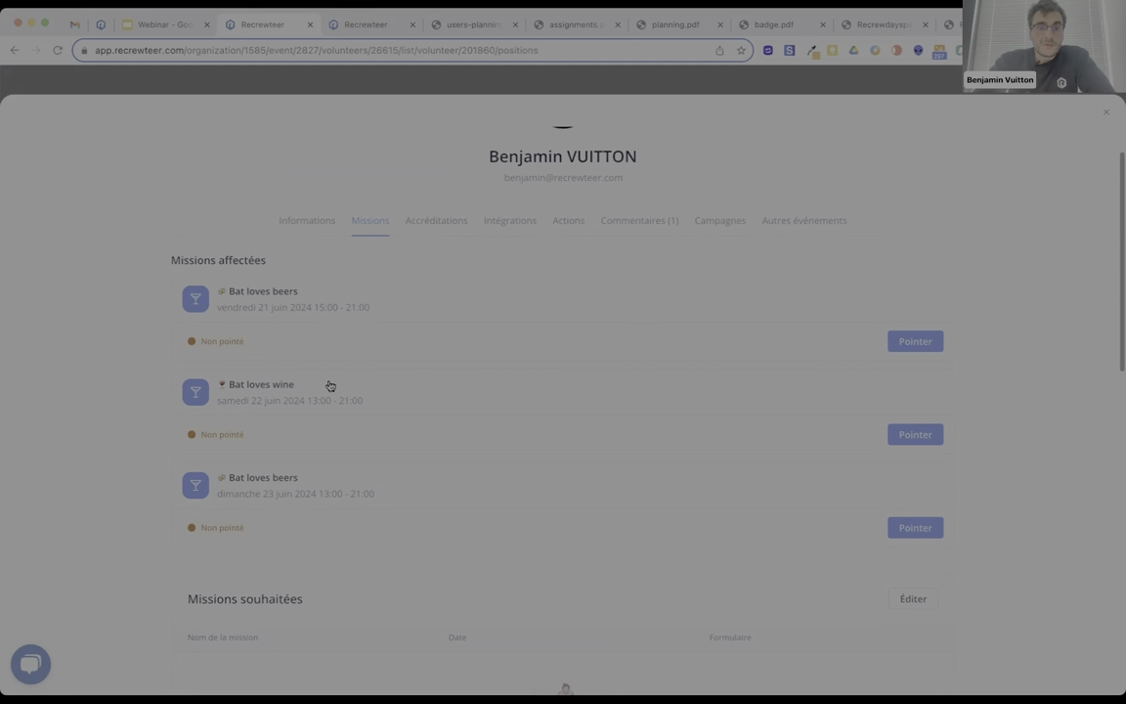
{"action": "left_click", "coordinate": [437, 223]}
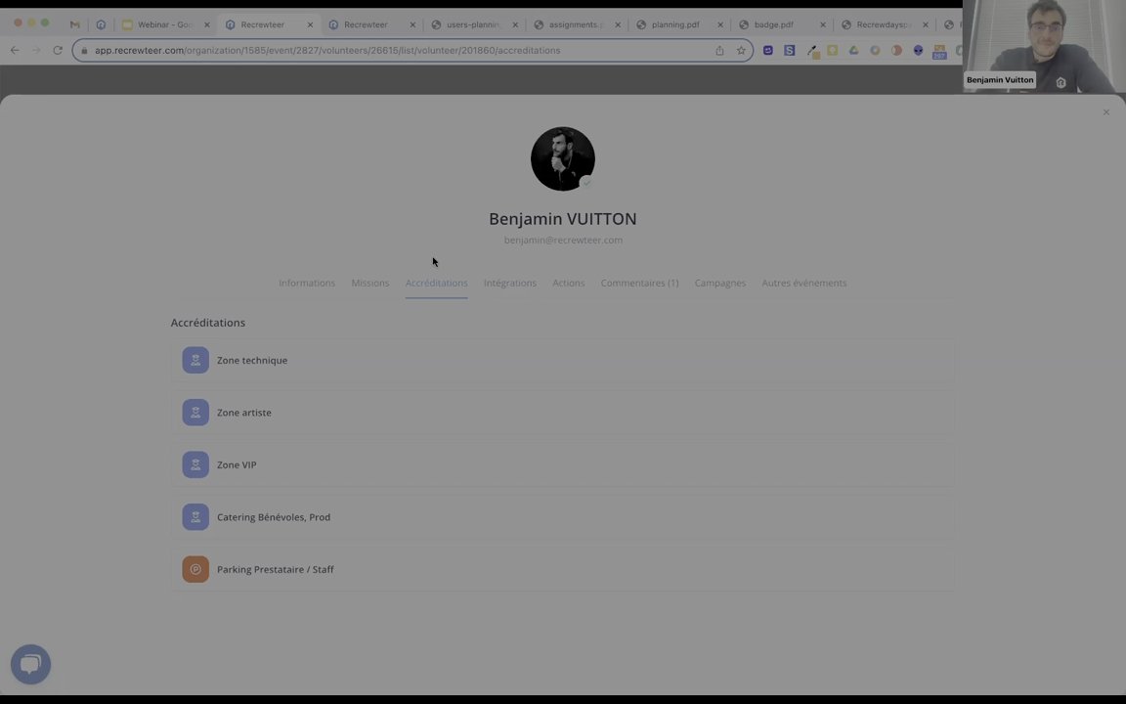
{"action": "left_click", "coordinate": [503, 285]}
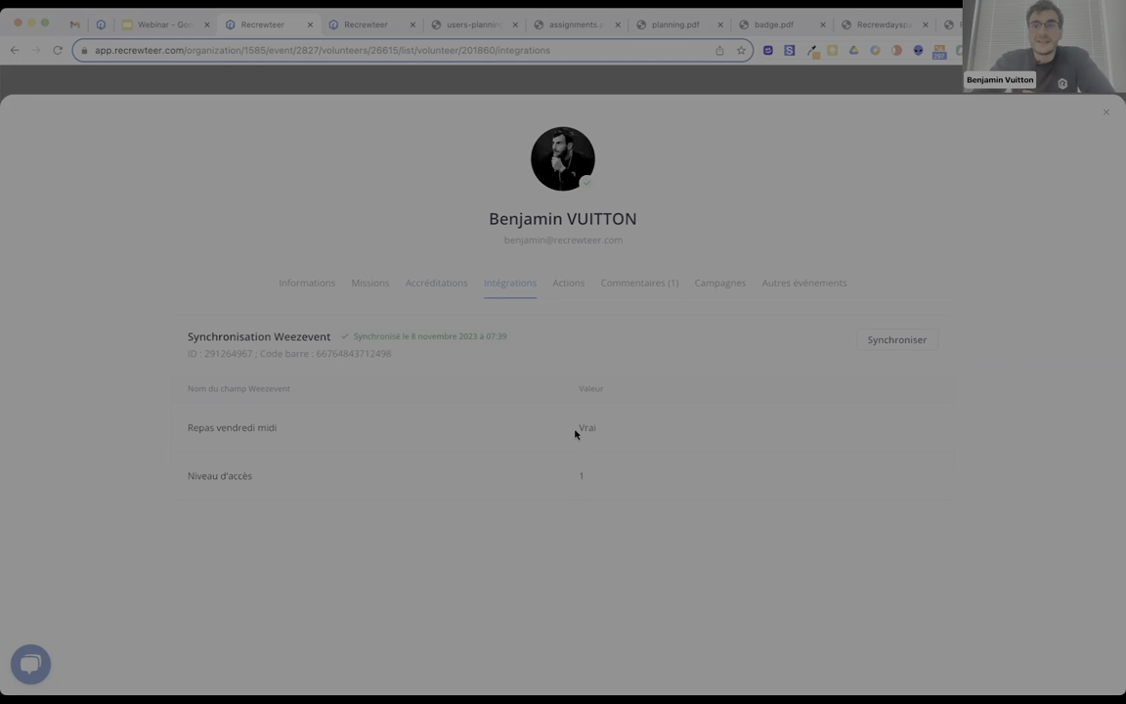
{"action": "left_click", "coordinate": [618, 283]}
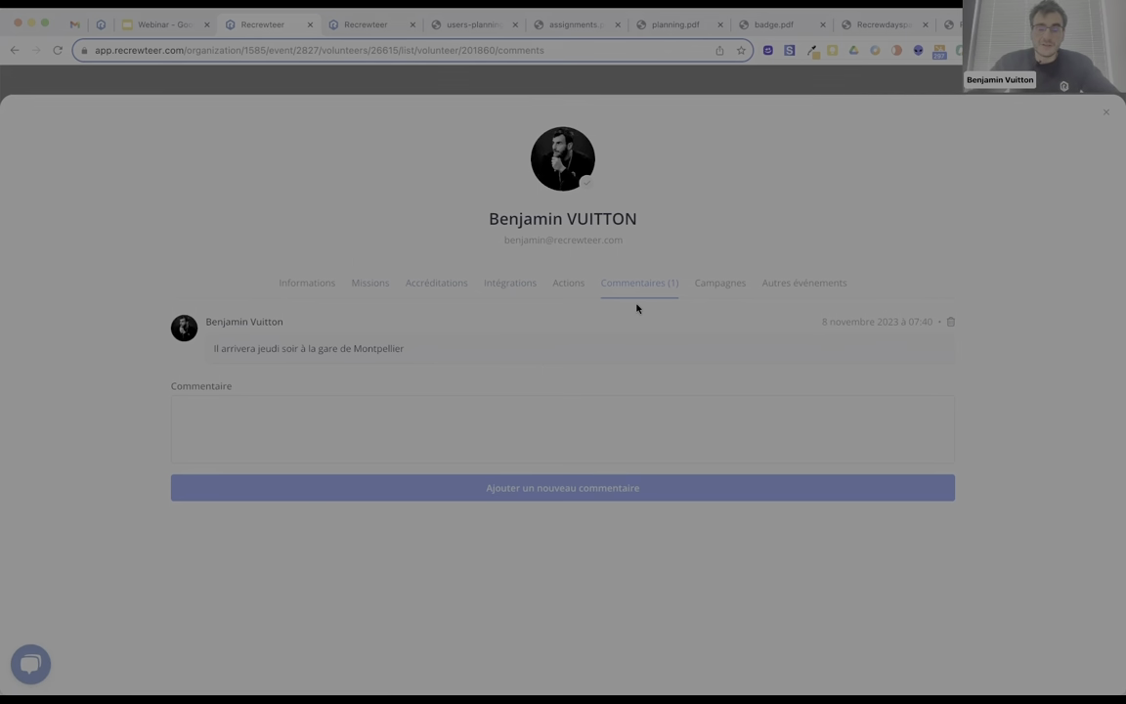
{"action": "left_click", "coordinate": [705, 285]}
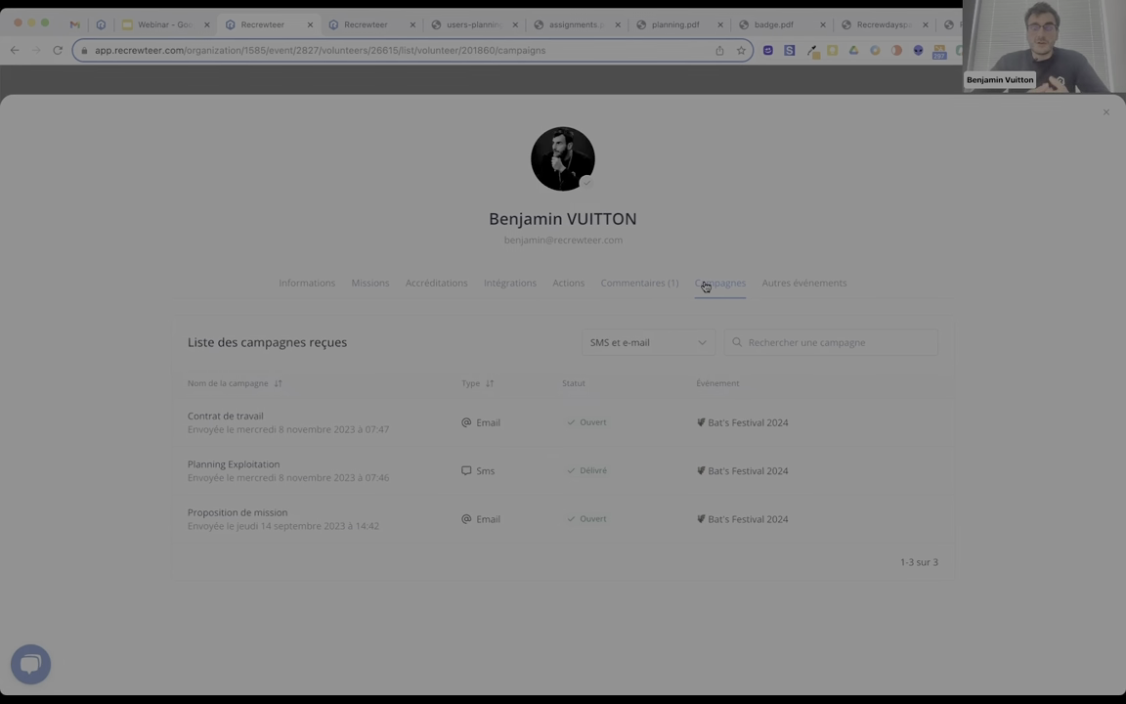
{"action": "left_click", "coordinate": [778, 283]}
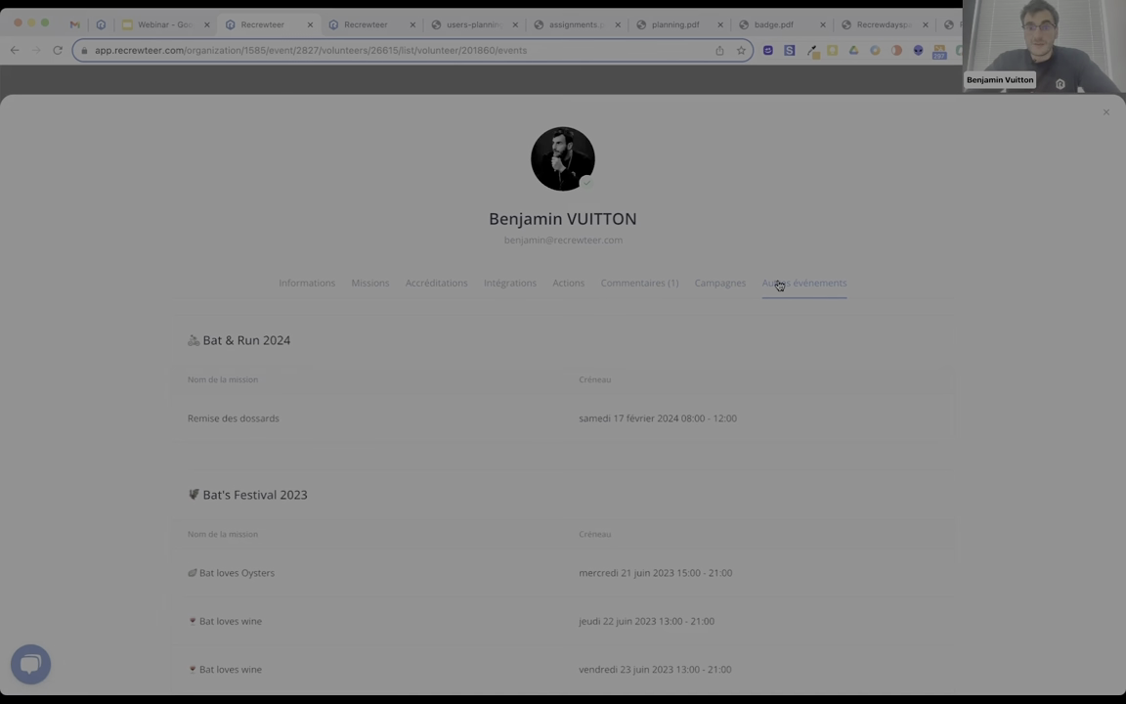
{"action": "scroll", "coordinate": [778, 283], "scroll_direction": "down", "scroll_amount": 1}
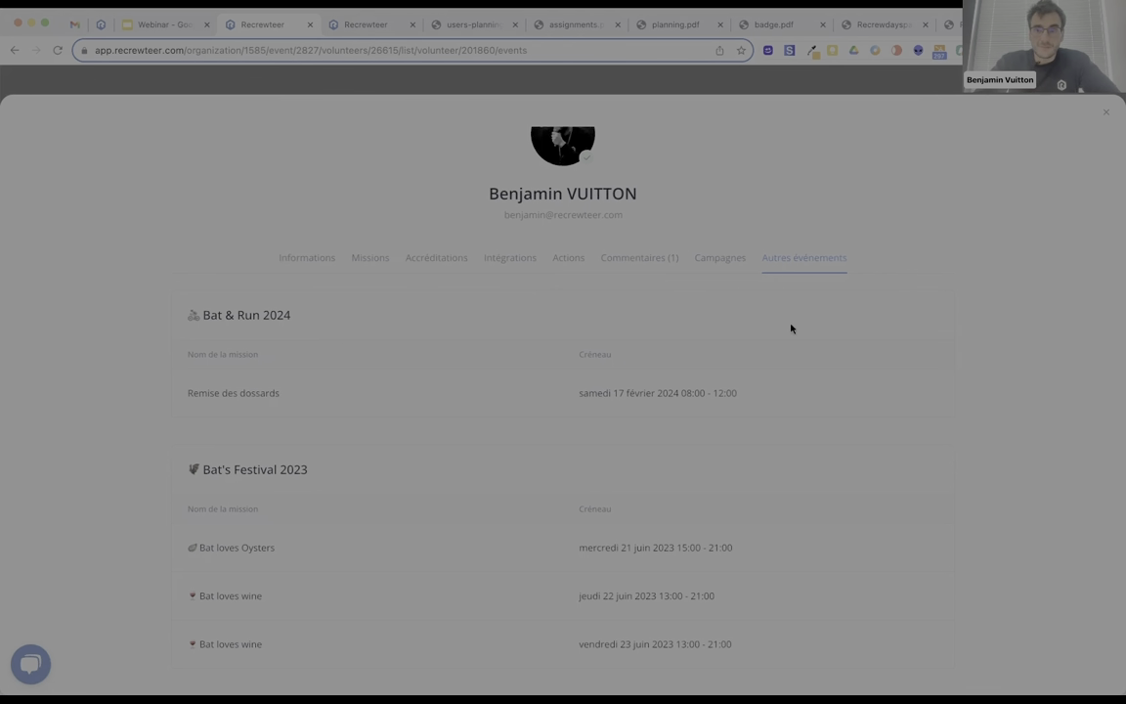
{"action": "left_click", "coordinate": [1105, 112]}
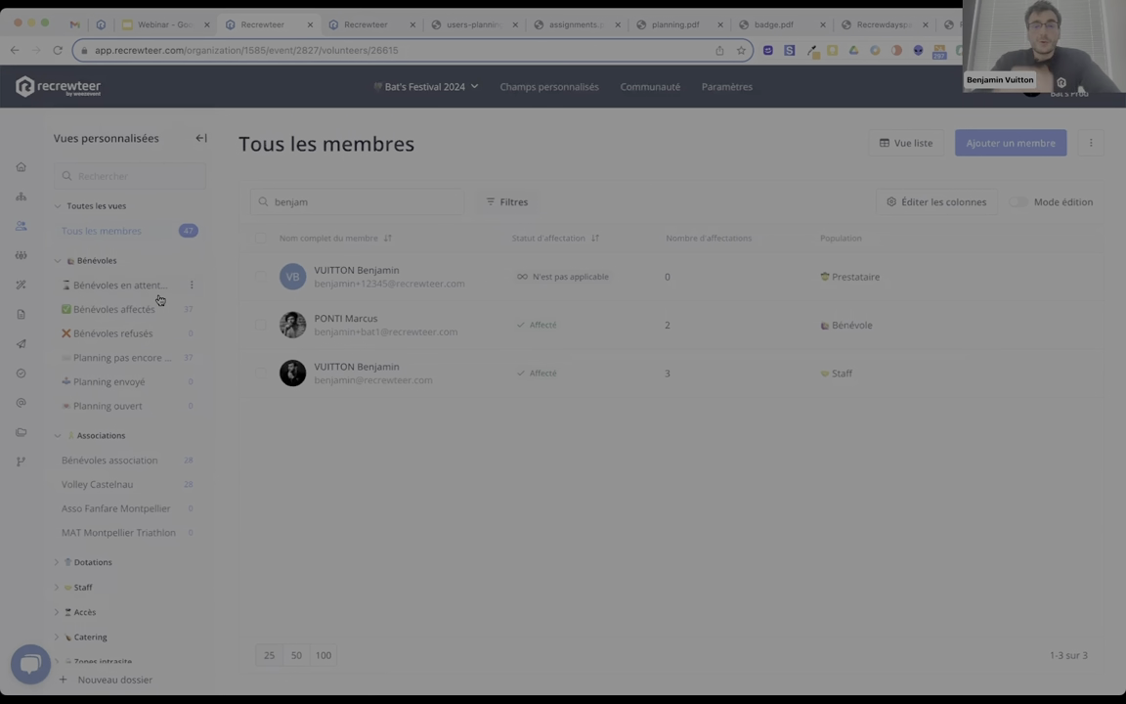
Clear the member search and start assigning the one member awaiting assignment from Affectations.
{"action": "left_click", "coordinate": [260, 209]}
{"action": "key", "text": "super+a"}
{"action": "key", "text": "BackSpace"}
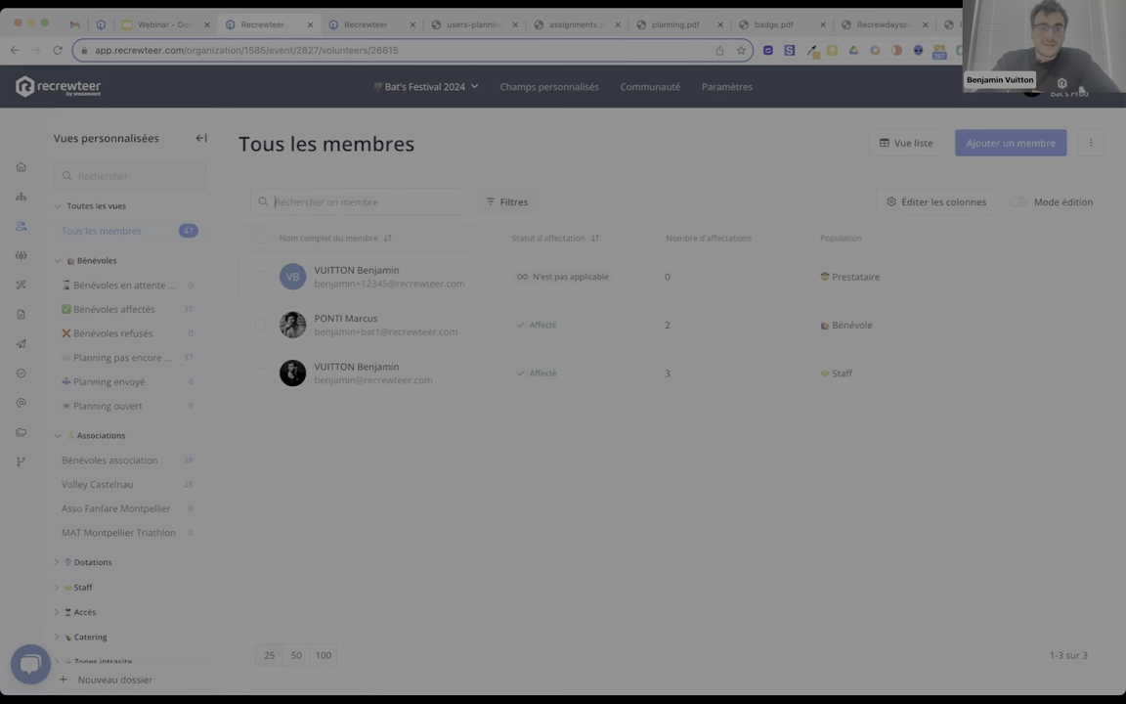
{"action": "left_click", "coordinate": [20, 284]}
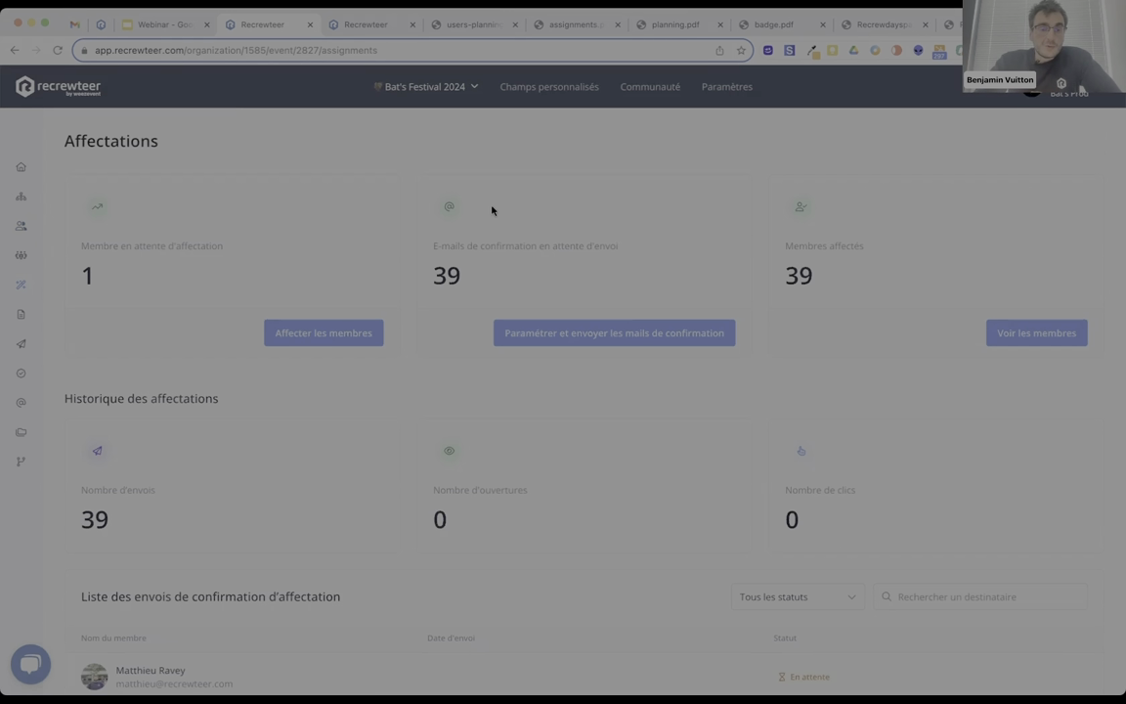
{"action": "left_click", "coordinate": [332, 328]}
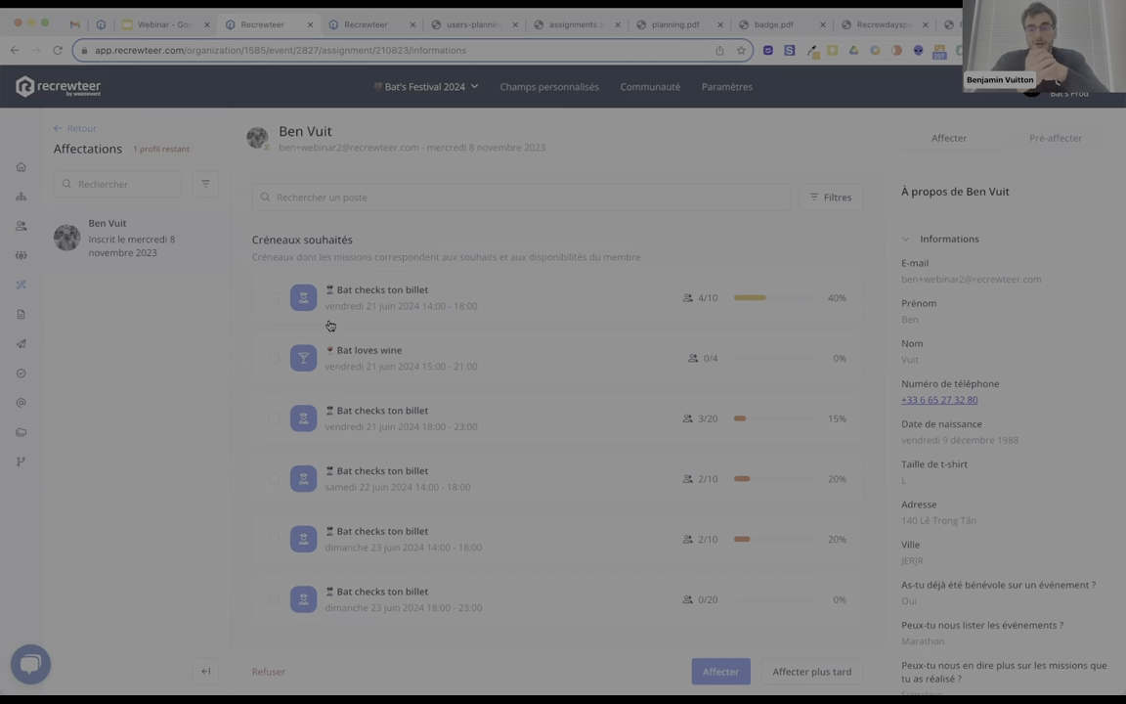
Assign the volunteer the Friday Bat loves wine slot and the Sunday evening Bat checks ton billet slot.
{"action": "scroll", "coordinate": [329, 324], "scroll_direction": "down", "scroll_amount": 1}
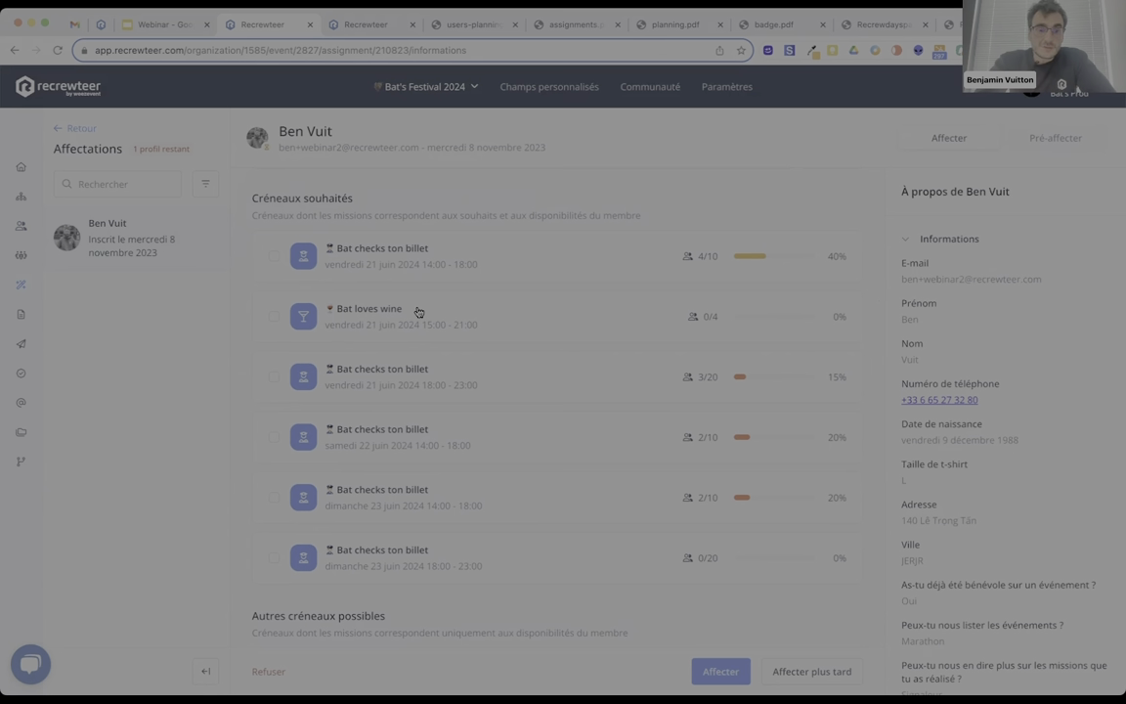
{"action": "left_click", "coordinate": [448, 318]}
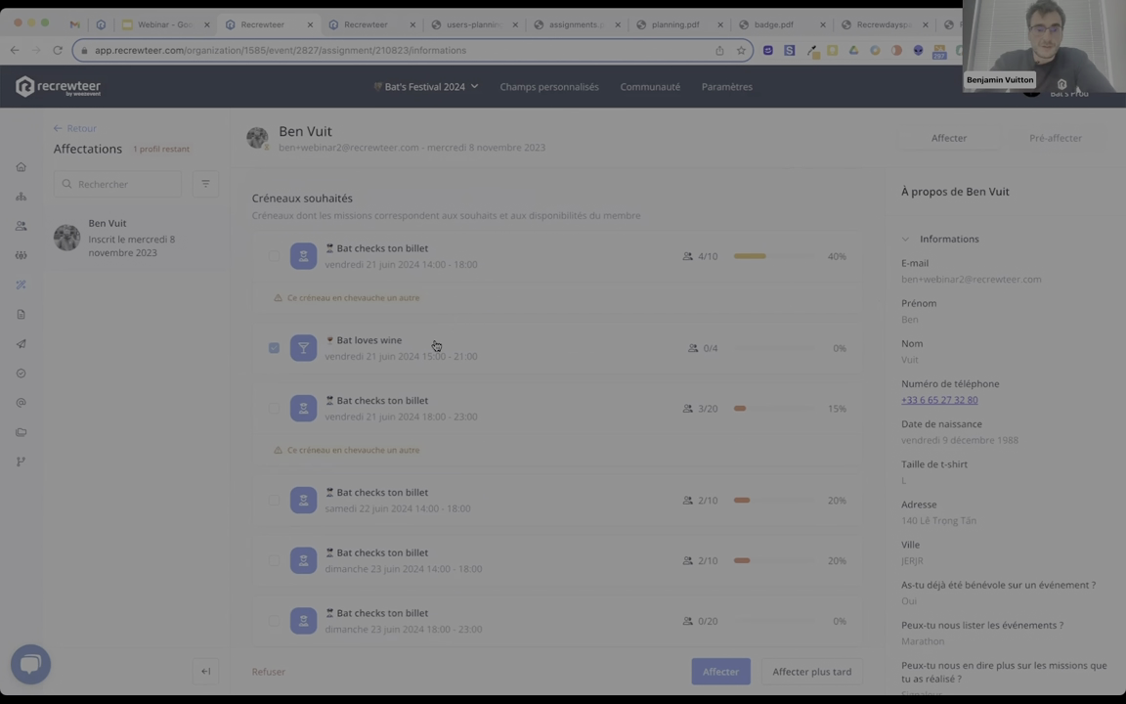
{"action": "scroll", "coordinate": [421, 371], "scroll_direction": "down", "scroll_amount": 2}
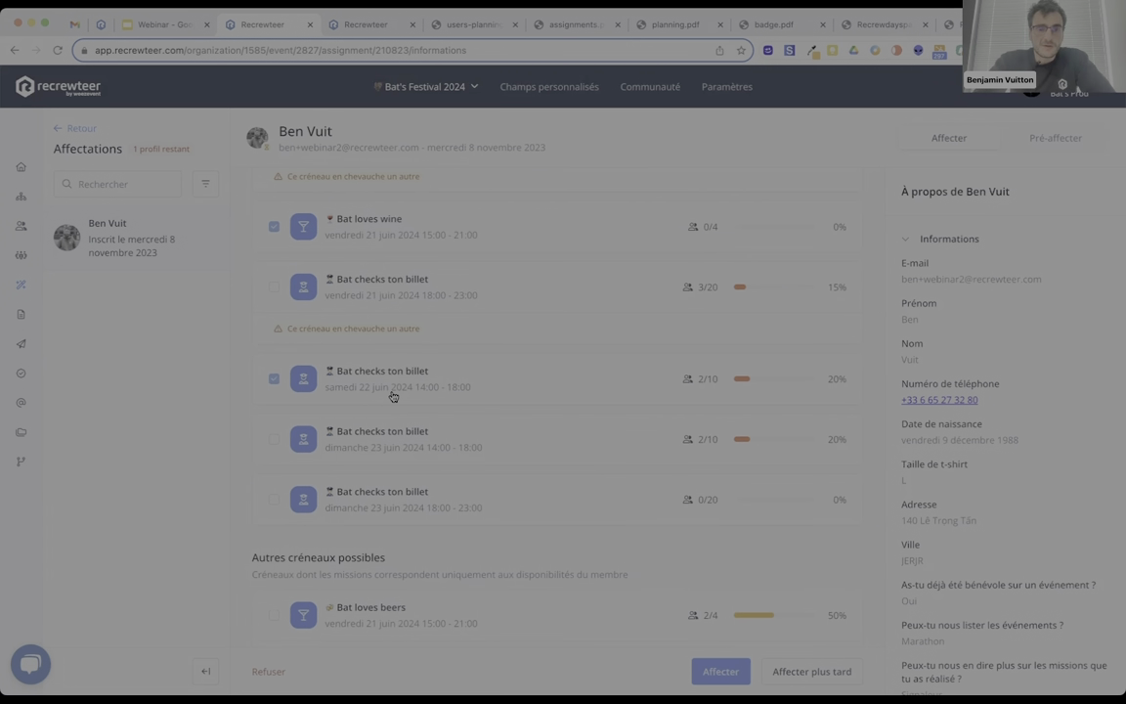
{"action": "scroll", "coordinate": [392, 396], "scroll_direction": "up", "scroll_amount": 1}
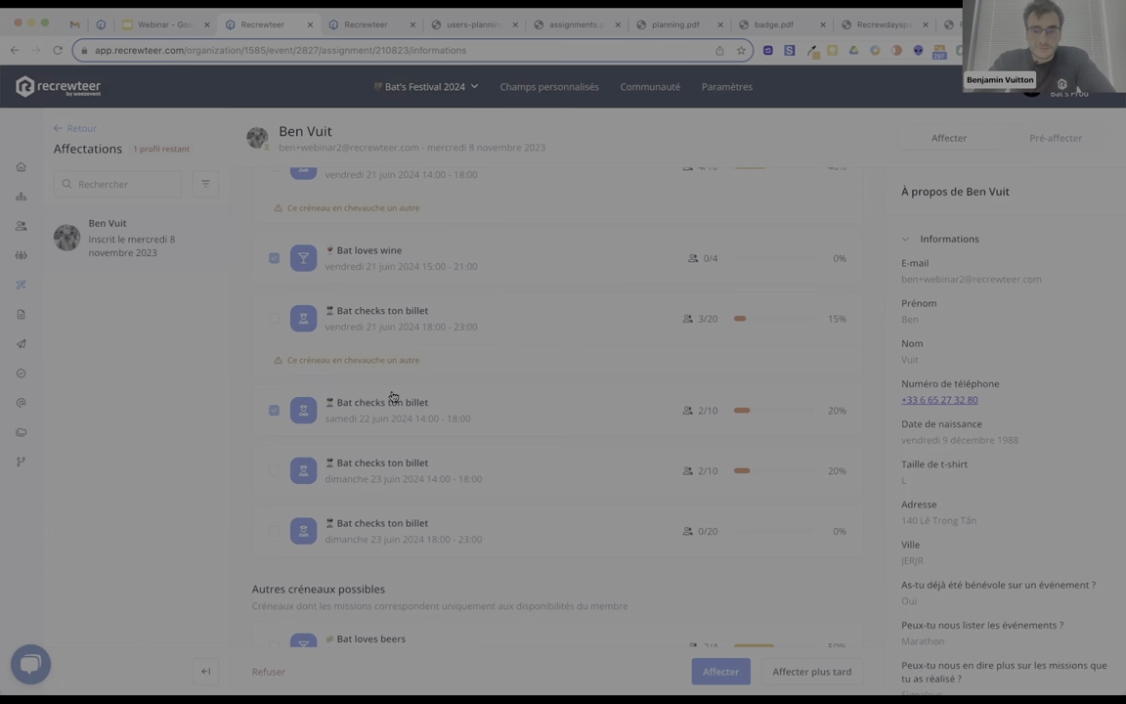
{"action": "left_click", "coordinate": [361, 524]}
{"action": "left_click", "coordinate": [709, 670]}
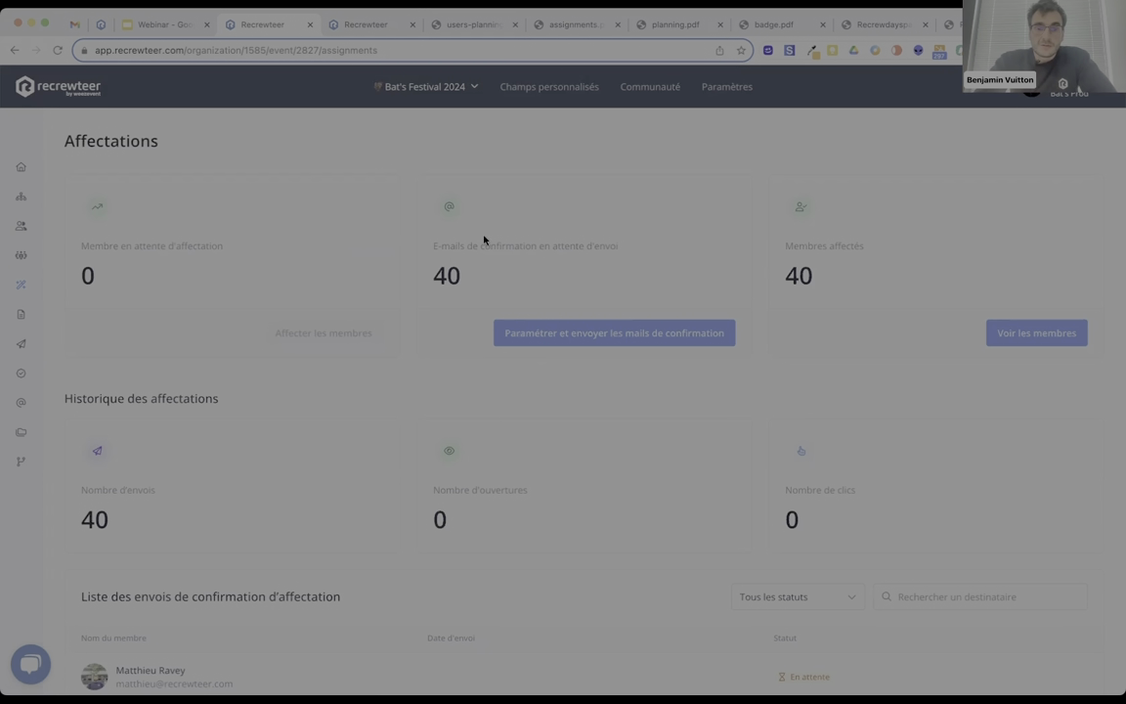
Open the confirmation e-mail sending settings and try the specific-members and Affecté status recipient options.
{"action": "scroll", "coordinate": [566, 239], "scroll_direction": "down", "scroll_amount": 3}
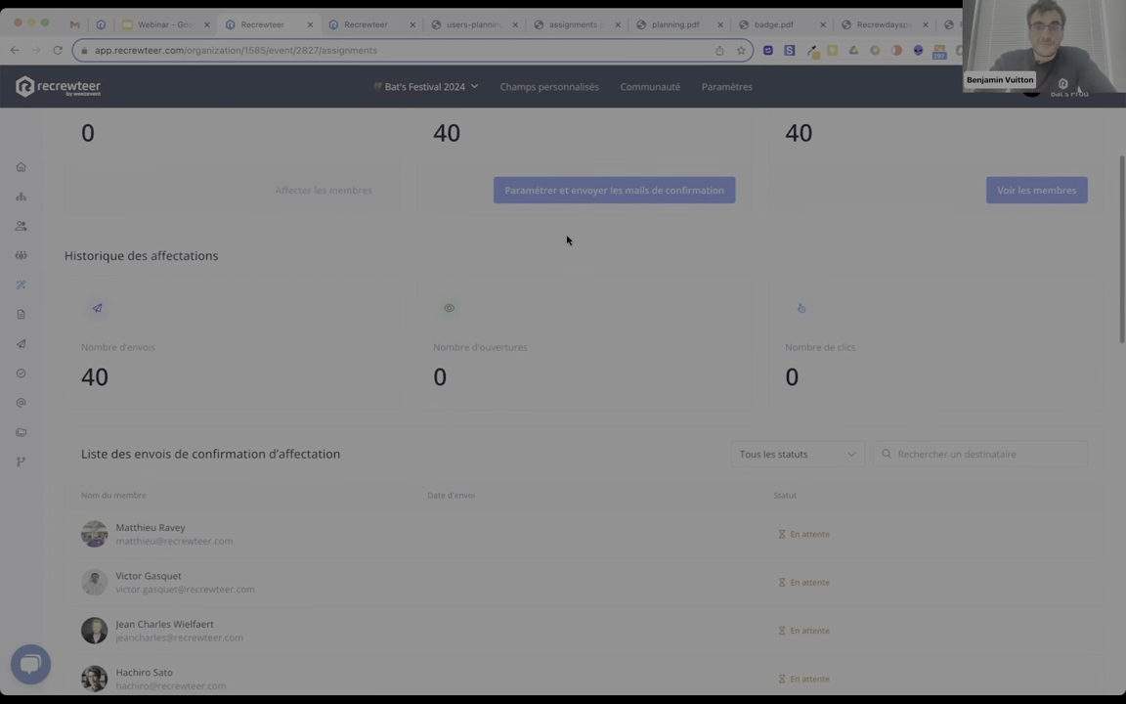
{"action": "scroll", "coordinate": [568, 238], "scroll_direction": "up", "scroll_amount": 3}
{"action": "left_click", "coordinate": [572, 334]}
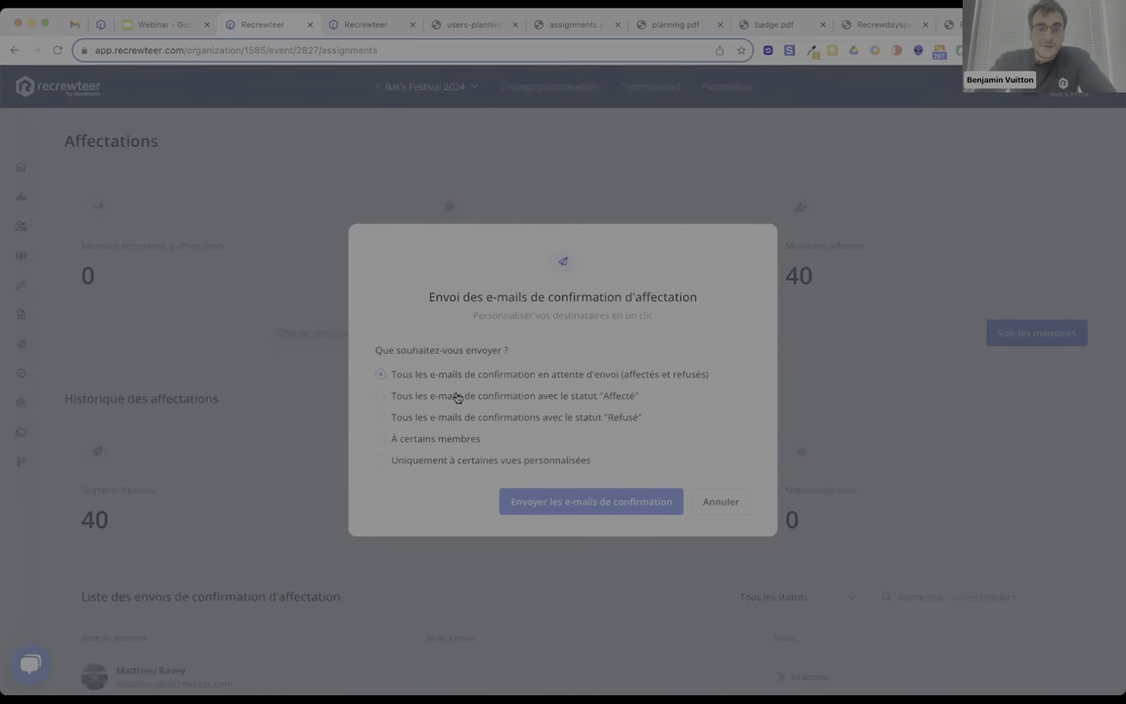
{"action": "left_click", "coordinate": [432, 440]}
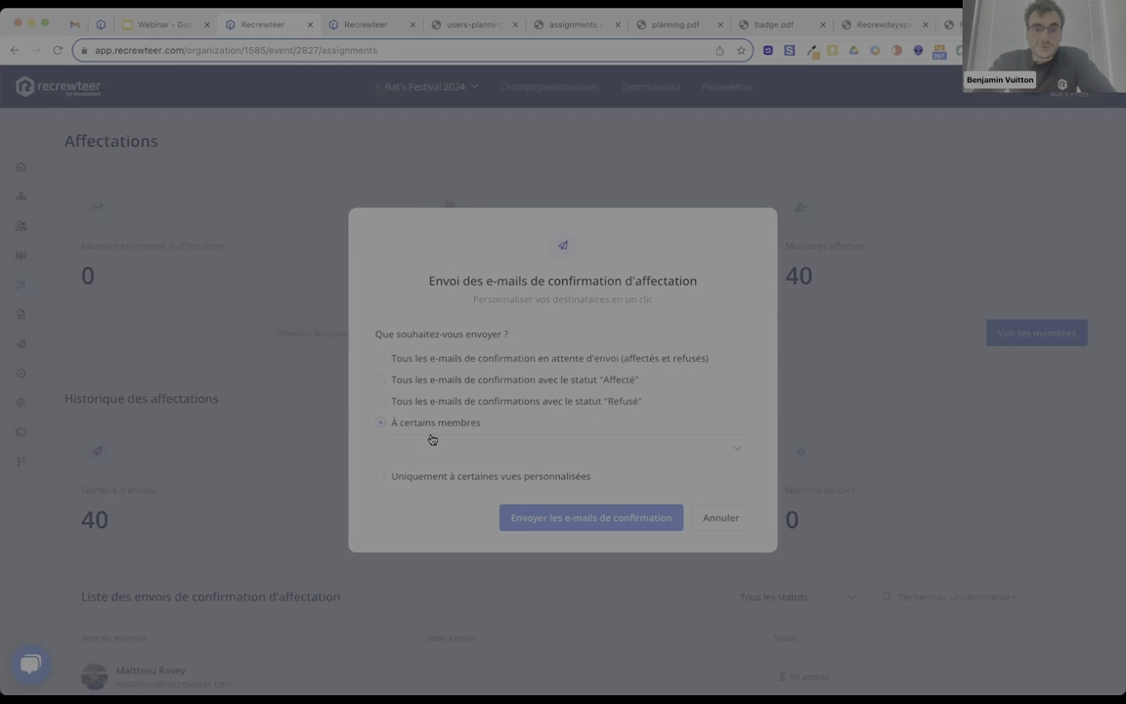
{"action": "left_click", "coordinate": [460, 451]}
{"action": "type", "text": "rec"}
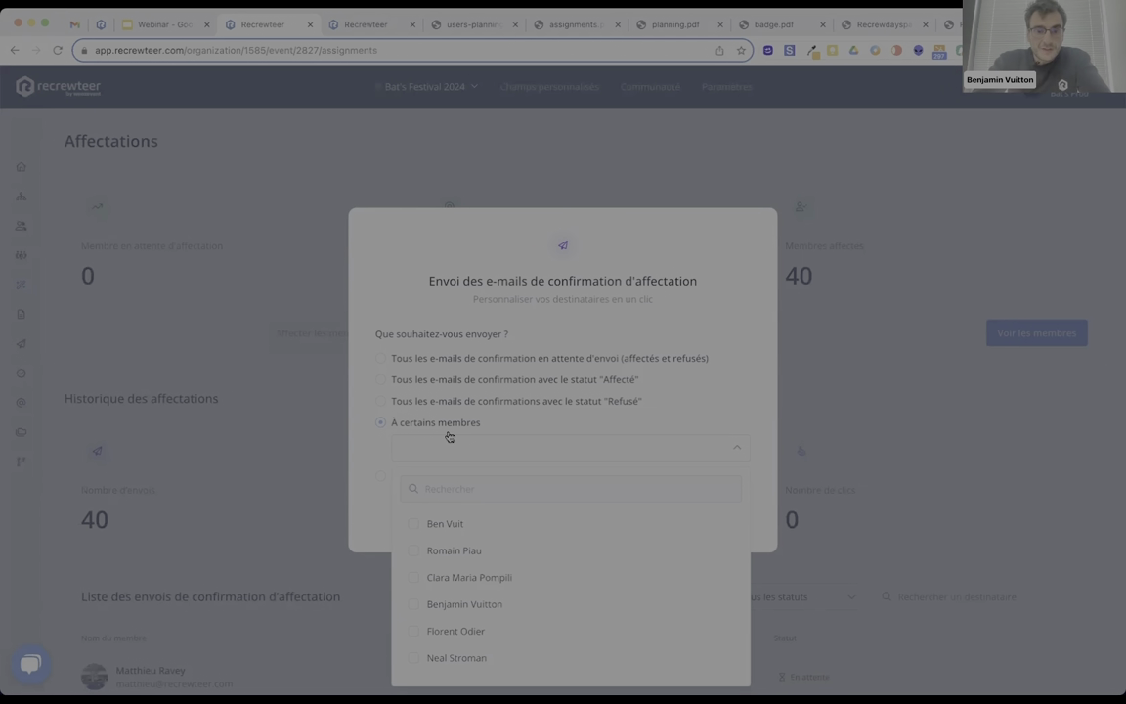
{"action": "left_click", "coordinate": [435, 386]}
Send the 12 confirmation e-mails only to the 'email recrewteer' custom view.
{"action": "left_click", "coordinate": [395, 461]}
{"action": "left_click", "coordinate": [430, 470]}
{"action": "type", "text": "rec"}
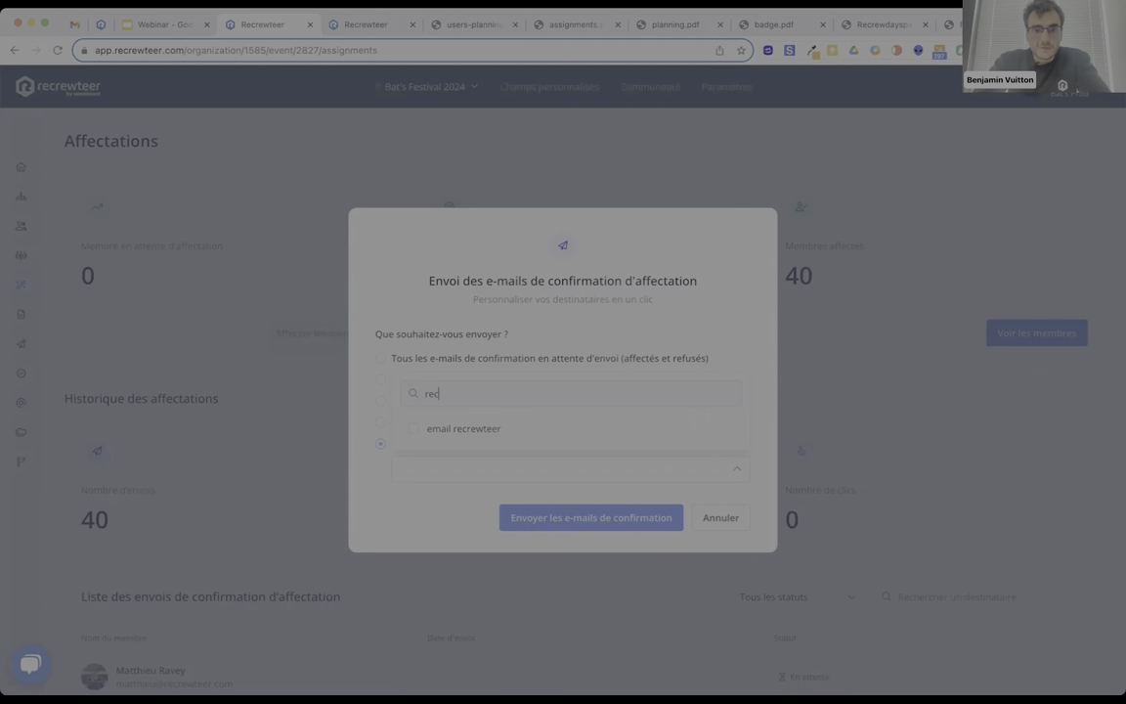
{"action": "left_click", "coordinate": [459, 428]}
{"action": "left_click", "coordinate": [558, 471]}
{"action": "left_click", "coordinate": [570, 520]}
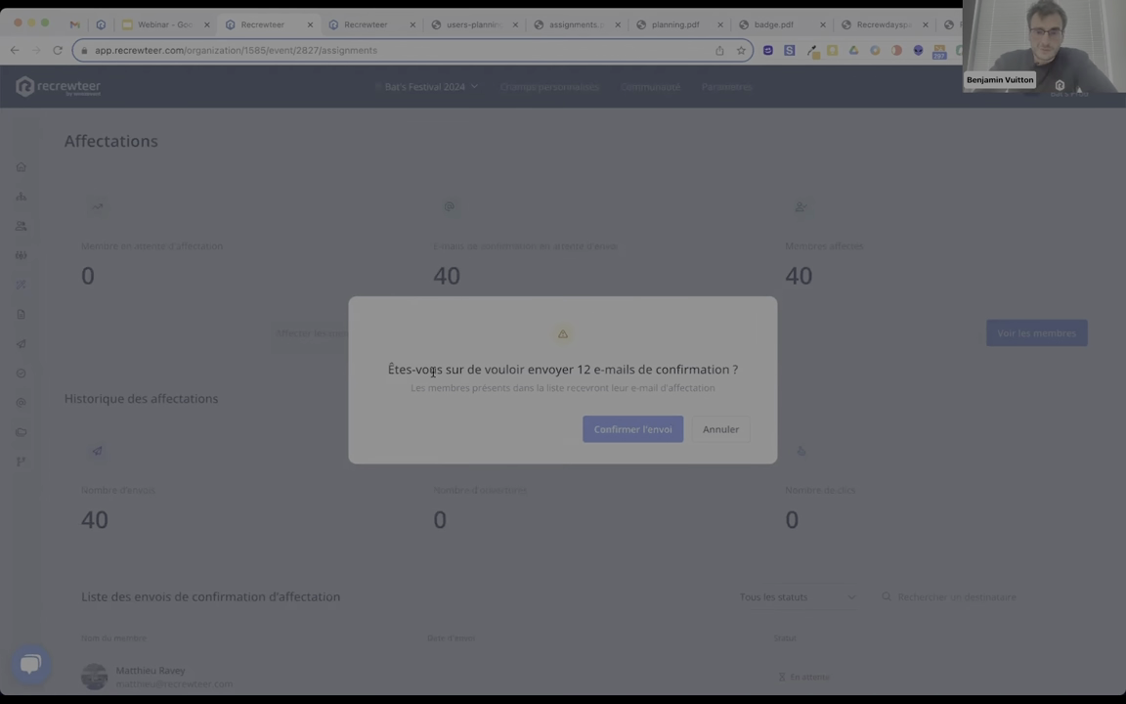
{"action": "left_click", "coordinate": [658, 433]}
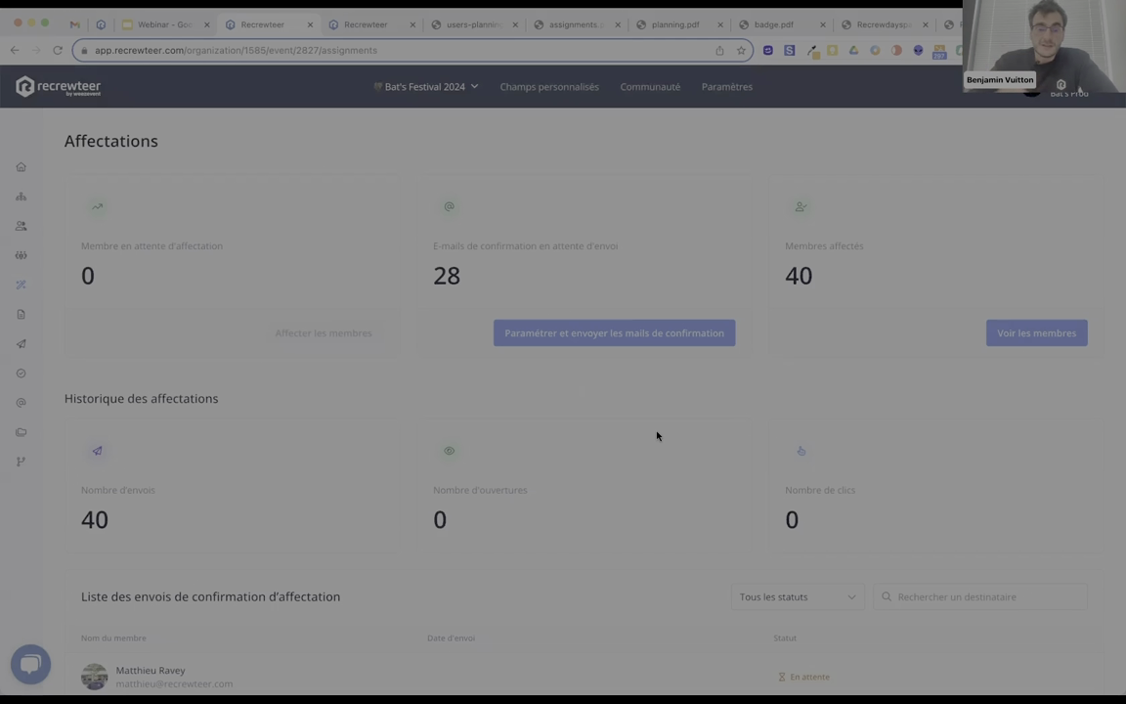
{"action": "scroll", "coordinate": [644, 410], "scroll_direction": "down", "scroll_amount": 4}
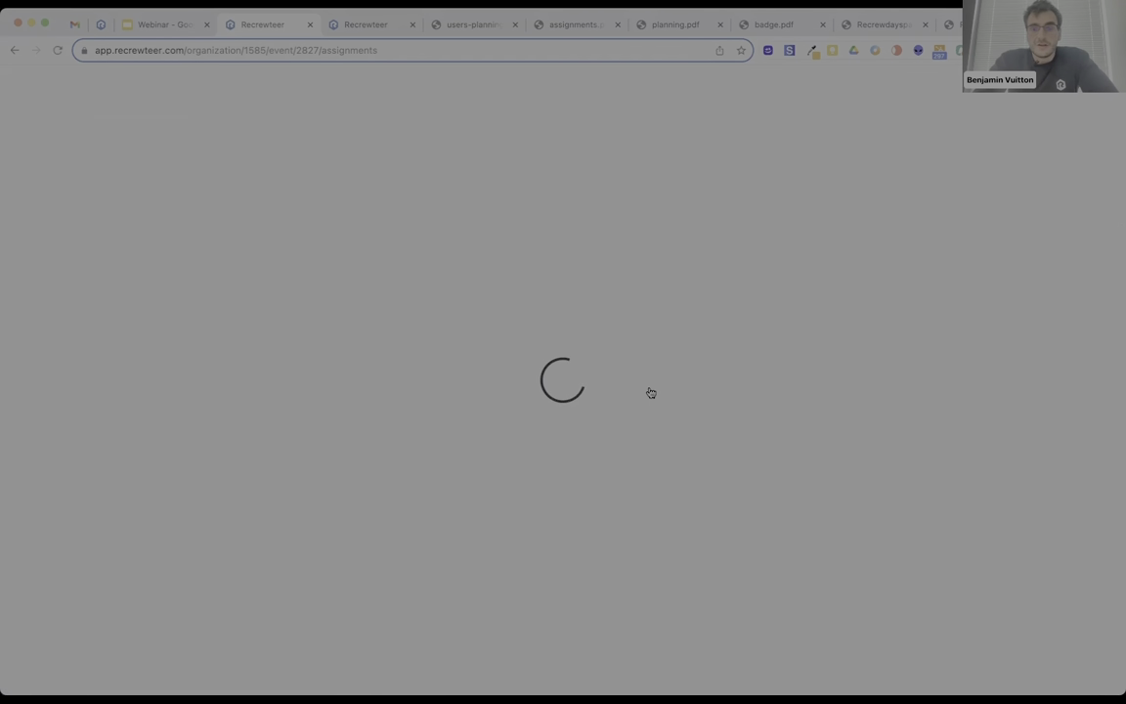
{"action": "left_click", "coordinate": [72, 29]}
Refresh the Gmail inbox and read the registration thank-you email.
{"action": "left_click", "coordinate": [79, 149]}
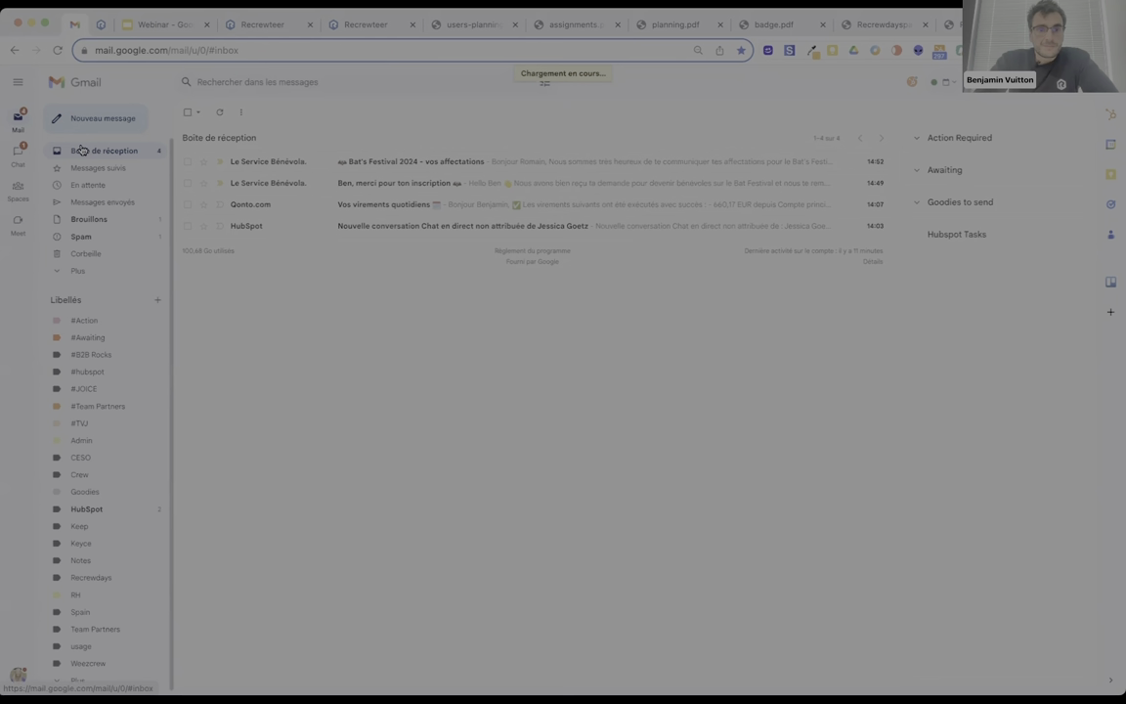
{"action": "left_click", "coordinate": [378, 183]}
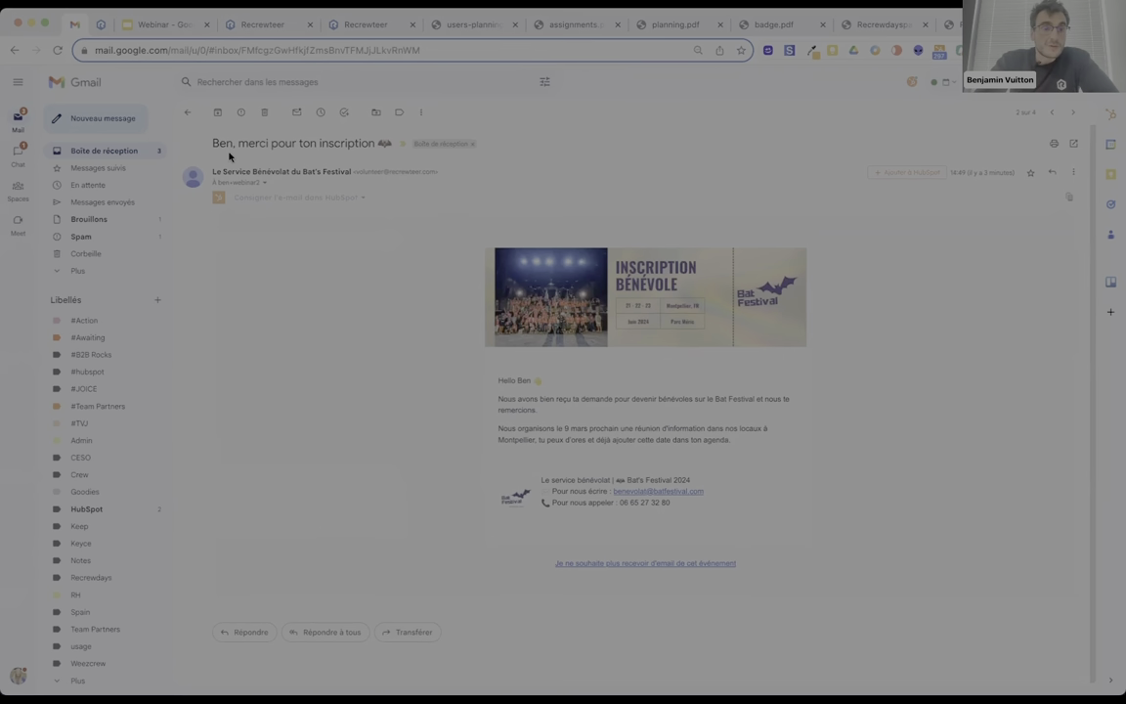
{"action": "left_click", "coordinate": [152, 148]}
Read through the 'Bat's Festival 2024 - vos affectations' email, then return to Recrewteer.
{"action": "left_click", "coordinate": [283, 160]}
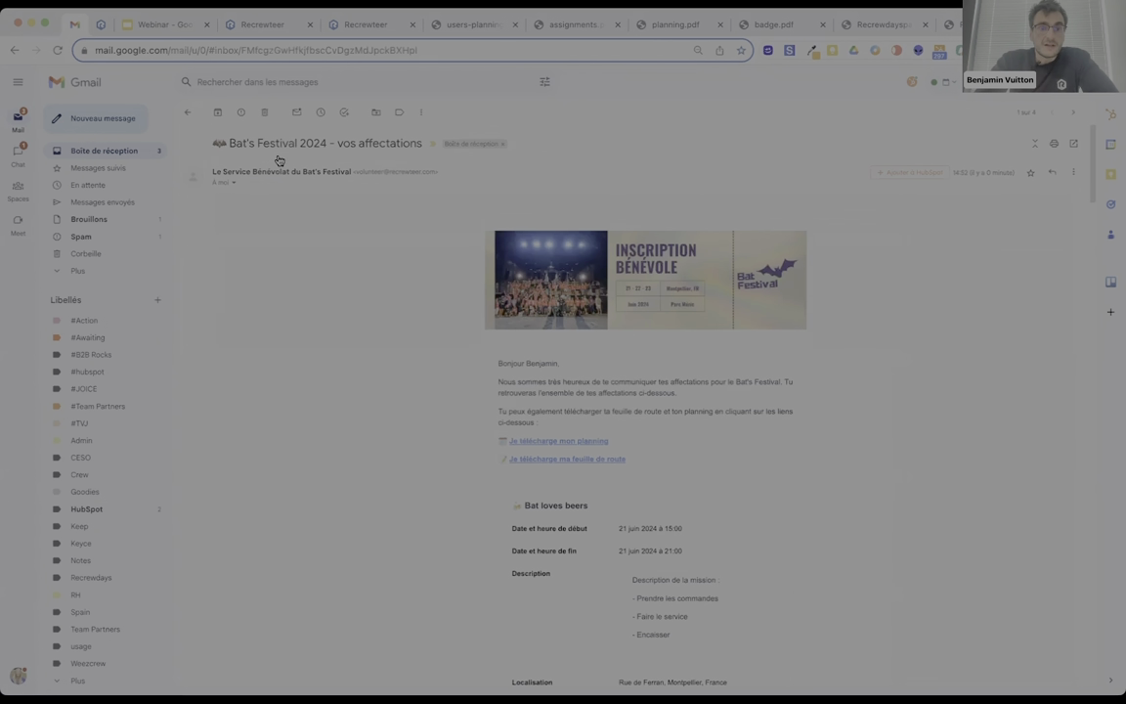
{"action": "scroll", "coordinate": [488, 358], "scroll_direction": "down", "scroll_amount": 2}
{"action": "scroll", "coordinate": [488, 360], "scroll_direction": "down", "scroll_amount": 5}
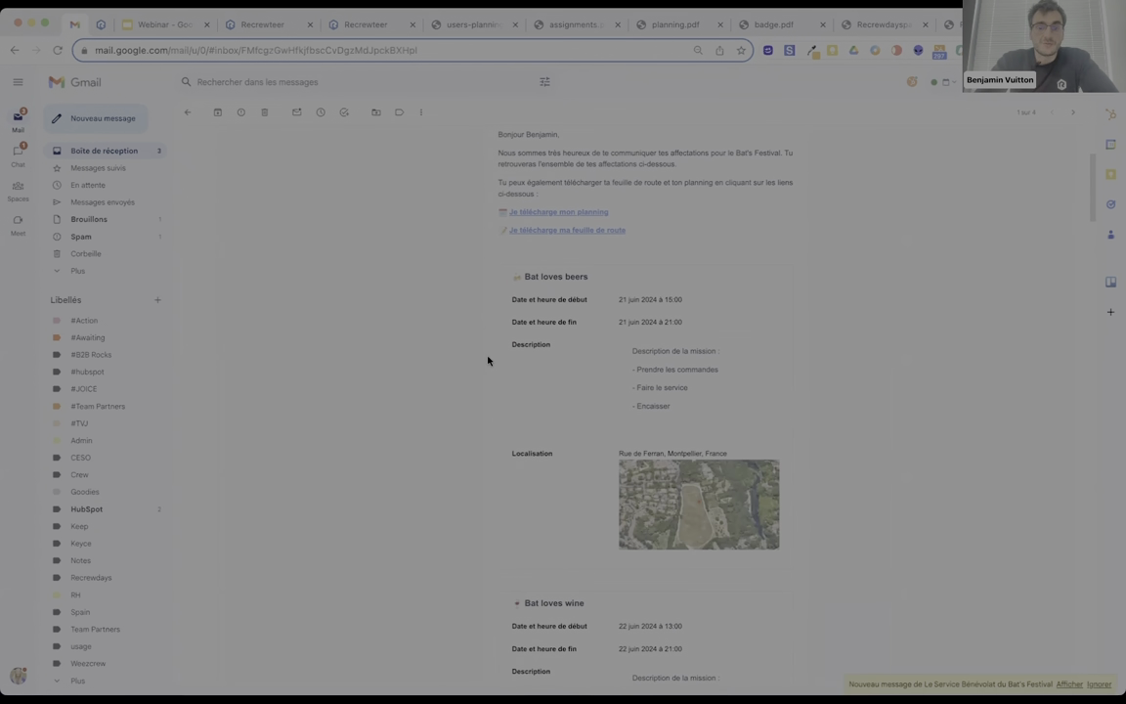
{"action": "scroll", "coordinate": [488, 360], "scroll_direction": "down", "scroll_amount": 1}
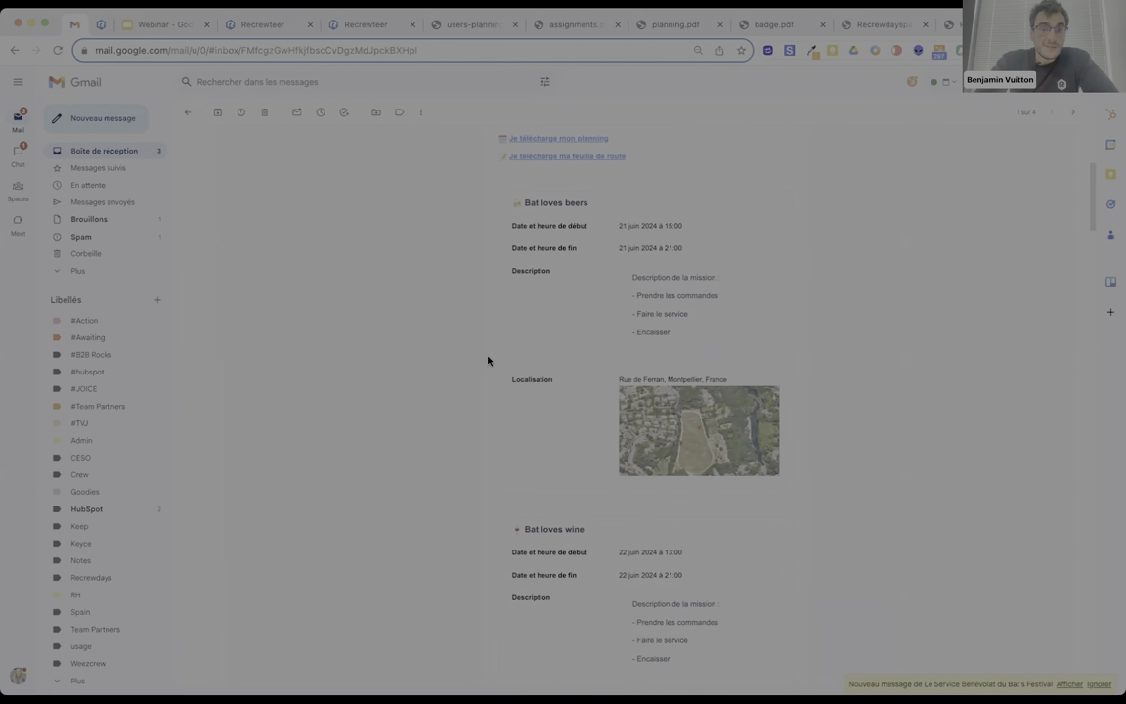
{"action": "scroll", "coordinate": [487, 361], "scroll_direction": "down", "scroll_amount": 2}
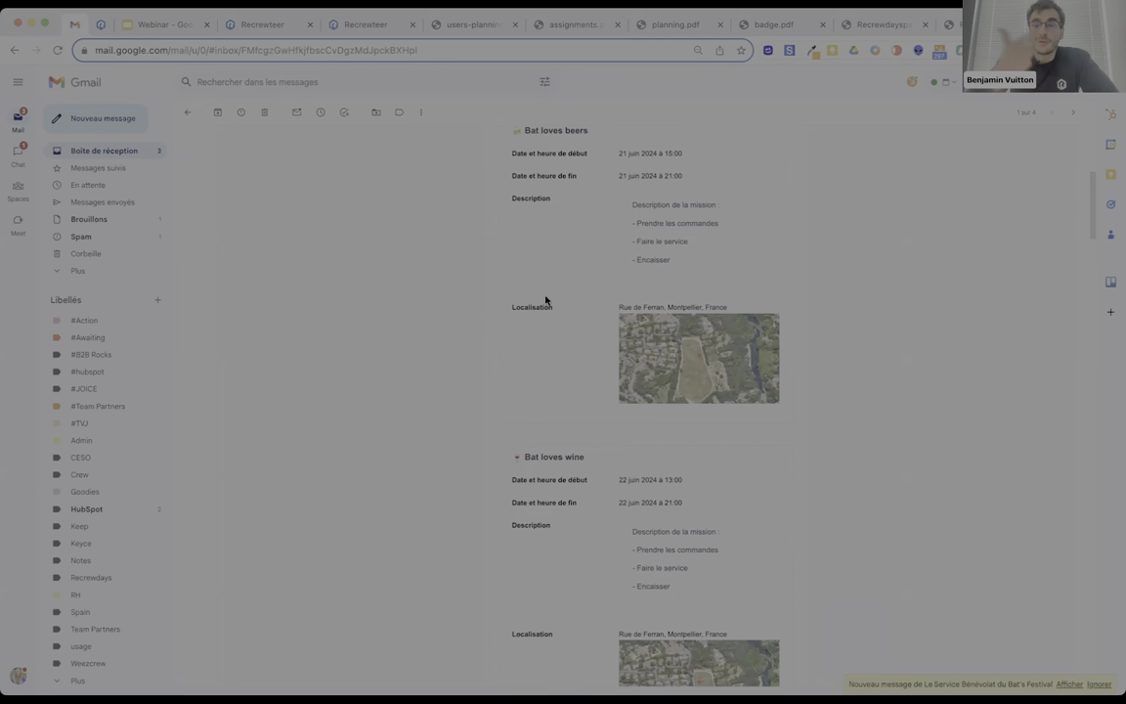
{"action": "scroll", "coordinate": [545, 300], "scroll_direction": "down", "scroll_amount": 1}
{"action": "scroll", "coordinate": [545, 298], "scroll_direction": "up", "scroll_amount": 5}
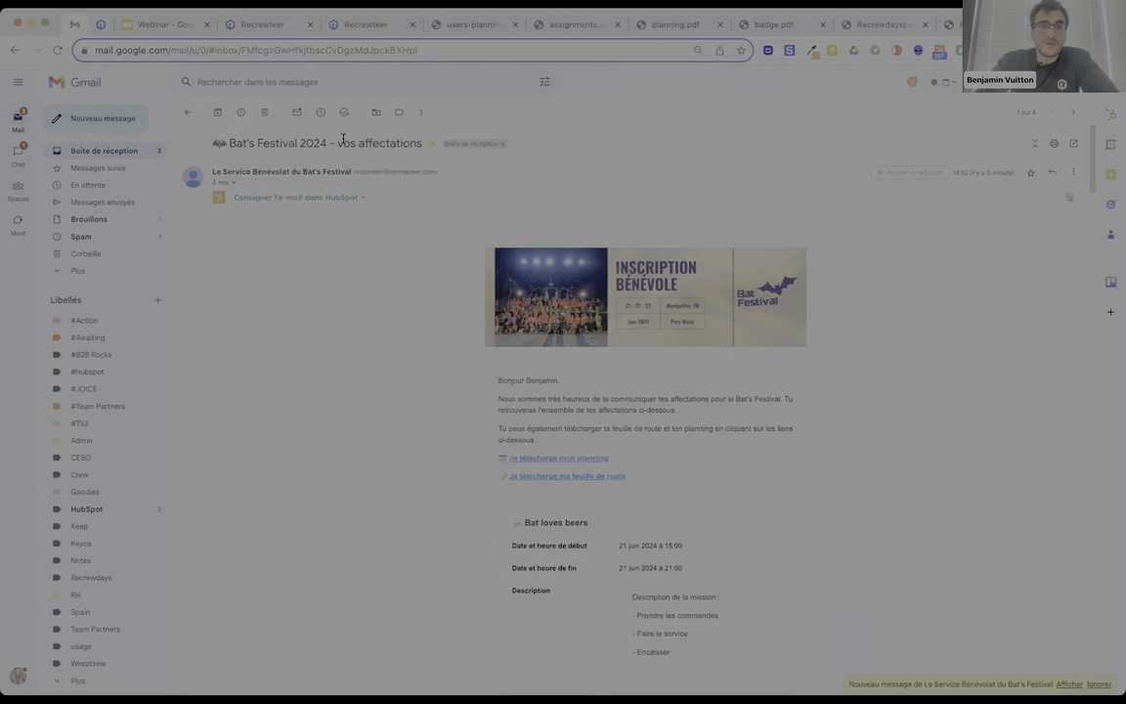
{"action": "left_click", "coordinate": [379, 25]}
Check delivery statuses in the Affectations confirmation-send list, then glance at the Bat's Festival form page.
{"action": "left_click", "coordinate": [252, 20]}
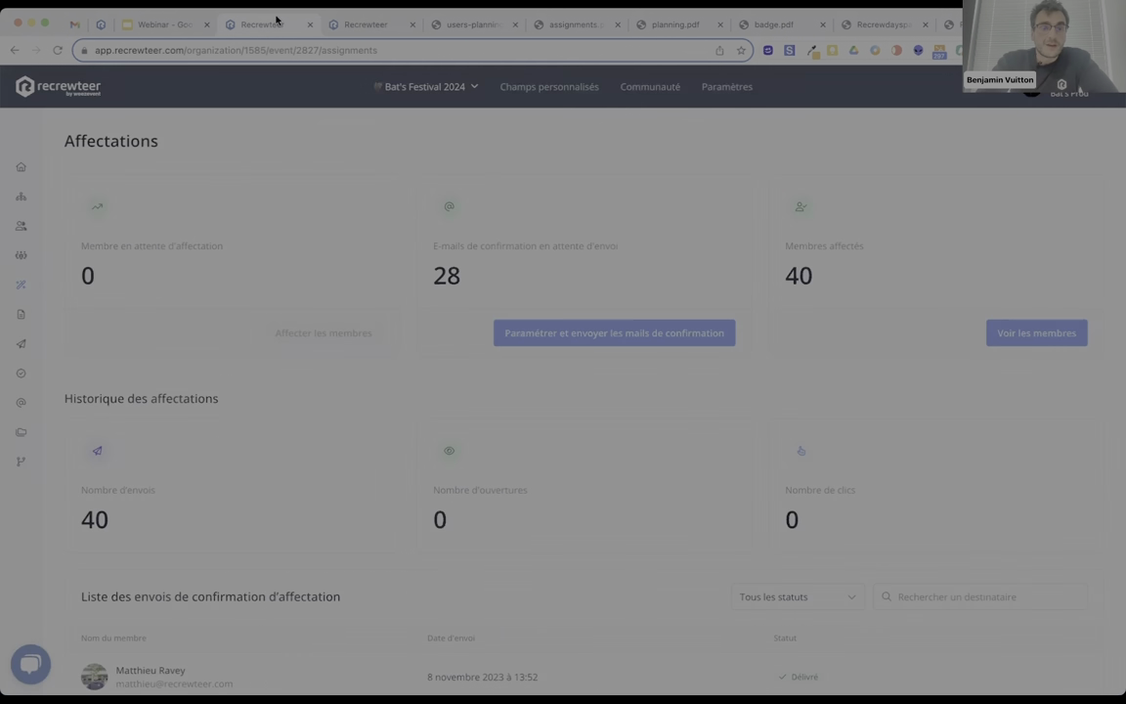
{"action": "scroll", "coordinate": [414, 372], "scroll_direction": "down", "scroll_amount": 4}
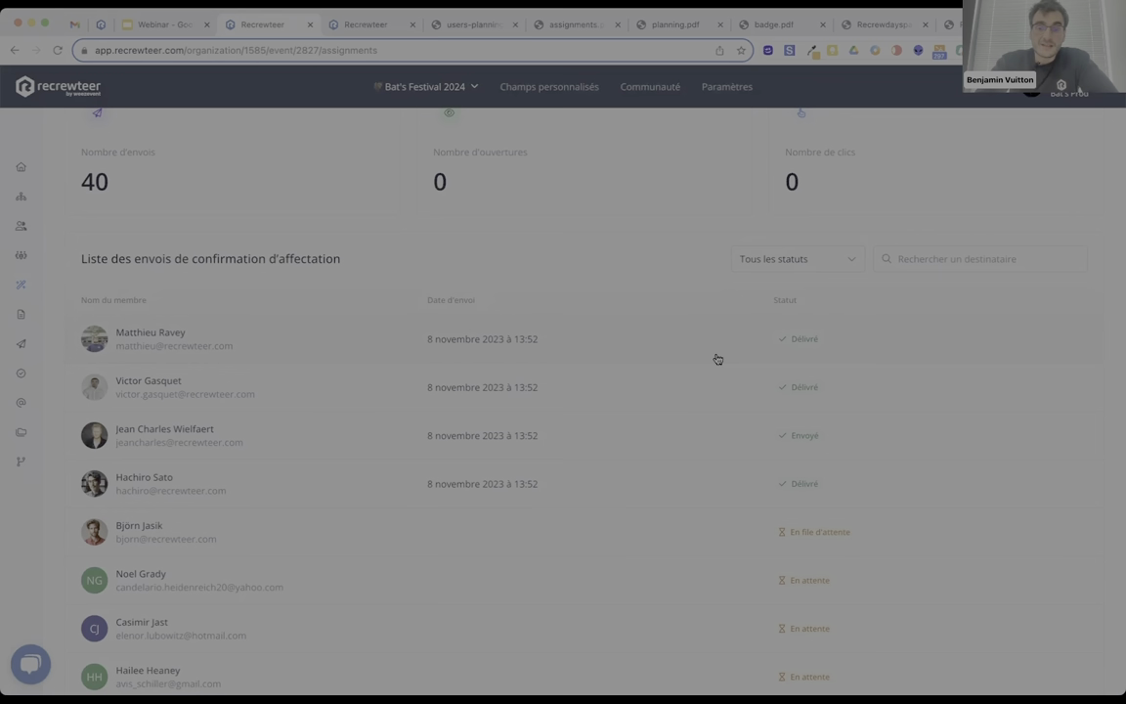
{"action": "scroll", "coordinate": [604, 350], "scroll_direction": "up", "scroll_amount": 1}
{"action": "scroll", "coordinate": [604, 350], "scroll_direction": "up", "scroll_amount": 4}
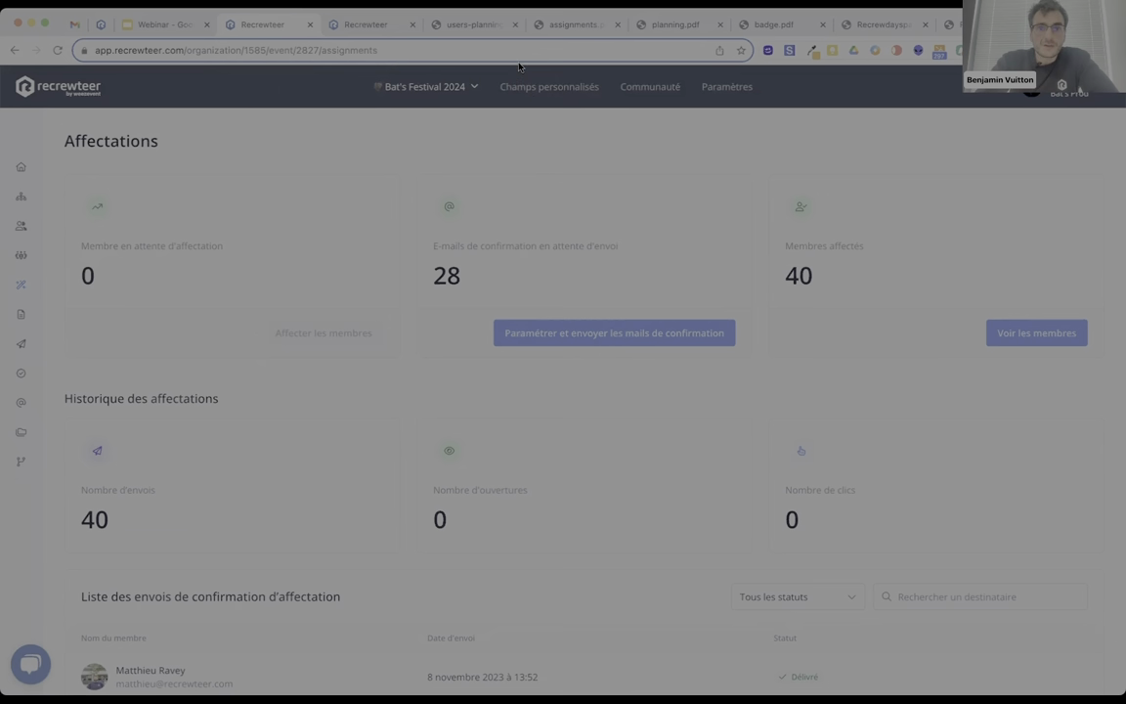
{"action": "left_click", "coordinate": [175, 24]}
{"action": "left_click", "coordinate": [223, 25]}
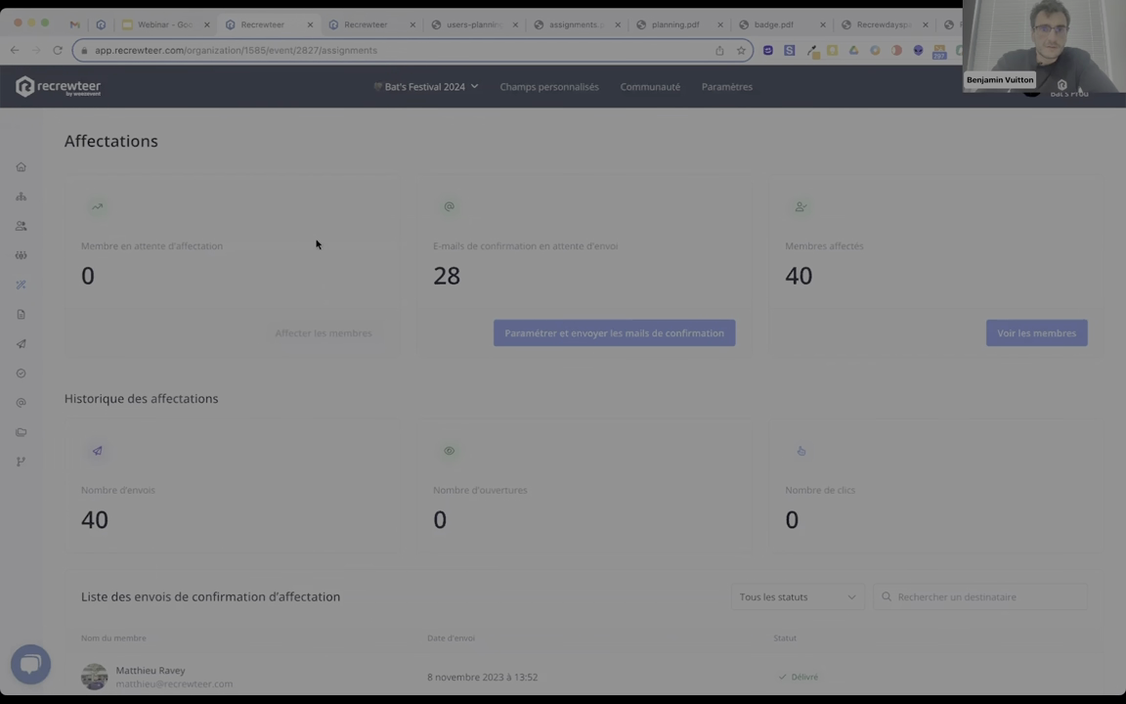
{"action": "left_click", "coordinate": [380, 32]}
Browse users-planning.pdf, the three-page assignments.pdf, then the member's planning.pdf for 21–23/06/2024.
{"action": "left_click", "coordinate": [458, 27]}
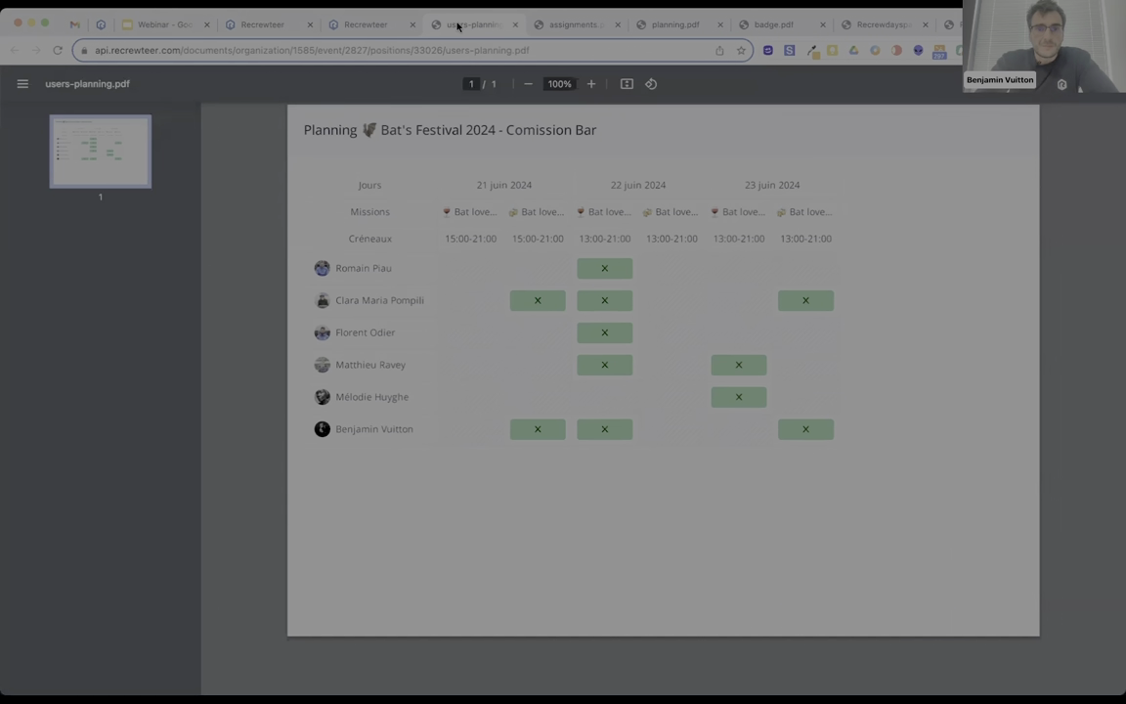
{"action": "left_click", "coordinate": [542, 29]}
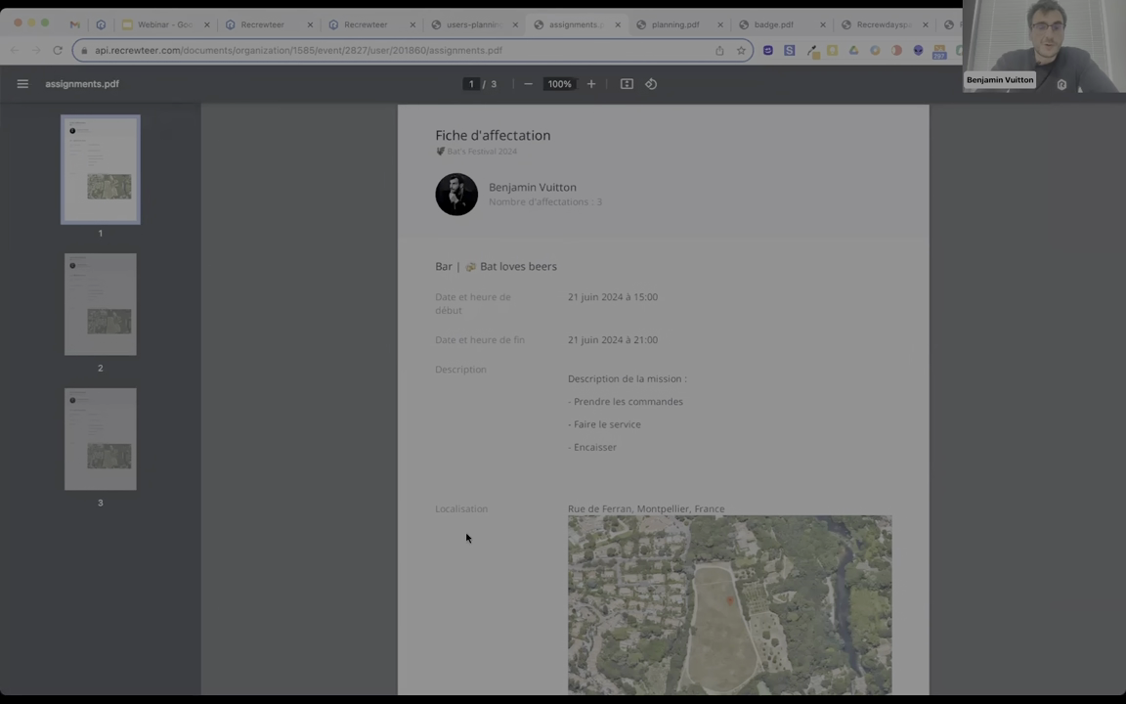
{"action": "scroll", "coordinate": [509, 492], "scroll_direction": "down", "scroll_amount": 8}
{"action": "scroll", "coordinate": [509, 493], "scroll_direction": "up", "scroll_amount": 2}
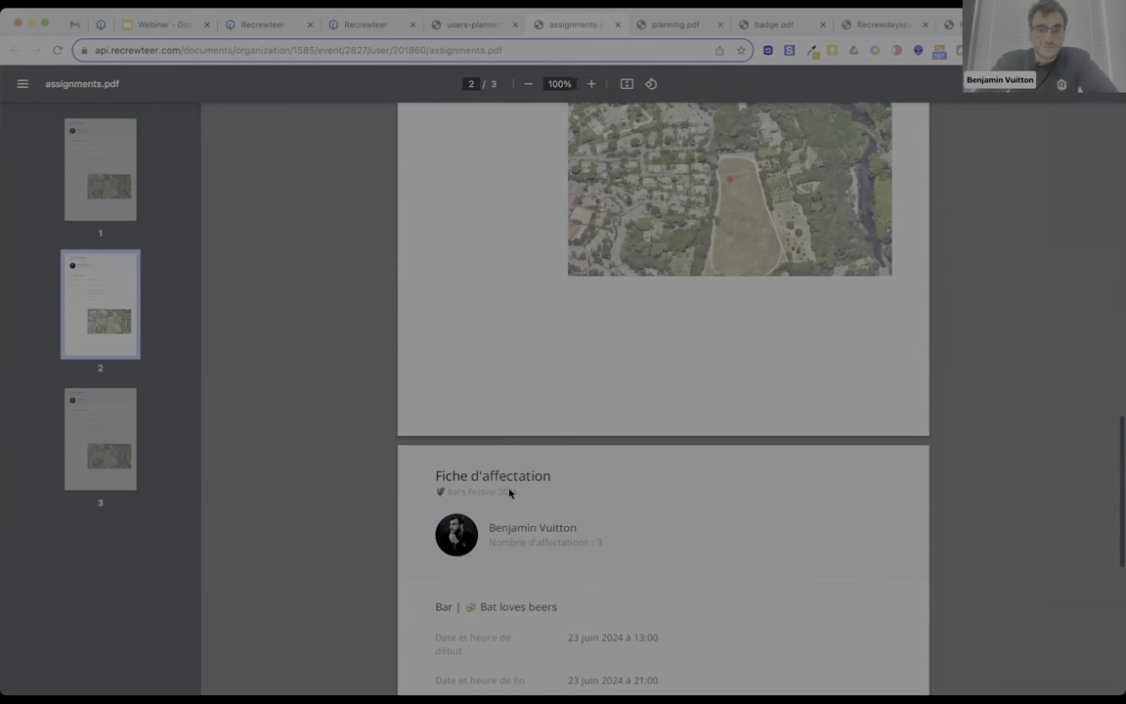
{"action": "left_click", "coordinate": [674, 22]}
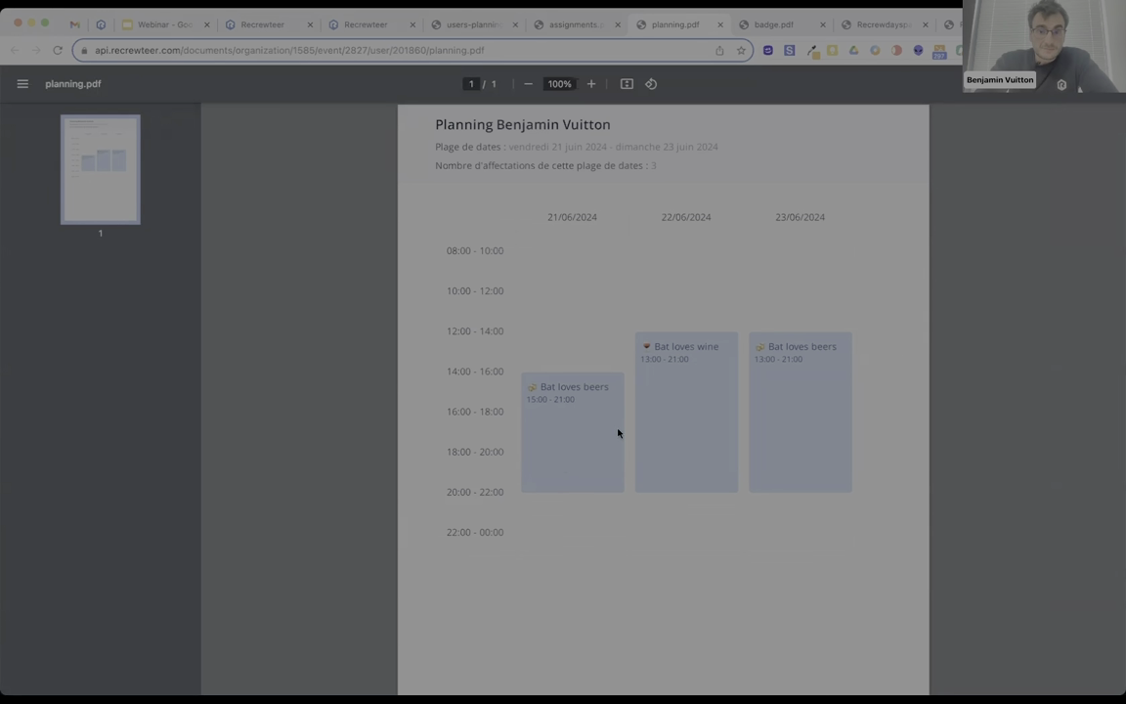
View the staff badge.pdf down to its second page listing three assignments and emergency contact.
{"action": "left_click", "coordinate": [769, 26]}
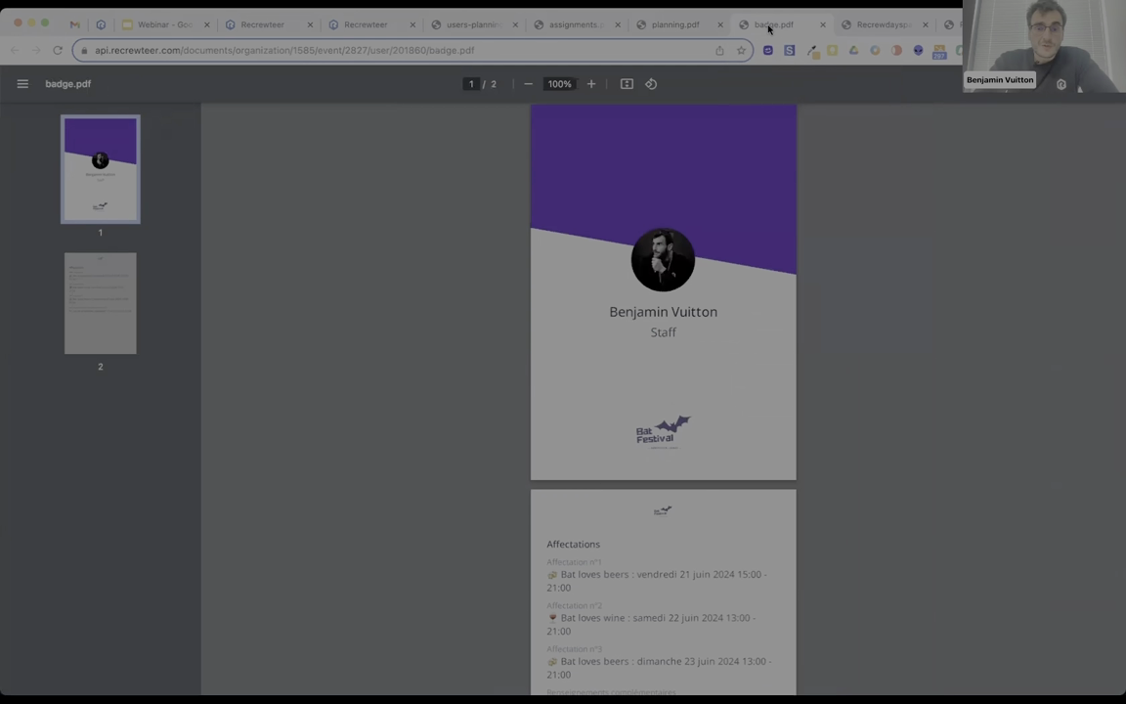
{"action": "scroll", "coordinate": [646, 348], "scroll_direction": "down", "scroll_amount": 3}
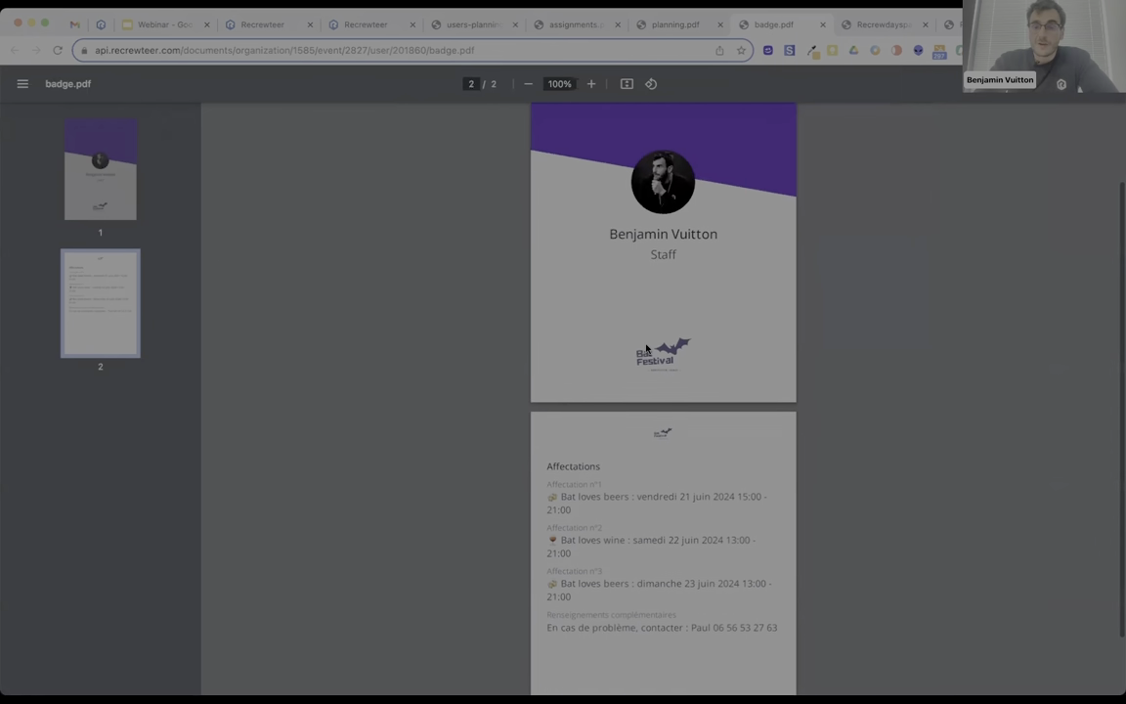
{"action": "scroll", "coordinate": [650, 337], "scroll_direction": "up", "scroll_amount": 3}
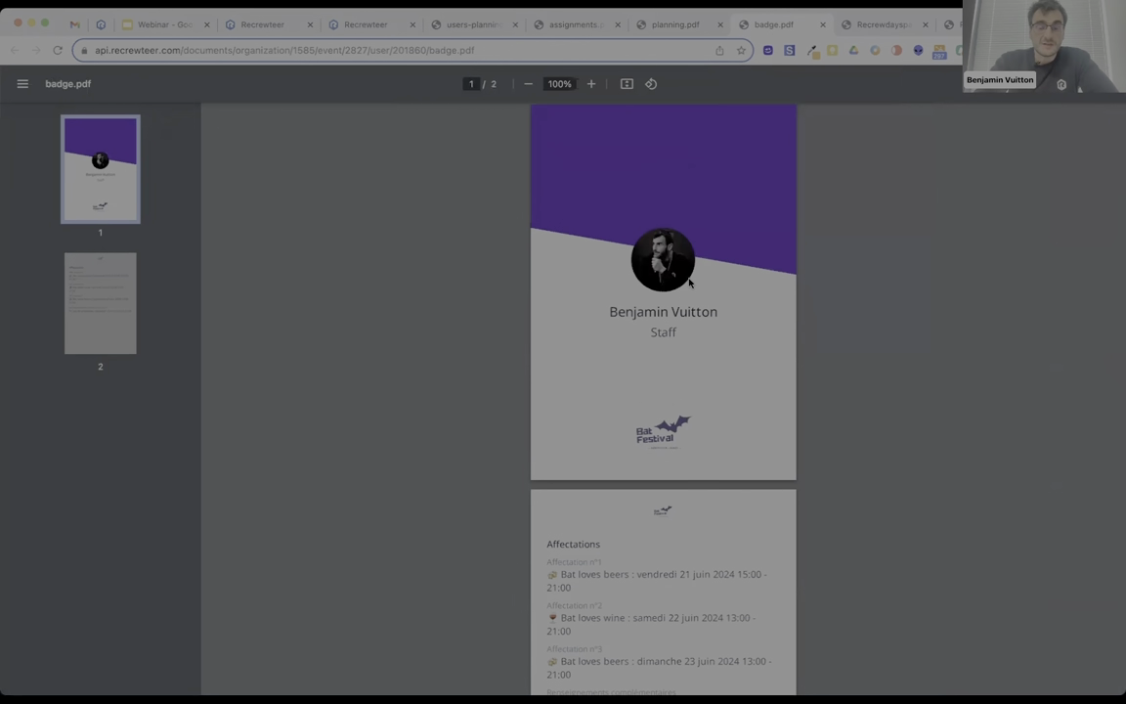
{"action": "scroll", "coordinate": [617, 492], "scroll_direction": "down", "scroll_amount": 3}
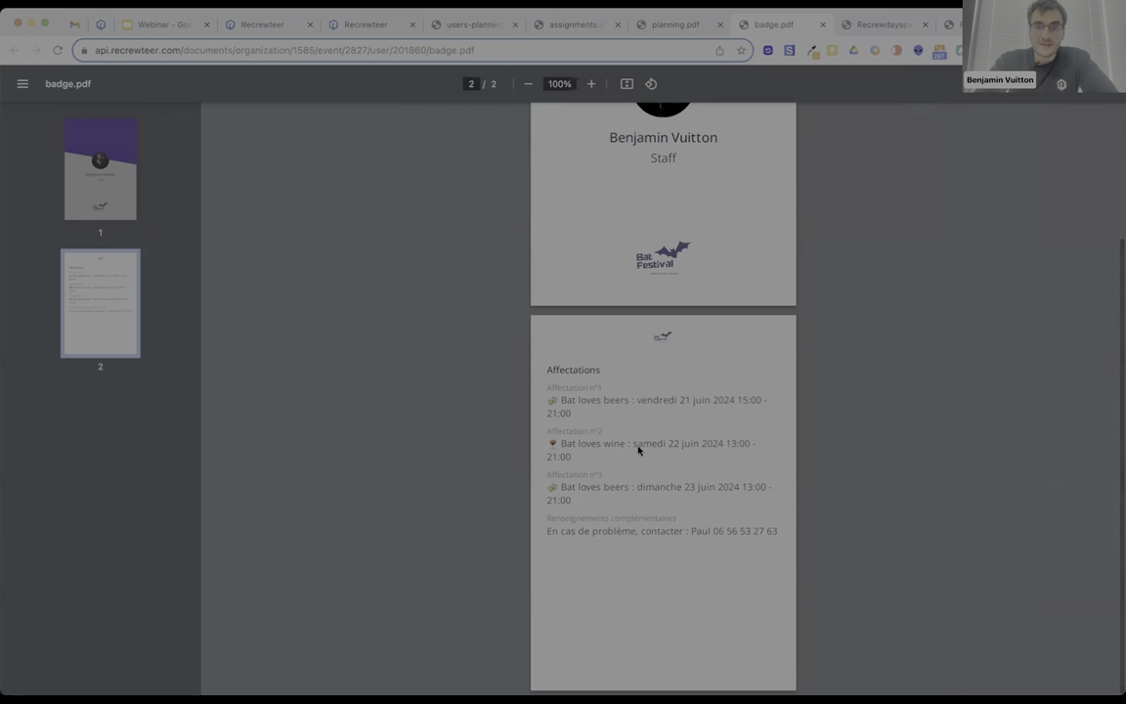
{"action": "left_click", "coordinate": [867, 21]}
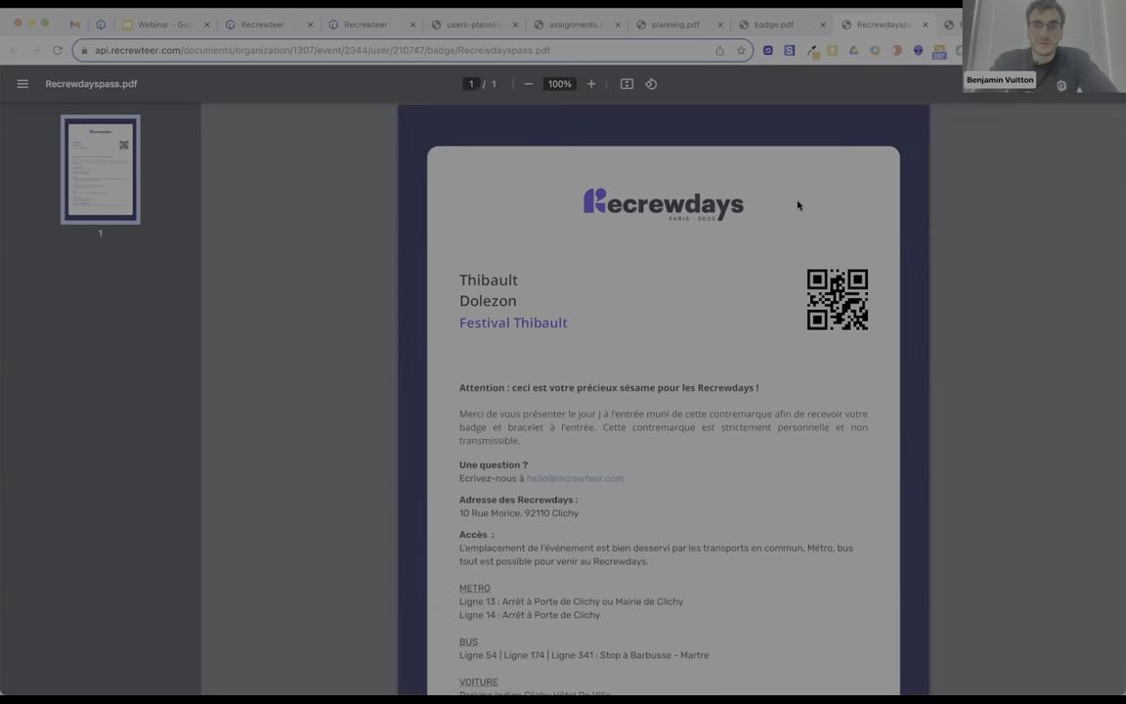
Flip from the Recrewdays pass to the Recrewdays.pdf badge example, then return to the Affectations overview.
{"action": "key", "text": "ctrl+Tab"}
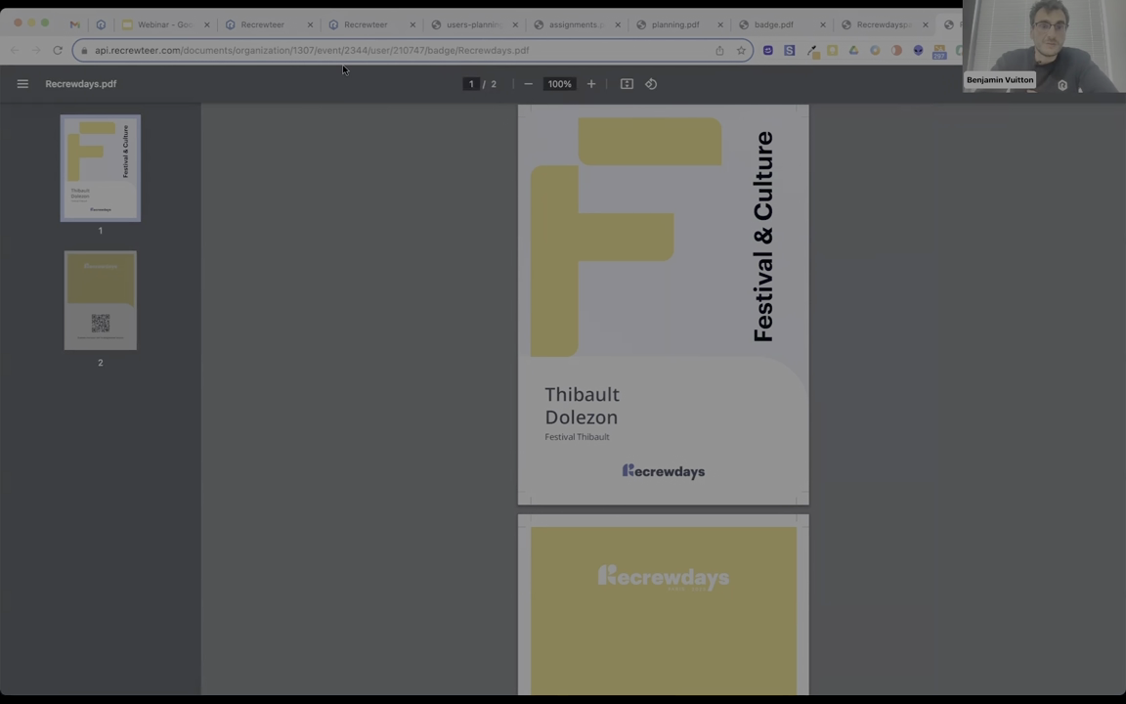
{"action": "left_click", "coordinate": [281, 29]}
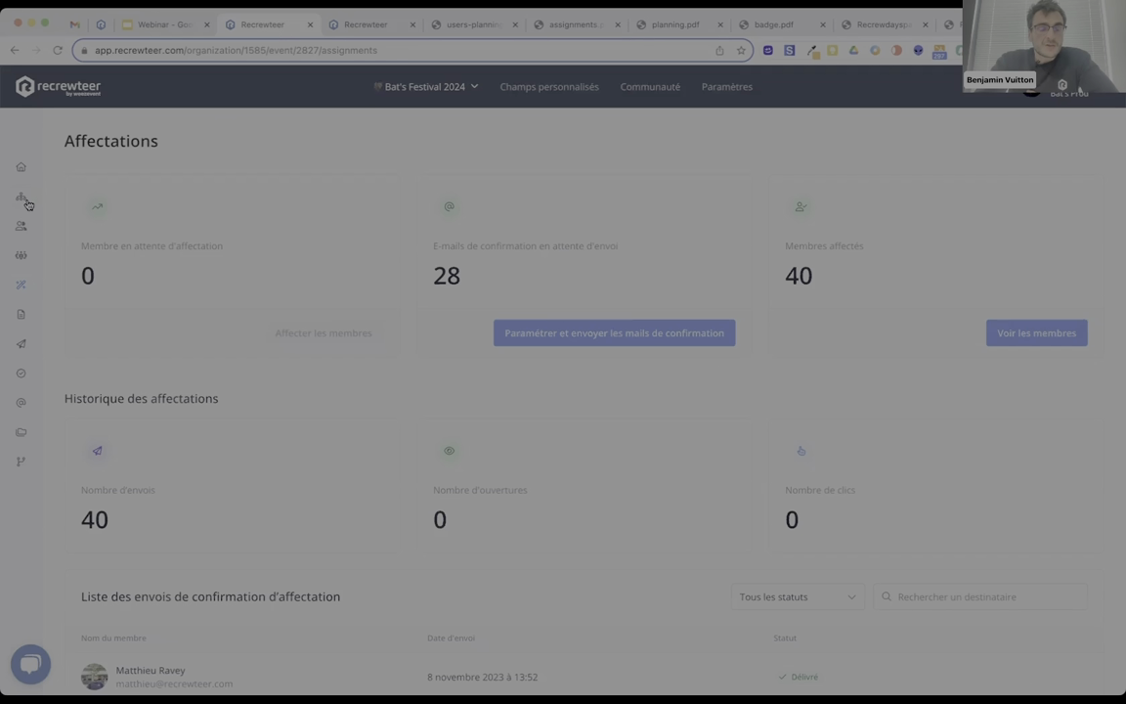
Show the Tous les membres list of 48 members and its 'Ajouter un membre' options.
{"action": "left_click", "coordinate": [19, 229]}
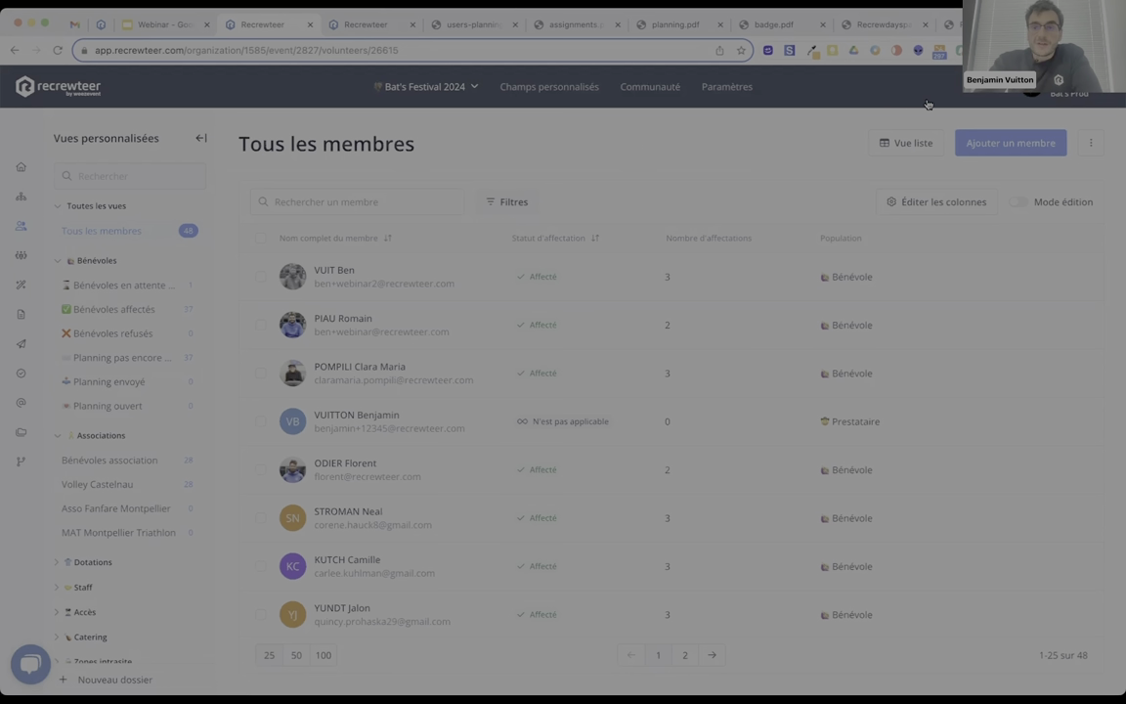
{"action": "left_click", "coordinate": [977, 142]}
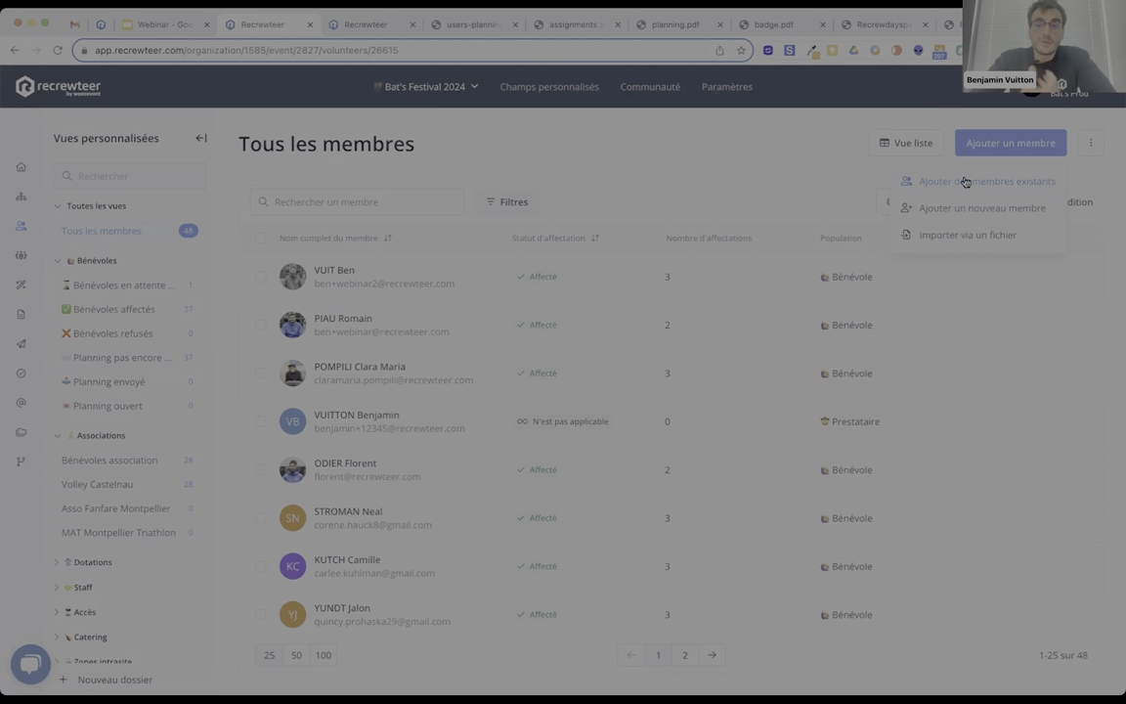
Add the first listed existing organisation member via 'Ajouter des membres existants'.
{"action": "left_click", "coordinate": [963, 180]}
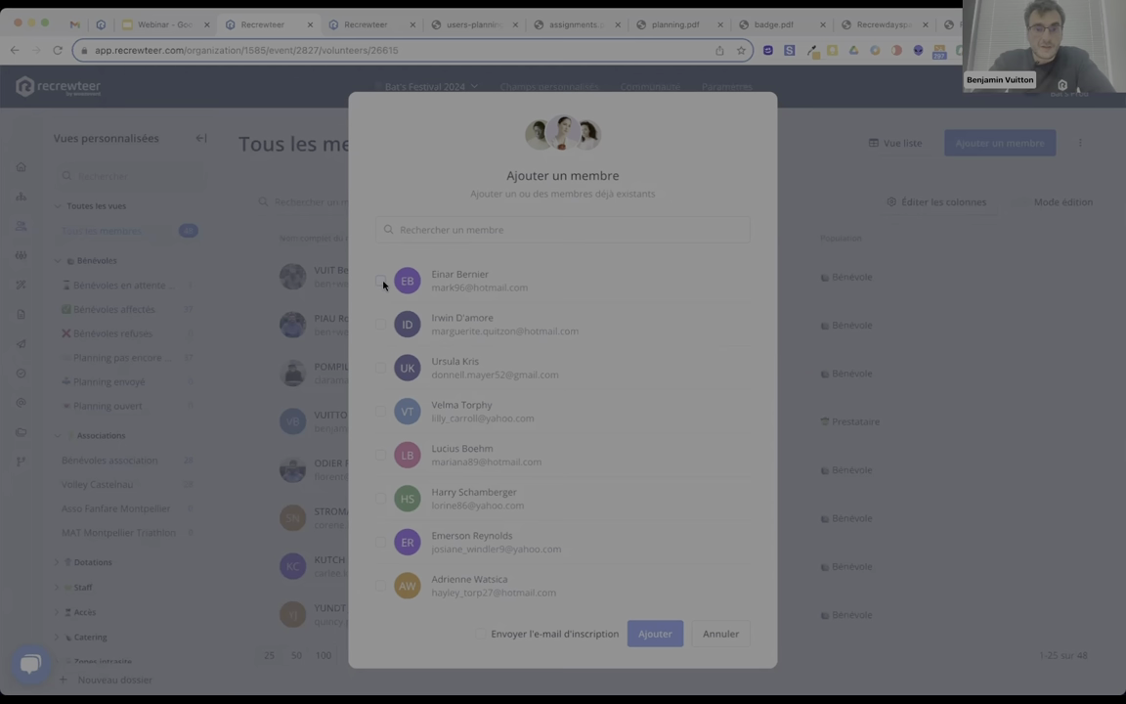
{"action": "left_click", "coordinate": [379, 281]}
{"action": "left_click", "coordinate": [647, 636]}
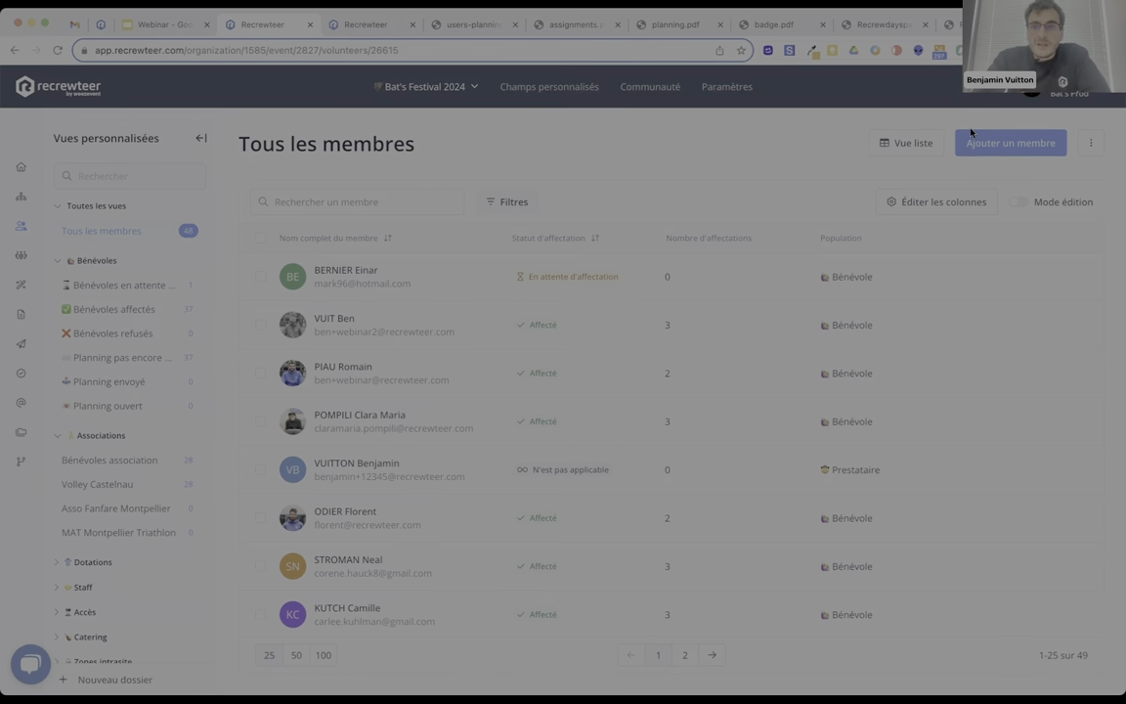
{"action": "left_click", "coordinate": [984, 145]}
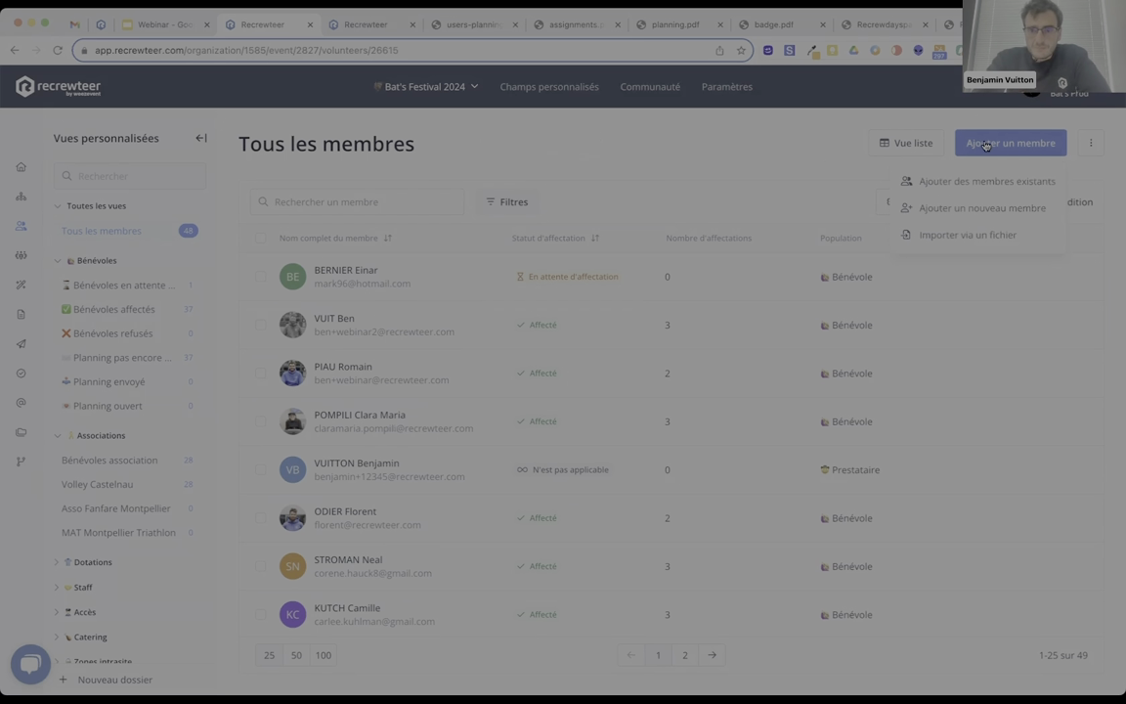
Start importing bdd demo.csv, adding one member per row even with duplicate e-mails.
{"action": "left_click", "coordinate": [940, 237]}
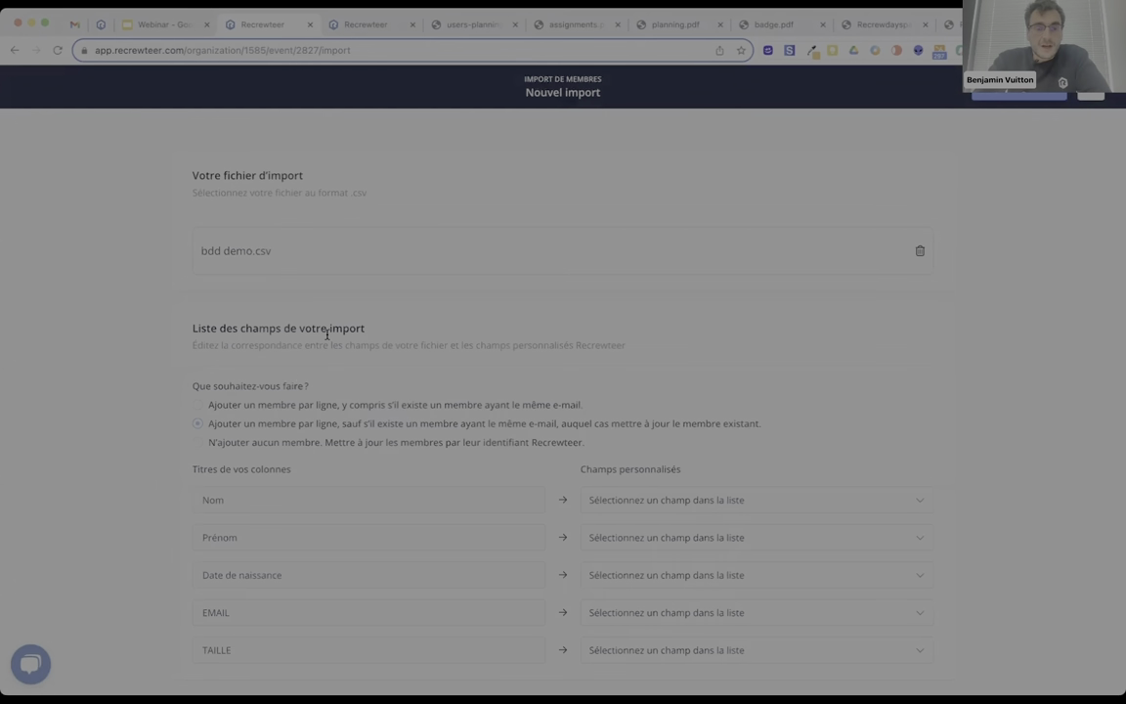
{"action": "scroll", "coordinate": [327, 334], "scroll_direction": "down", "scroll_amount": 2}
{"action": "left_click", "coordinate": [337, 302]}
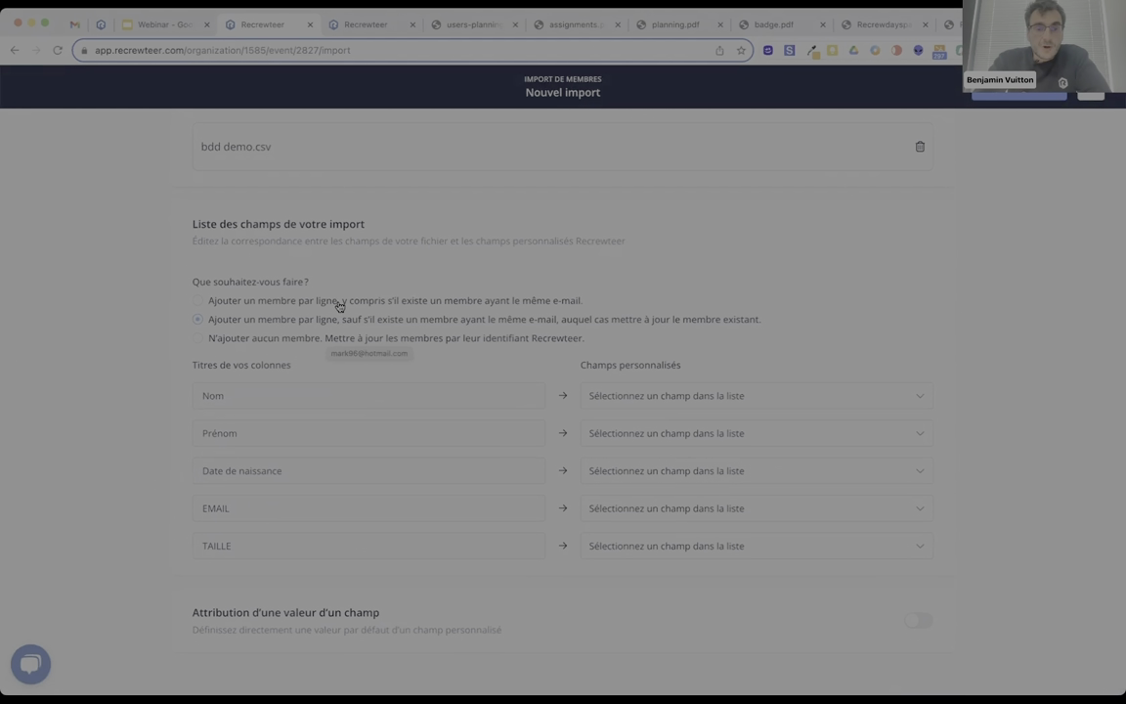
Map the CSV columns to Nom, Prénom and Date de naissance.
{"action": "left_click", "coordinate": [631, 397]}
{"action": "left_click", "coordinate": [611, 470]}
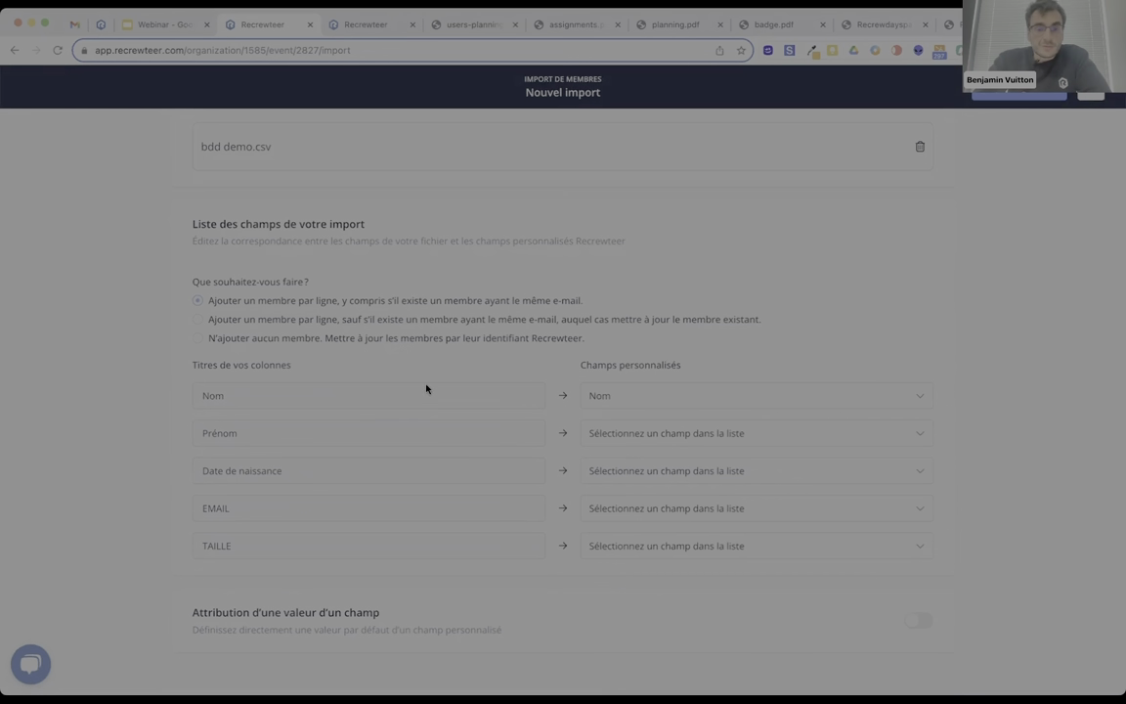
{"action": "left_click", "coordinate": [594, 433]}
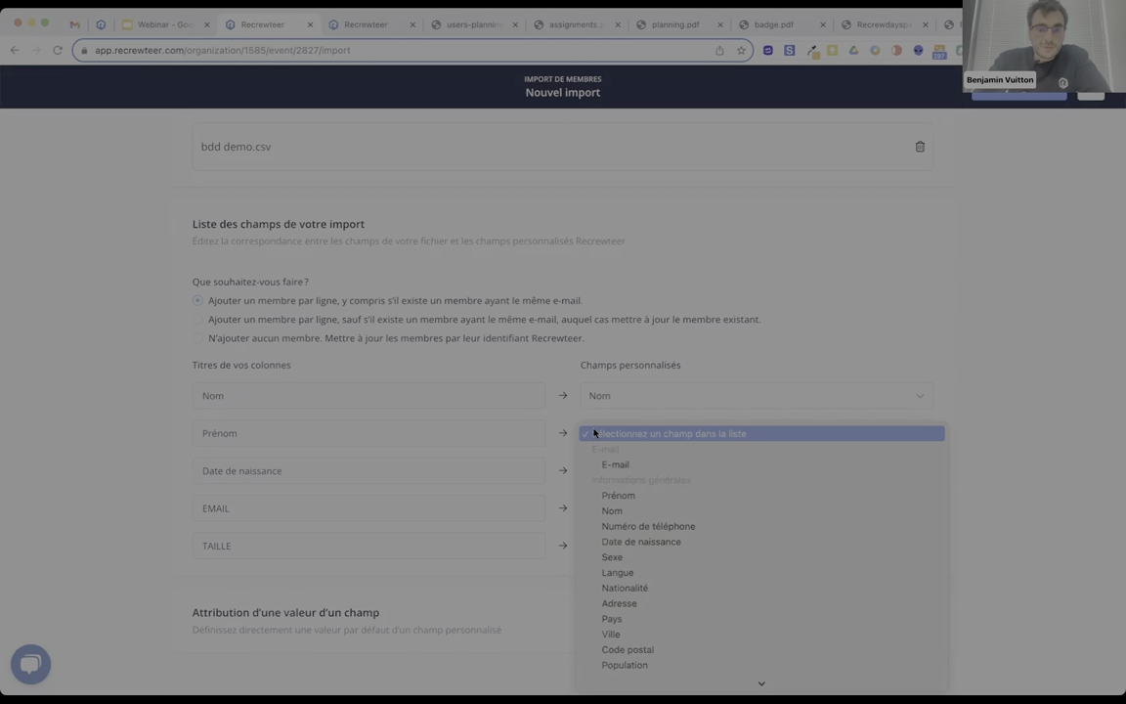
{"action": "left_click", "coordinate": [610, 494]}
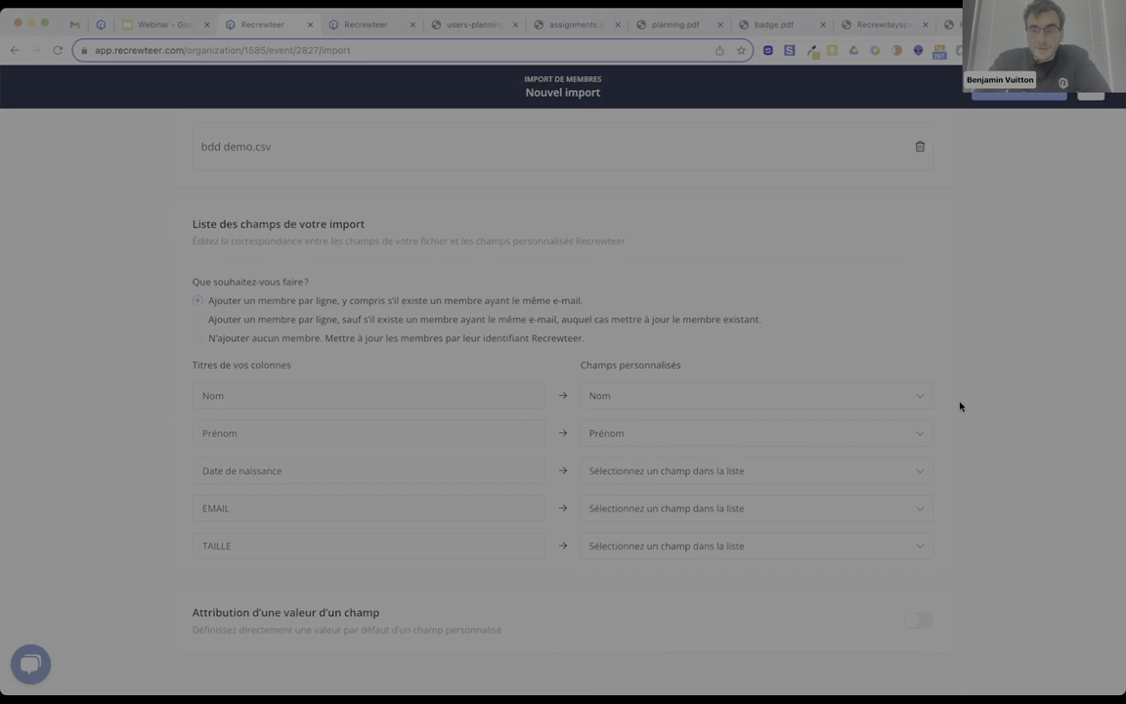
{"action": "left_click", "coordinate": [666, 471]}
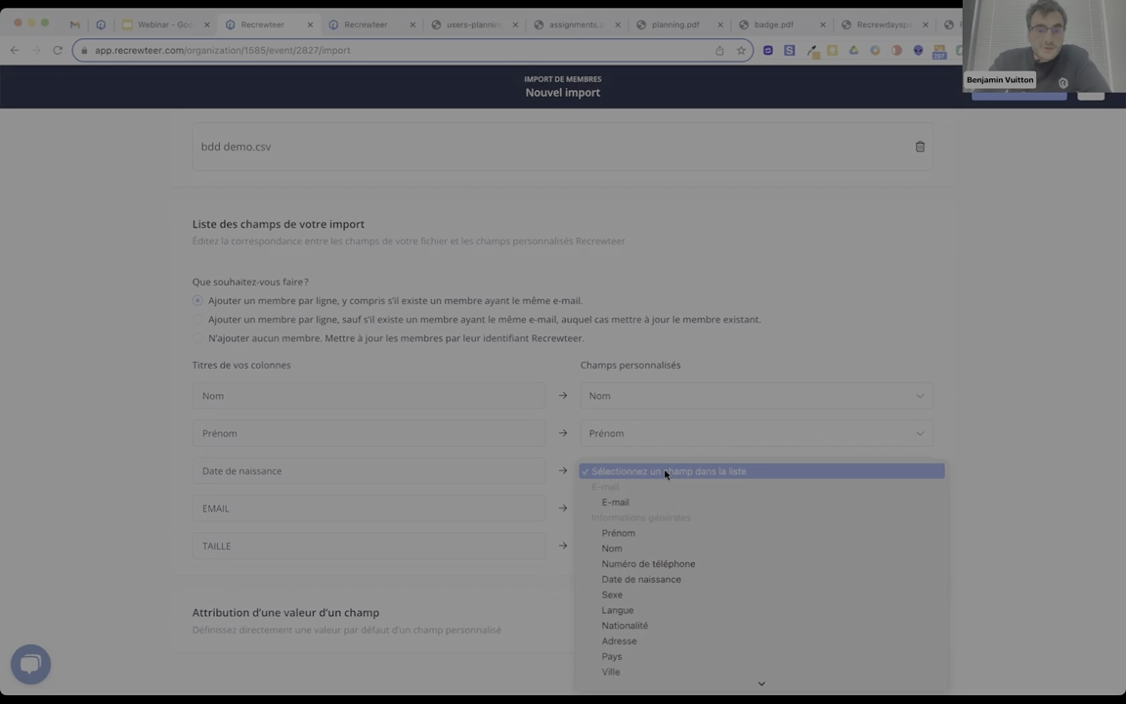
{"action": "left_click", "coordinate": [625, 581]}
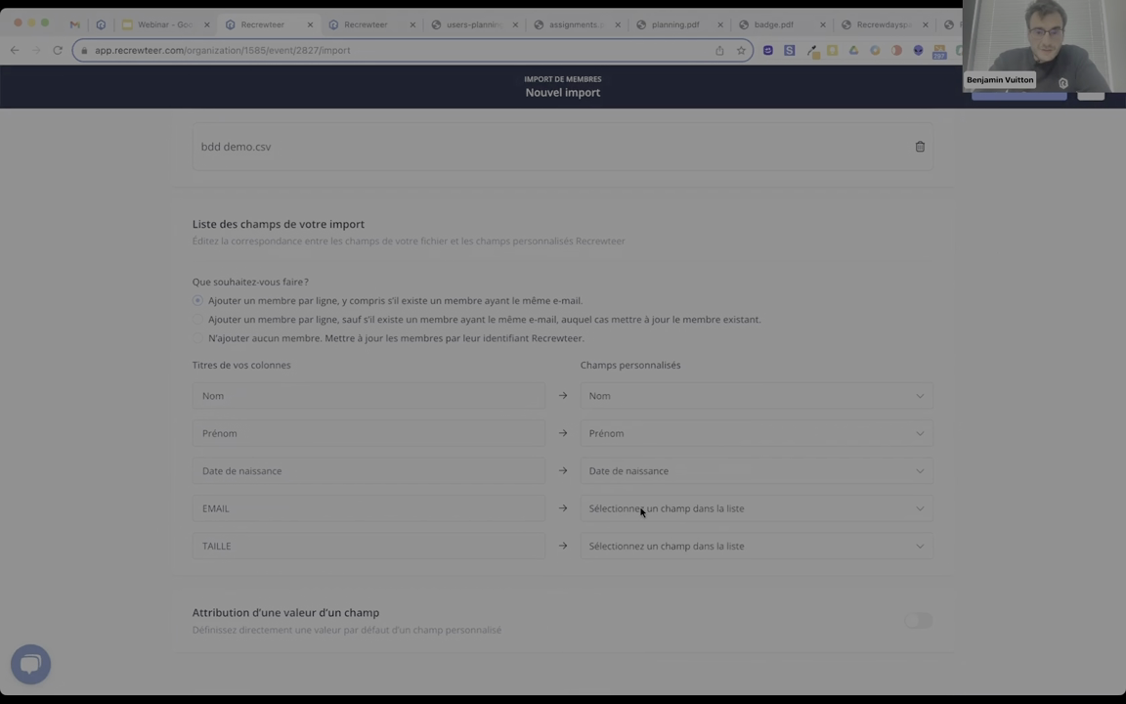
Map EMAIL to E-mail and TAILLE to Taille de t-shirt, and enable default-value attribution.
{"action": "left_click", "coordinate": [641, 509]}
{"action": "left_click", "coordinate": [628, 540]}
{"action": "left_click", "coordinate": [640, 544]}
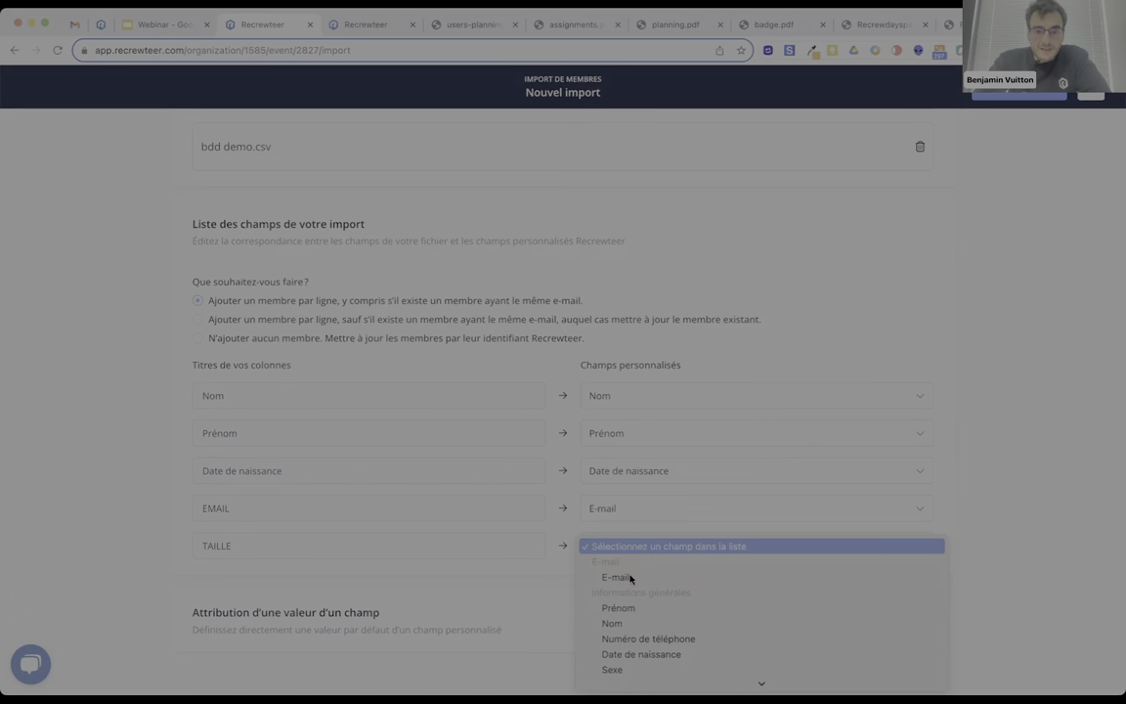
{"action": "scroll", "coordinate": [611, 601], "scroll_direction": "down", "scroll_amount": 3}
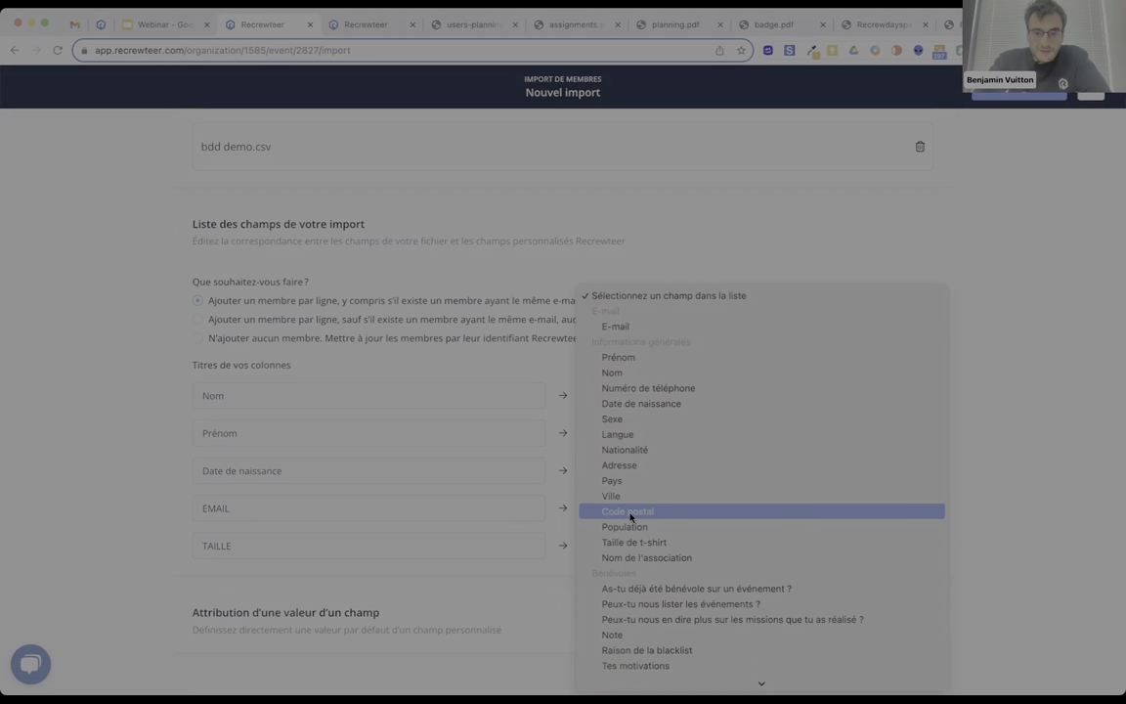
{"action": "left_click", "coordinate": [630, 543]}
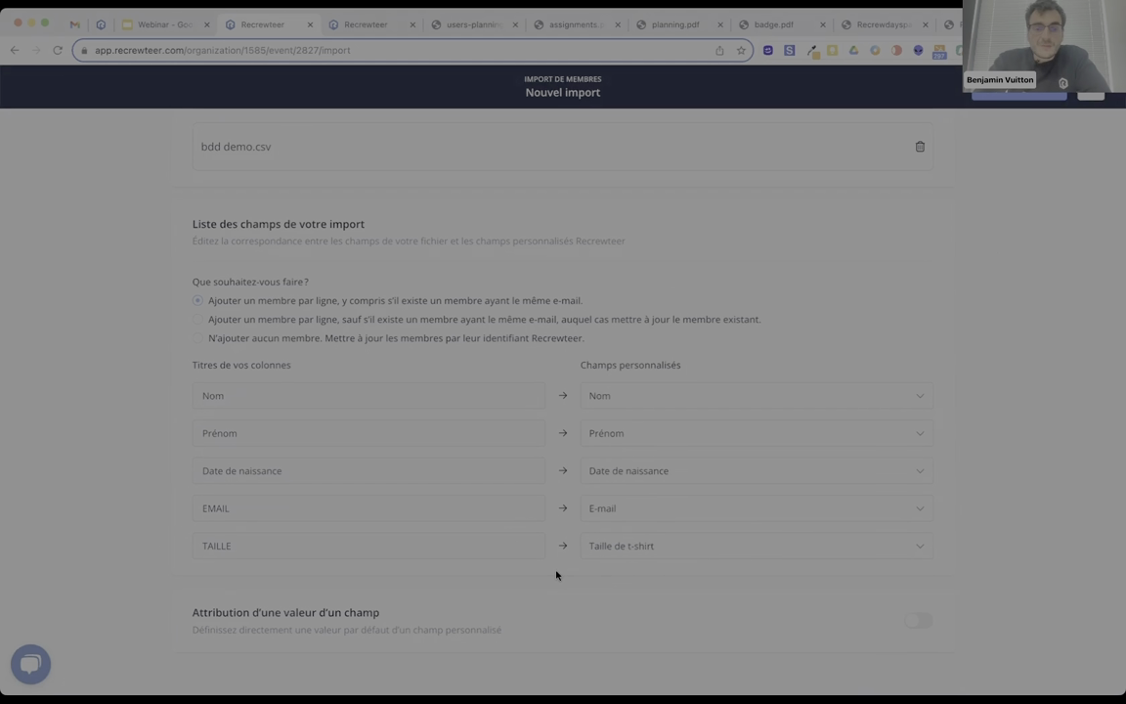
{"action": "left_click", "coordinate": [917, 620]}
{"action": "scroll", "coordinate": [475, 578], "scroll_direction": "down", "scroll_amount": 1}
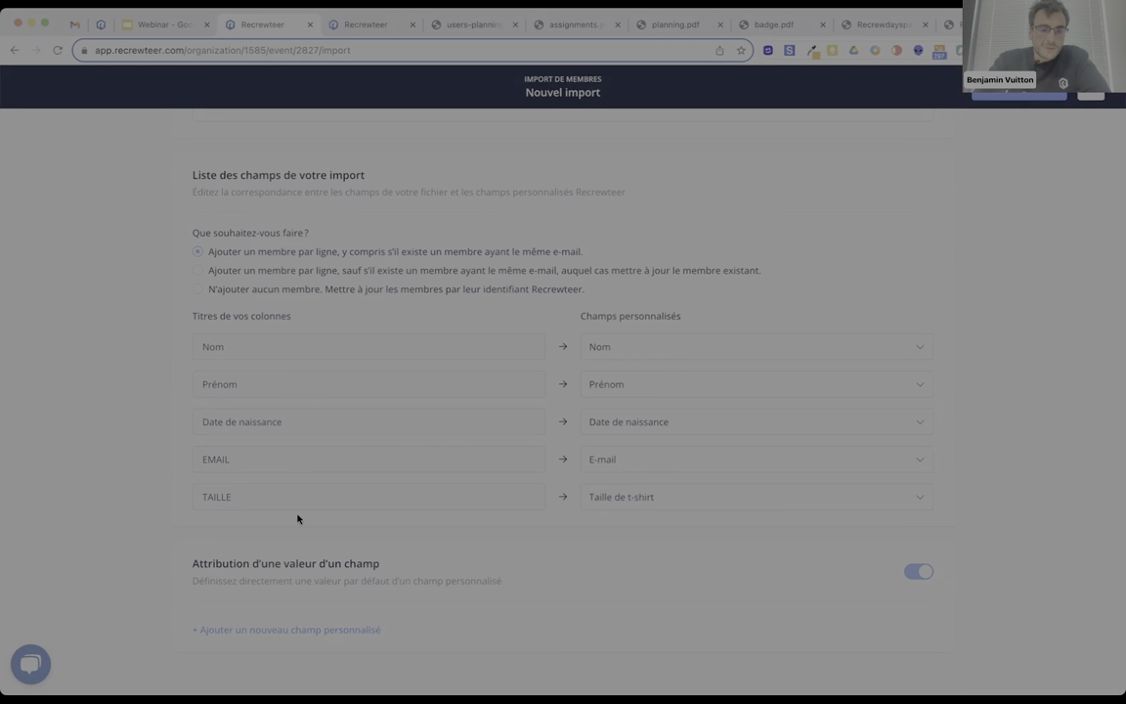
Add a default-value rule setting Nom de l'association to Montpellier Triathlon (MAT).
{"action": "left_click", "coordinate": [252, 630]}
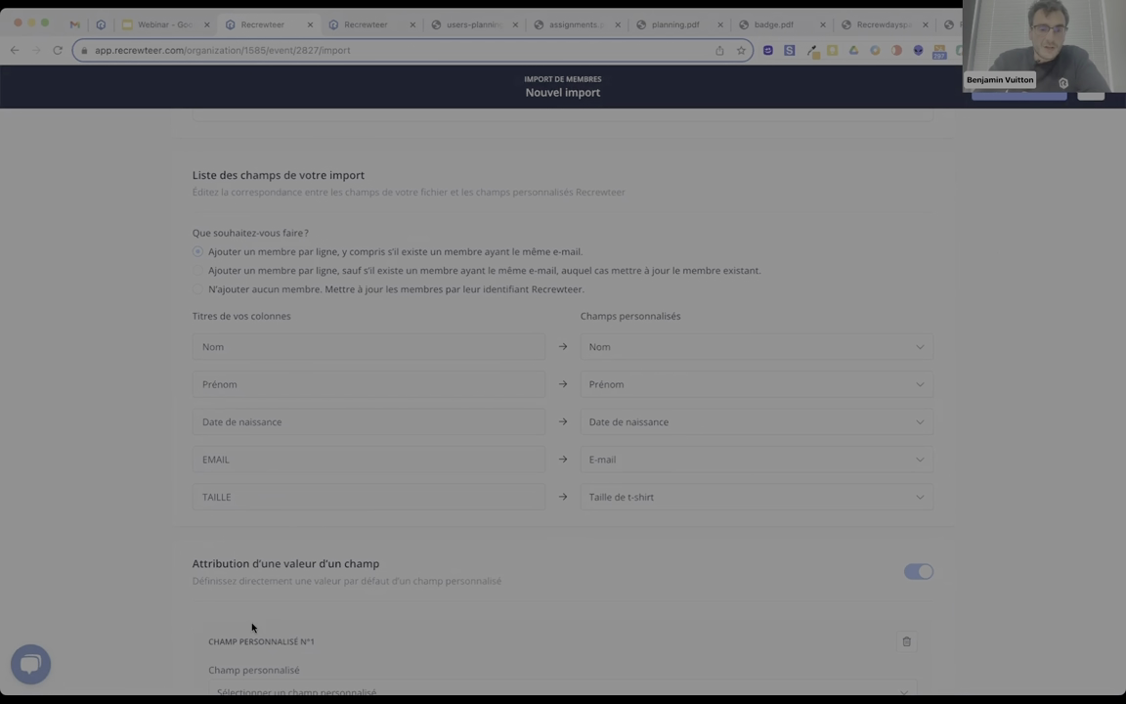
{"action": "scroll", "coordinate": [273, 602], "scroll_direction": "down", "scroll_amount": 2}
{"action": "left_click", "coordinate": [283, 584]}
{"action": "type", "text": "ass"}
{"action": "left_click", "coordinate": [282, 541]}
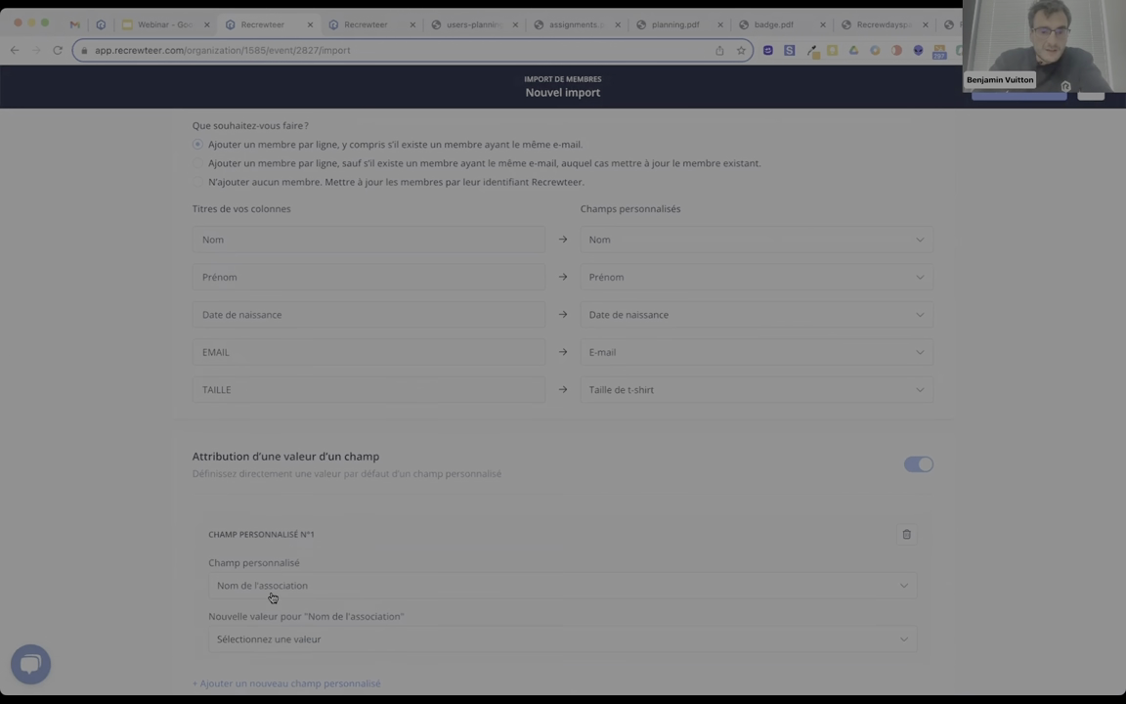
{"action": "scroll", "coordinate": [272, 597], "scroll_direction": "down", "scroll_amount": 1}
{"action": "left_click", "coordinate": [272, 589]}
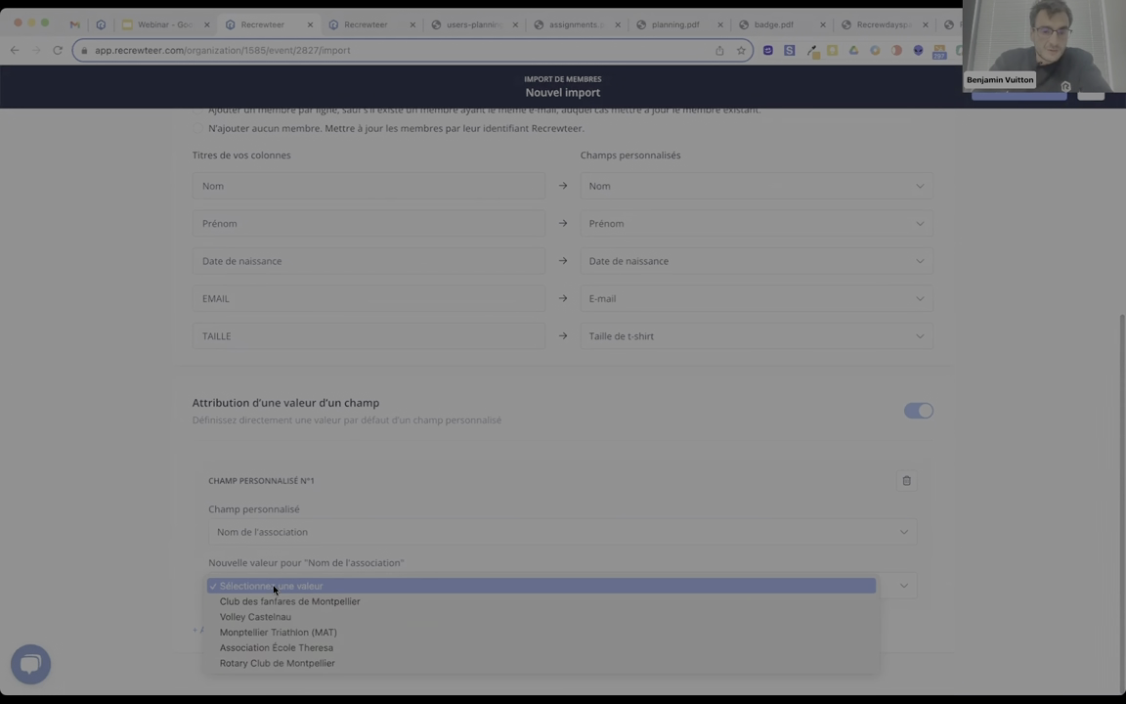
{"action": "left_click", "coordinate": [257, 634]}
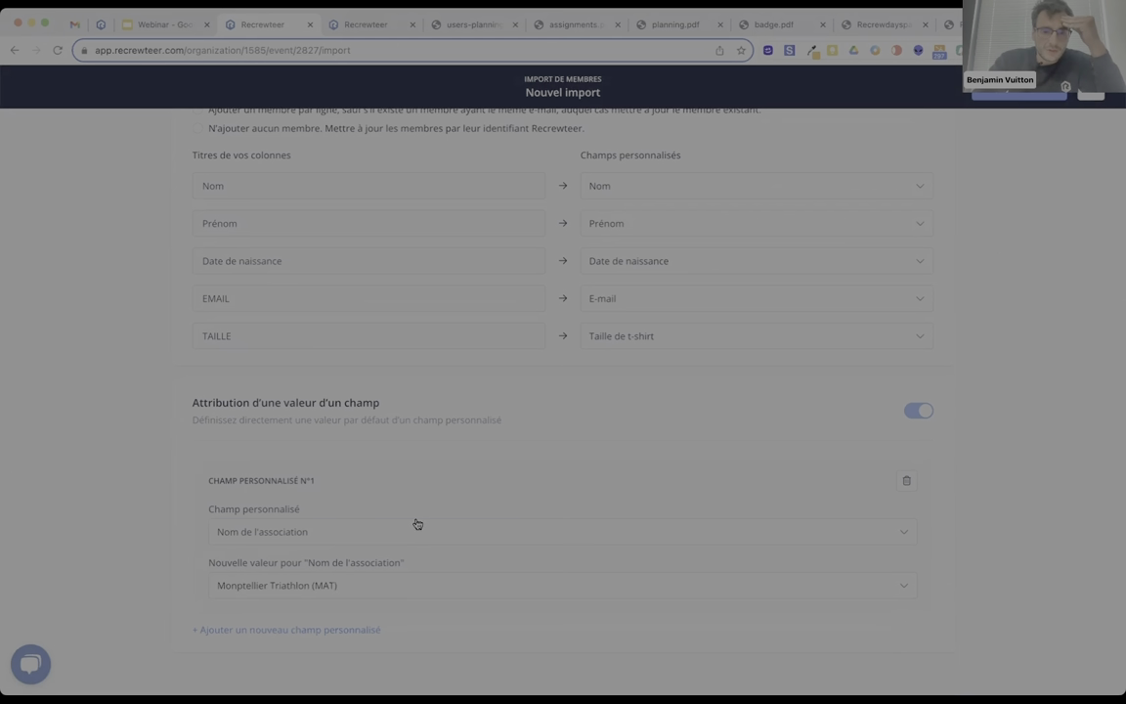
Add a second default-value rule setting Population to Bénévole.
{"action": "left_click", "coordinate": [302, 628]}
{"action": "scroll", "coordinate": [302, 602], "scroll_direction": "down", "scroll_amount": 2}
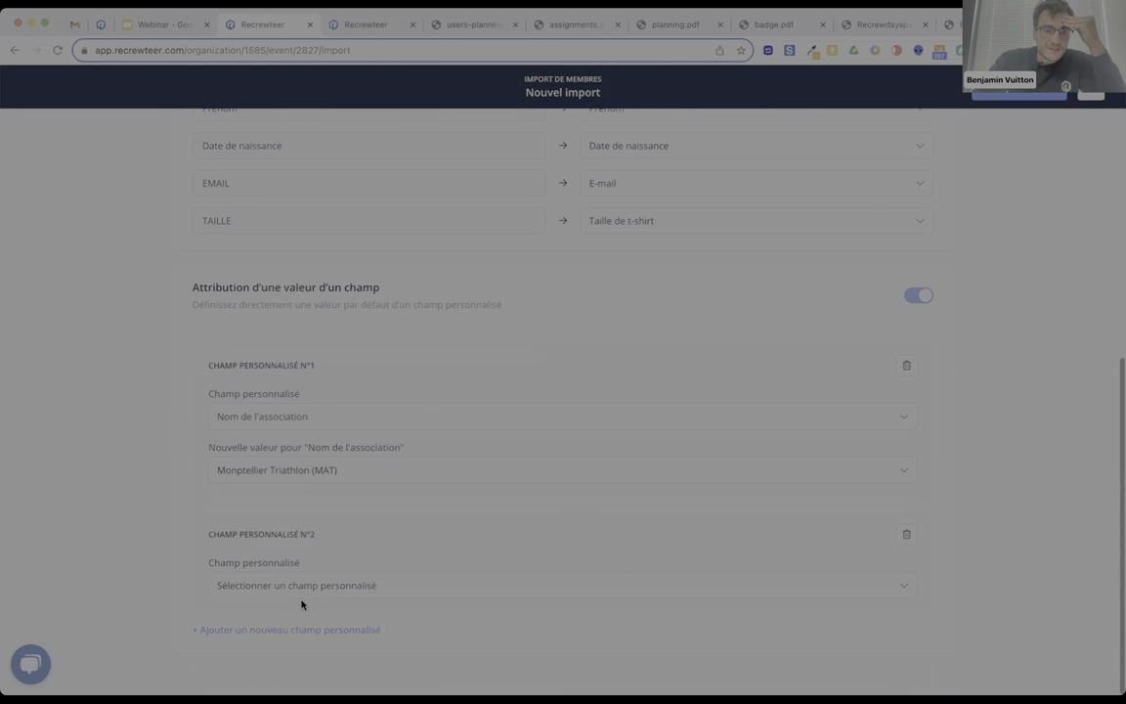
{"action": "left_click", "coordinate": [308, 587]}
{"action": "type", "text": "pop"}
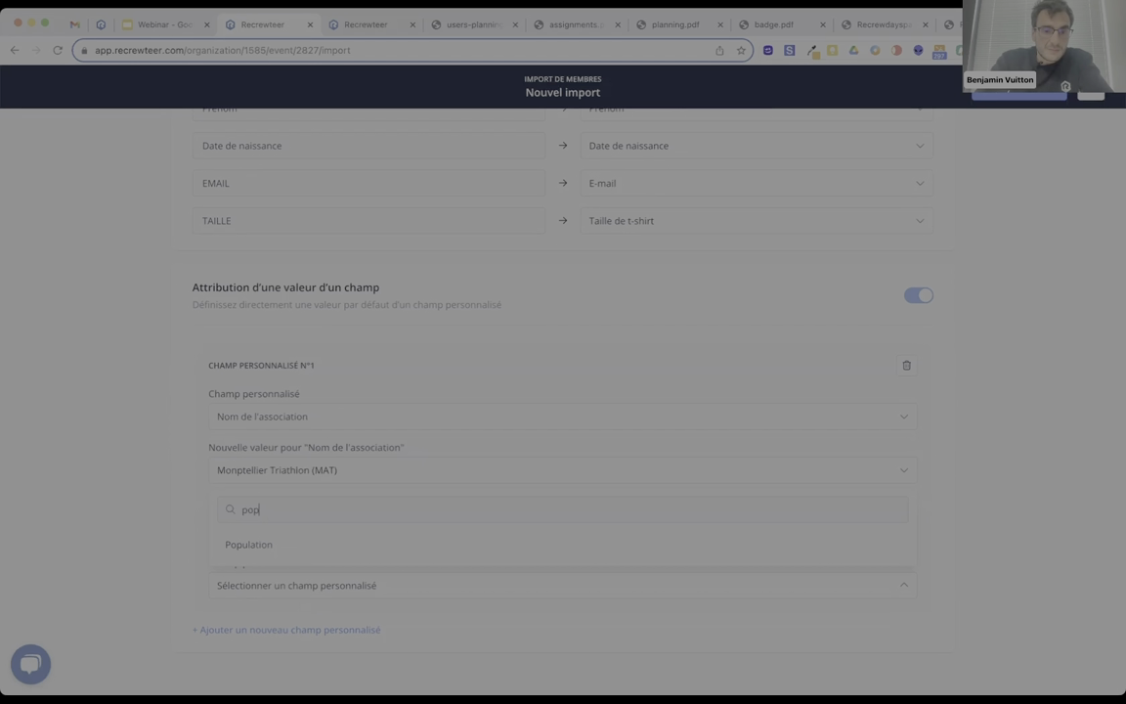
{"action": "left_click", "coordinate": [339, 547]}
{"action": "left_click", "coordinate": [300, 635]}
{"action": "left_click", "coordinate": [293, 653]}
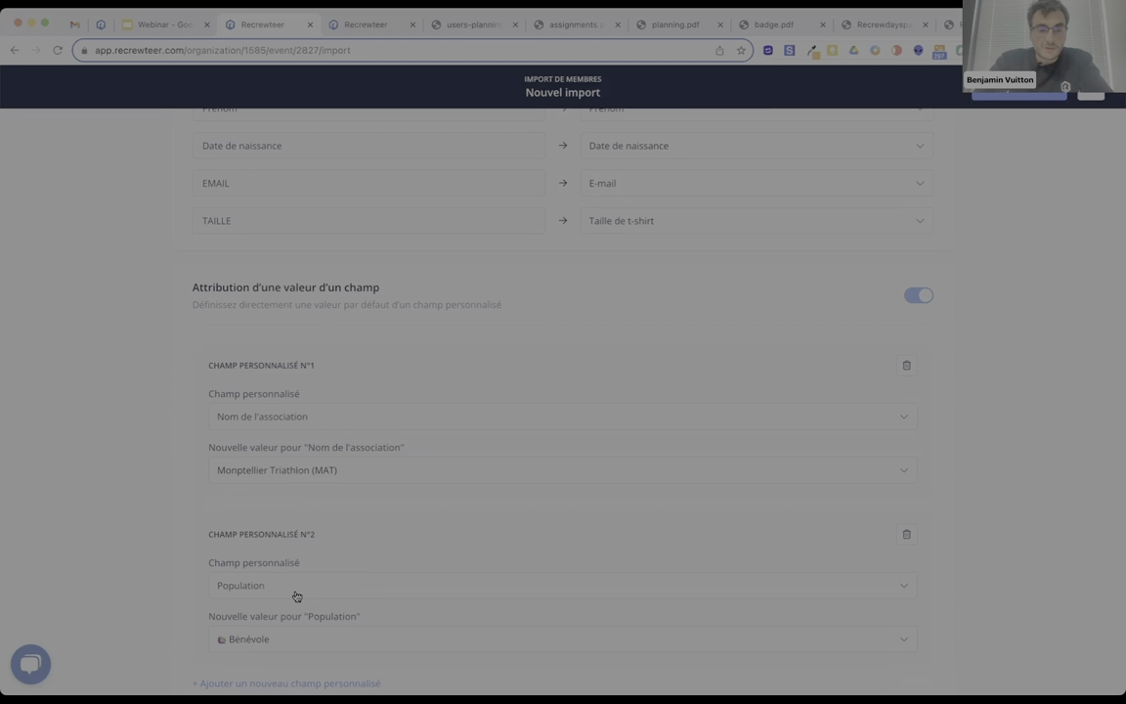
{"action": "scroll", "coordinate": [296, 594], "scroll_direction": "down", "scroll_amount": 1}
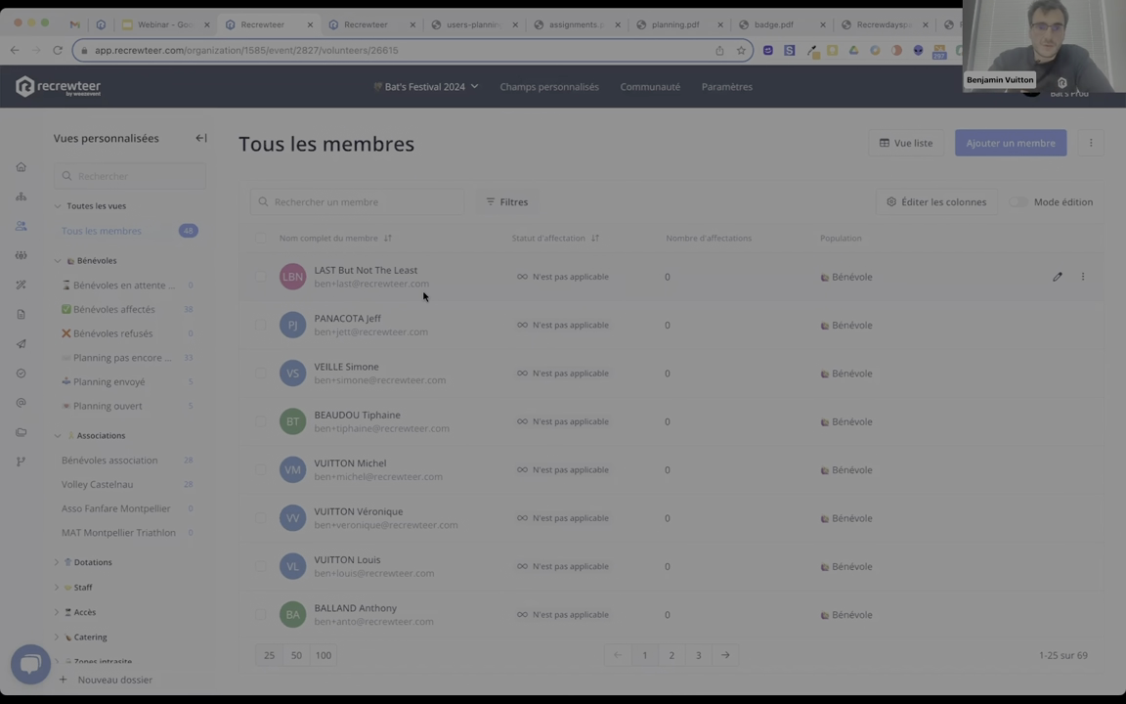
Open the MAT Montpellier Triathlon sidebar view and tick select-all for its 20 Bénévole members.
{"action": "scroll", "coordinate": [432, 302], "scroll_direction": "down", "scroll_amount": 3}
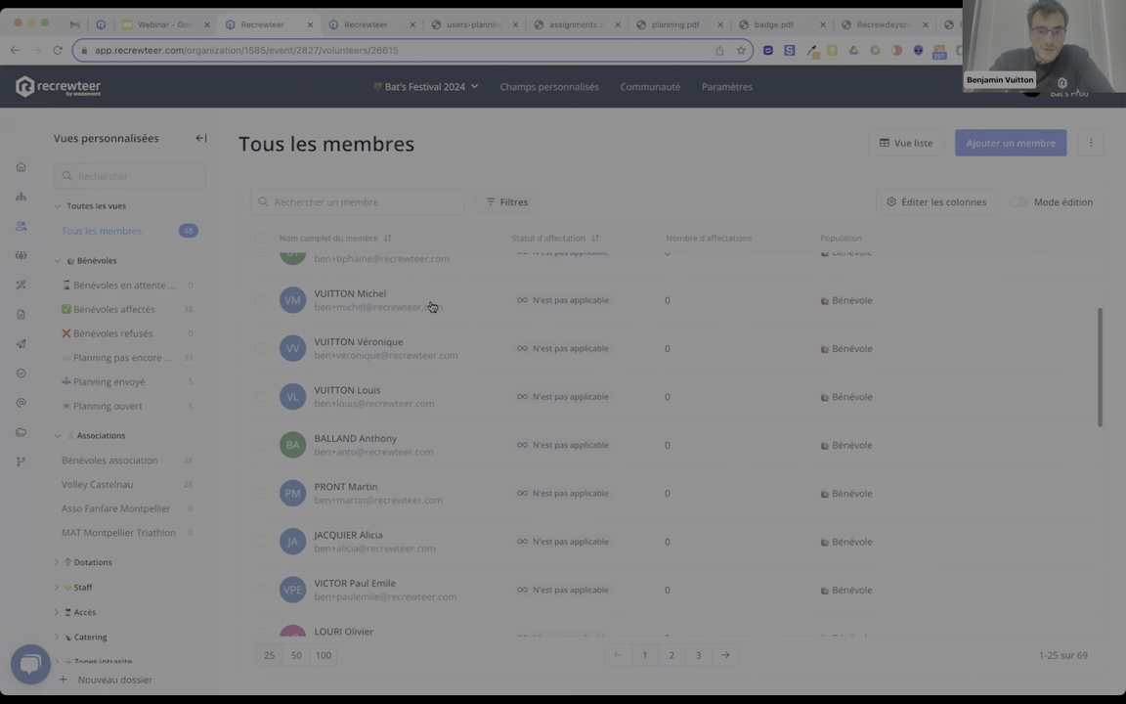
{"action": "left_click", "coordinate": [122, 532]}
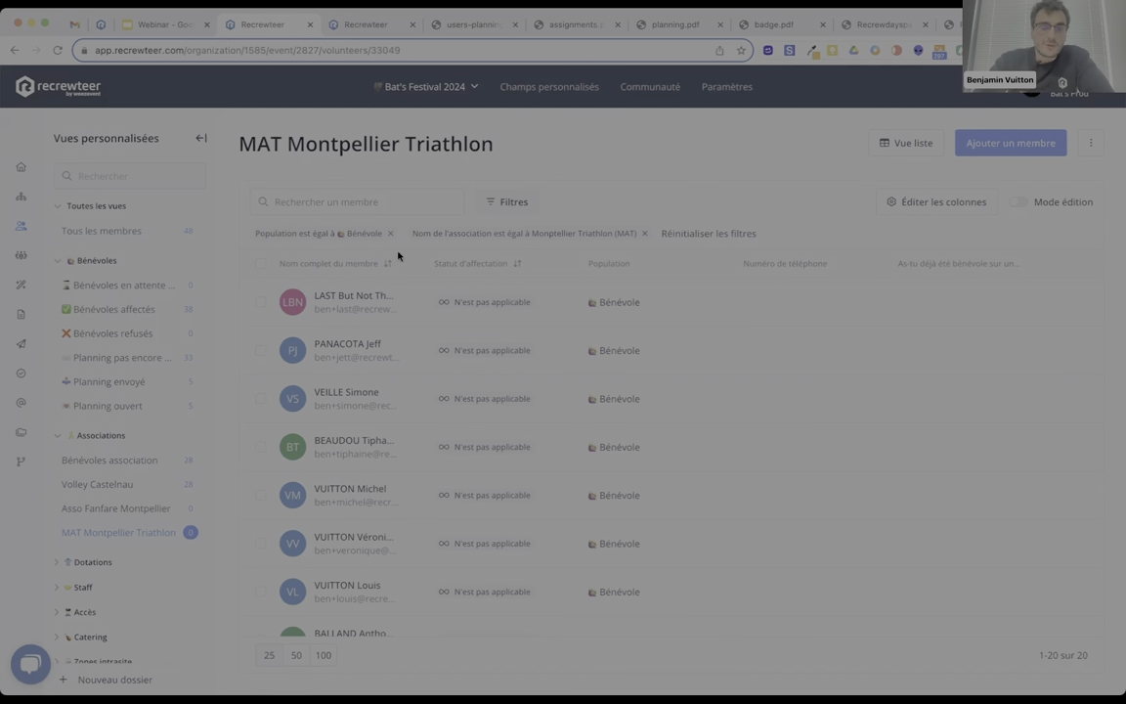
{"action": "scroll", "coordinate": [449, 367], "scroll_direction": "down", "scroll_amount": 7}
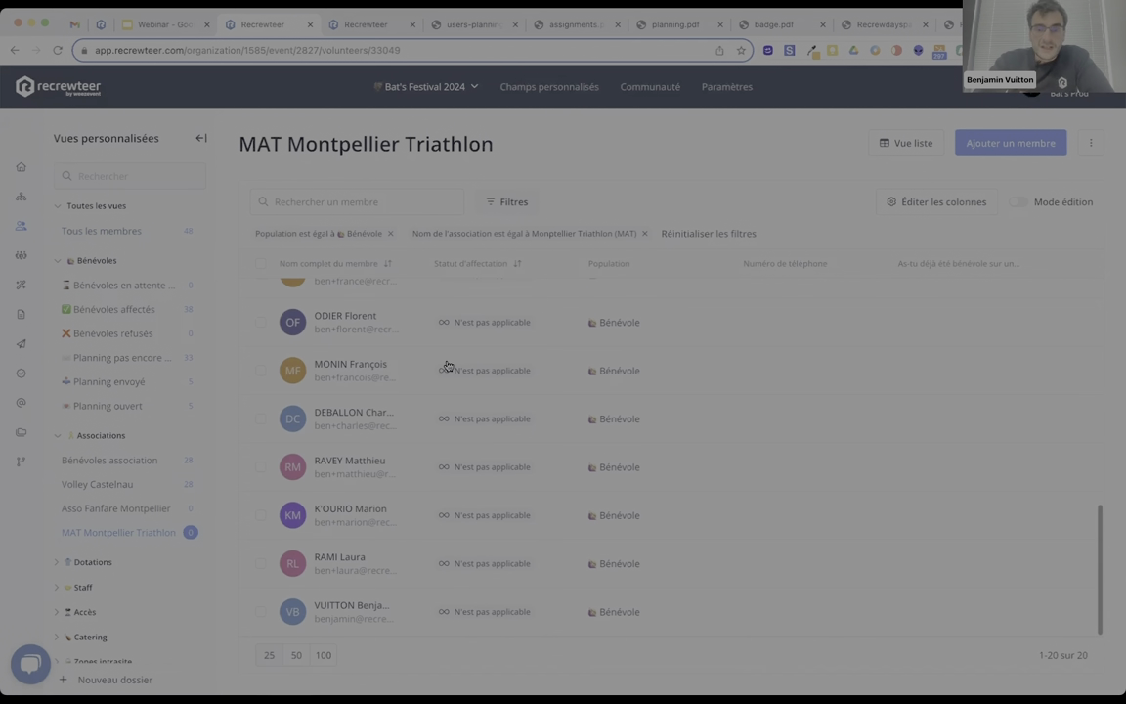
{"action": "scroll", "coordinate": [448, 366], "scroll_direction": "up", "scroll_amount": 6}
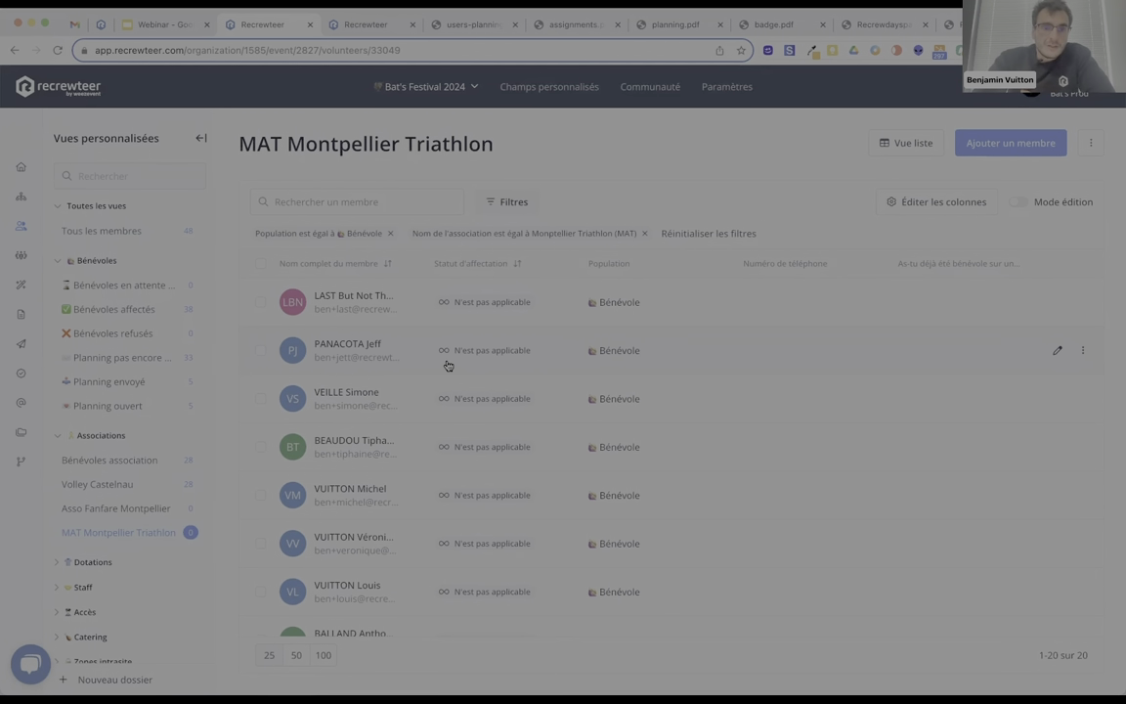
{"action": "left_click", "coordinate": [258, 265]}
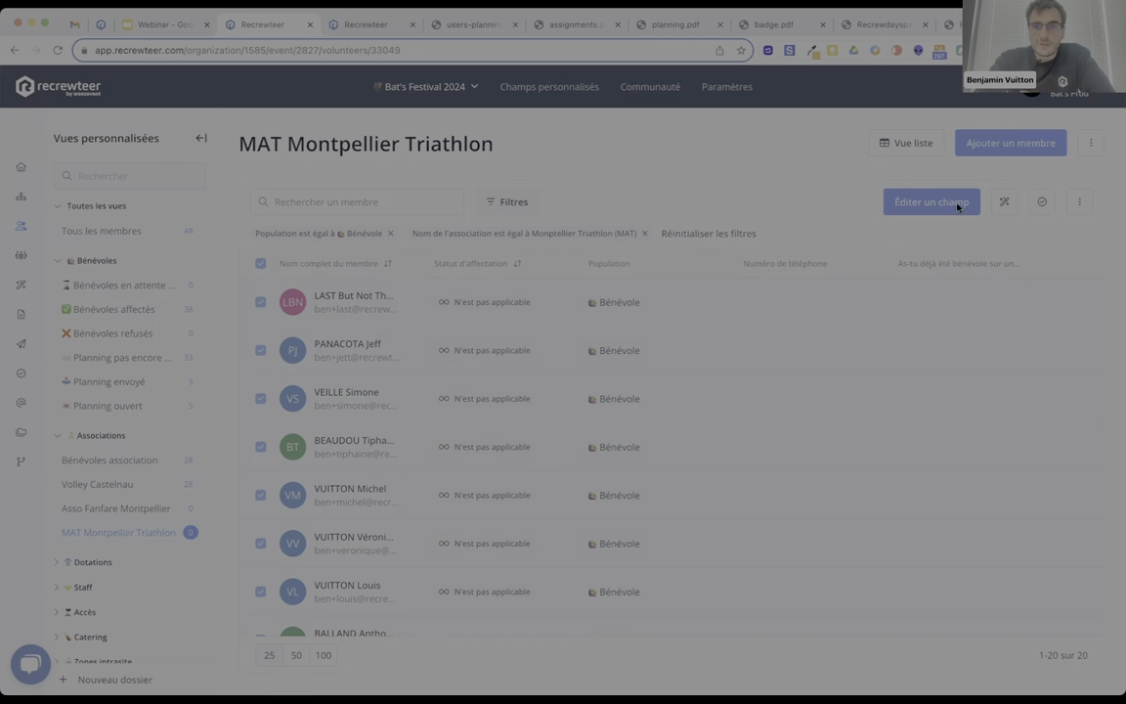
Bulk-assign the 20 listed members to Nettoyage du site on Friday, Saturday and Sunday, keeping existing assignments.
{"action": "left_click", "coordinate": [1005, 203]}
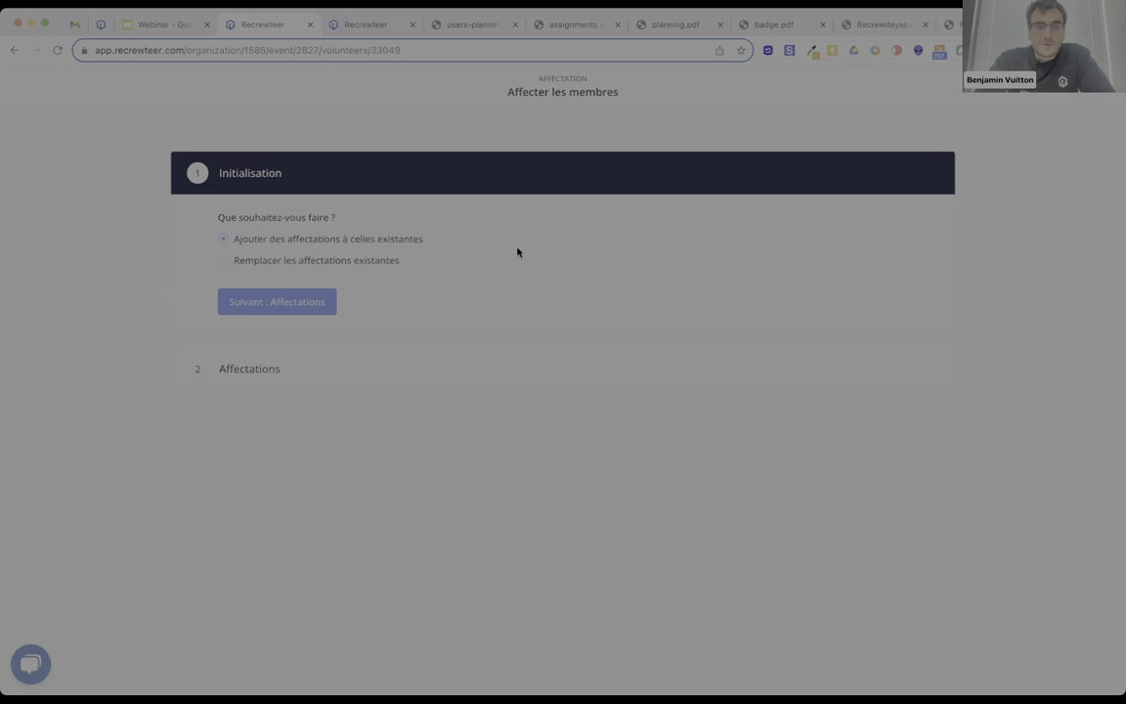
{"action": "left_click", "coordinate": [293, 305]}
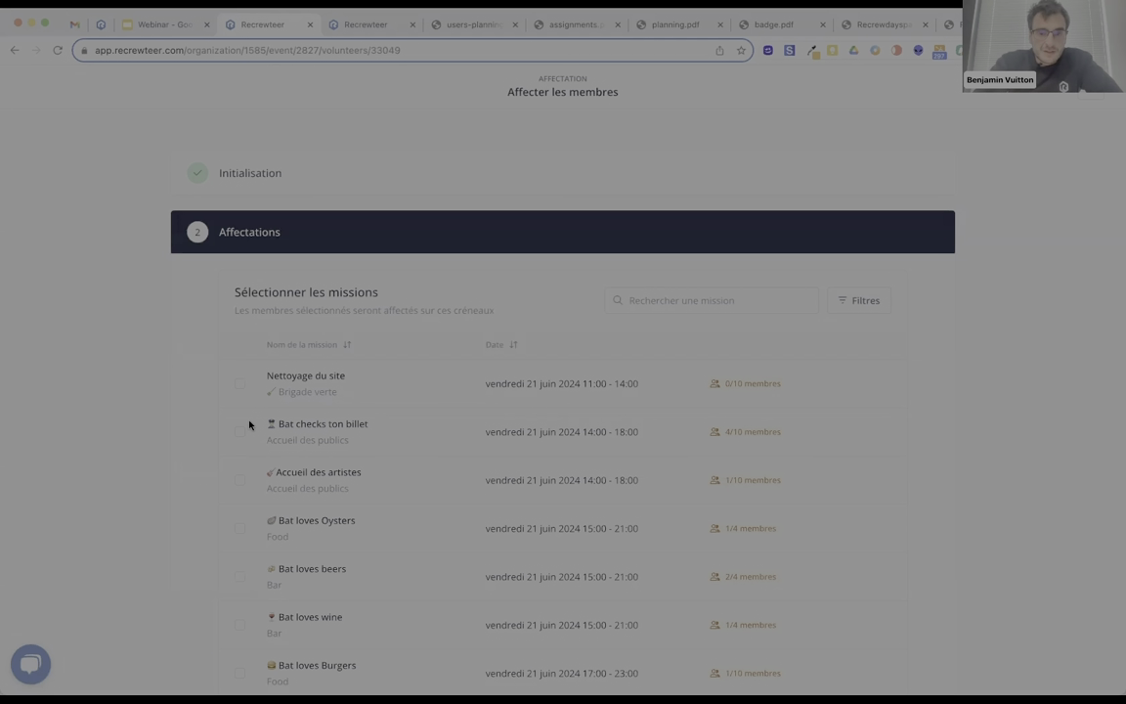
{"action": "scroll", "coordinate": [249, 410], "scroll_direction": "down", "scroll_amount": 1}
{"action": "left_click", "coordinate": [239, 321]}
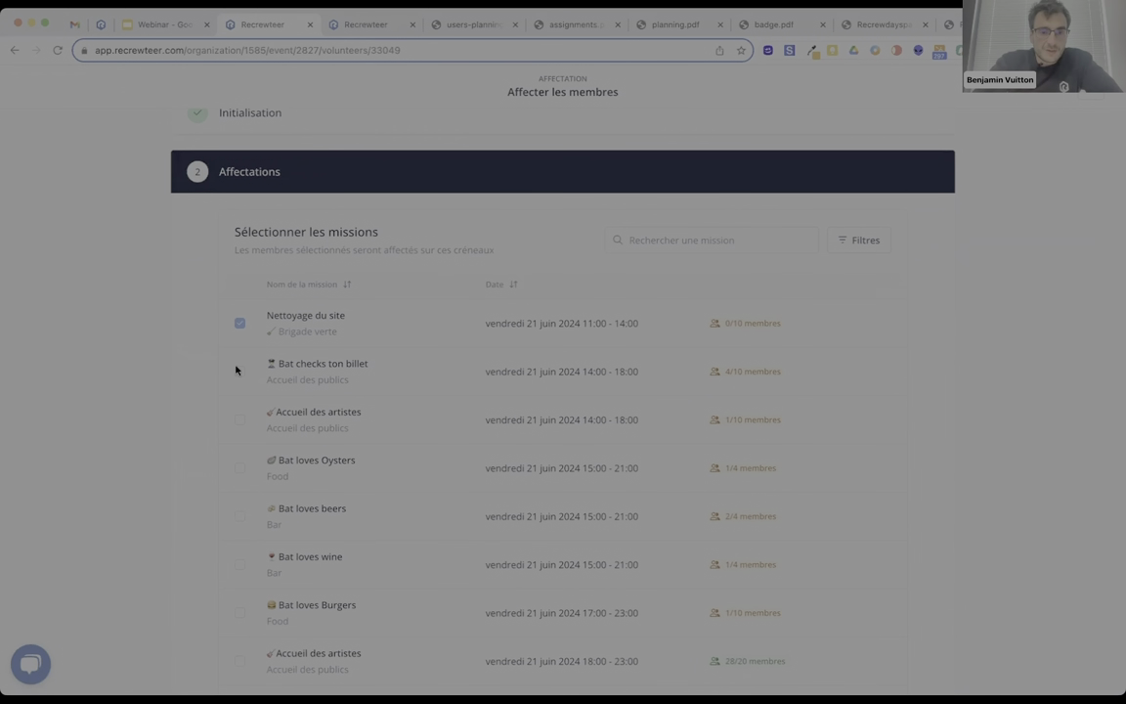
{"action": "scroll", "coordinate": [229, 450], "scroll_direction": "down", "scroll_amount": 2}
{"action": "scroll", "coordinate": [220, 523], "scroll_direction": "down", "scroll_amount": 1}
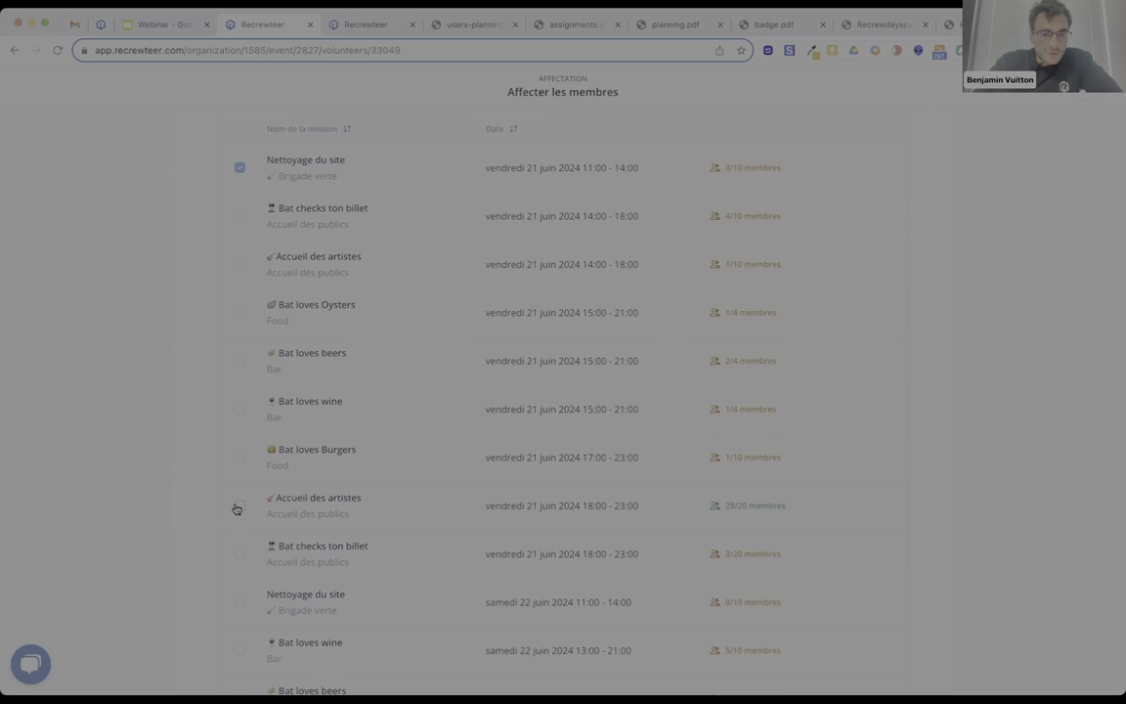
{"action": "scroll", "coordinate": [236, 513], "scroll_direction": "down", "scroll_amount": 1}
{"action": "left_click", "coordinate": [238, 533]}
{"action": "scroll", "coordinate": [238, 538], "scroll_direction": "down", "scroll_amount": 3}
{"action": "scroll", "coordinate": [238, 533], "scroll_direction": "down", "scroll_amount": 3}
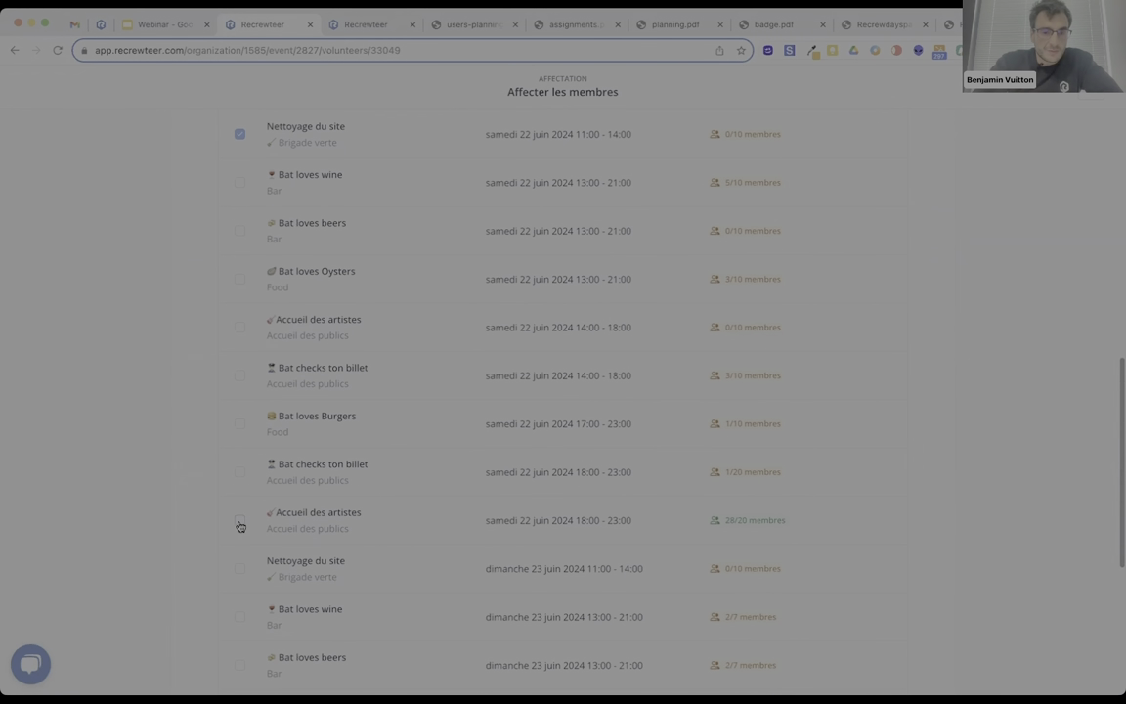
{"action": "left_click", "coordinate": [238, 573]}
{"action": "scroll", "coordinate": [237, 575], "scroll_direction": "down", "scroll_amount": 1}
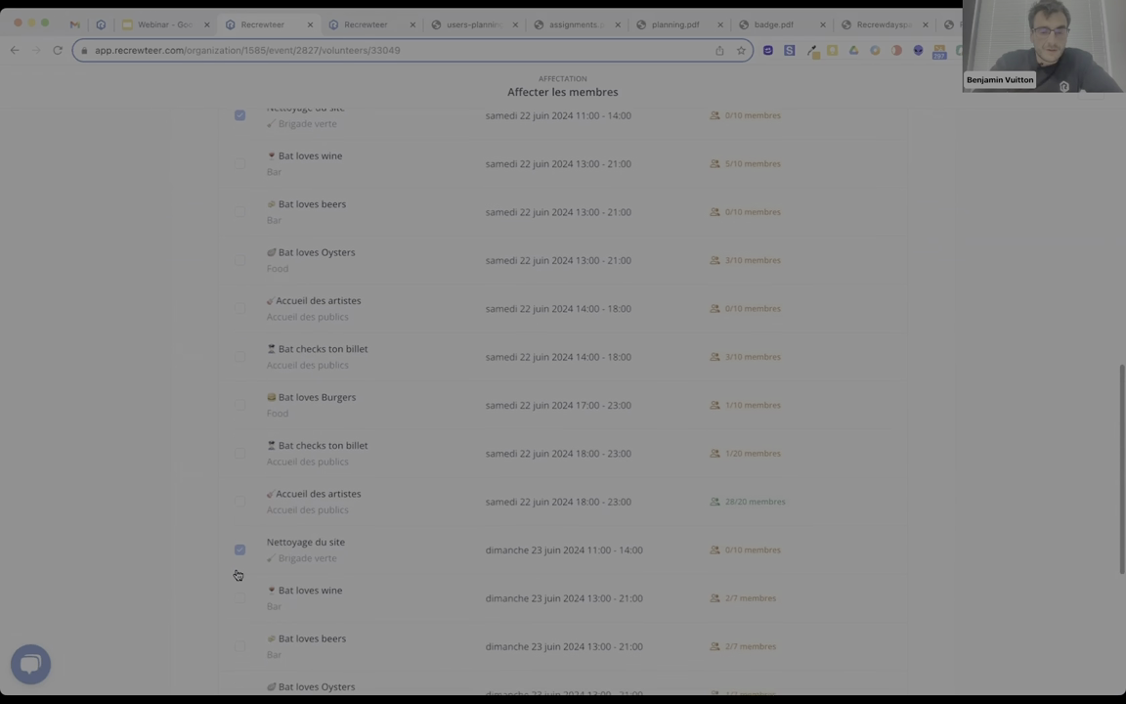
{"action": "scroll", "coordinate": [237, 575], "scroll_direction": "down", "scroll_amount": 5}
{"action": "left_click", "coordinate": [253, 616]}
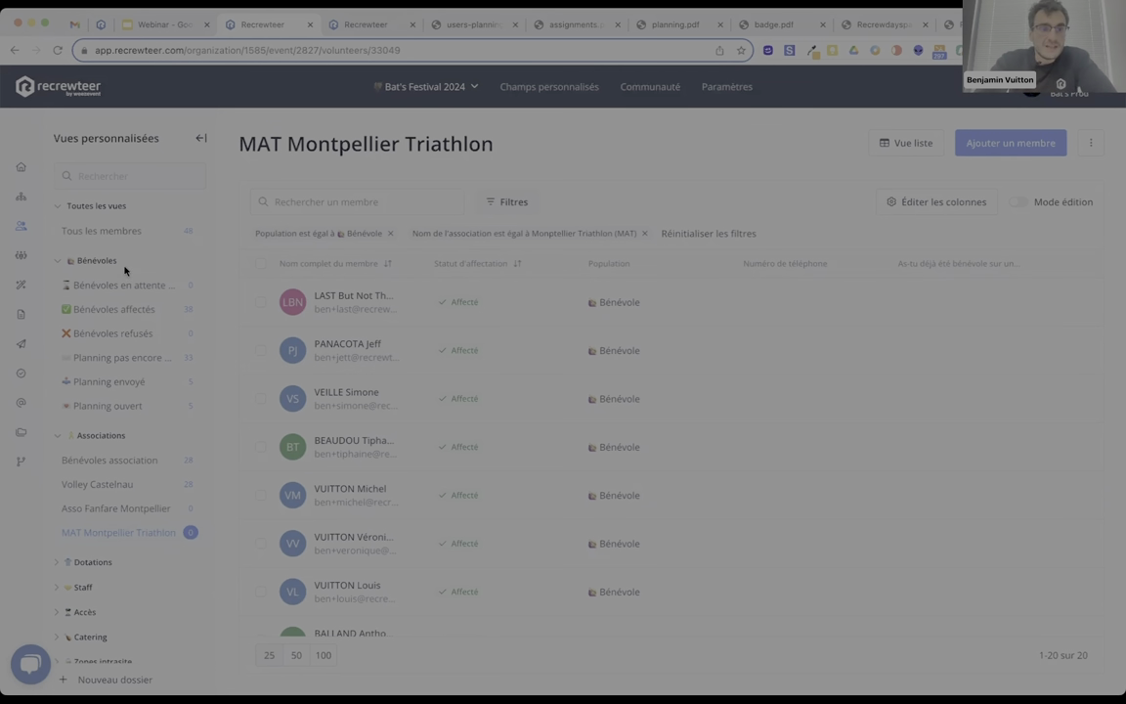
Start a new delegation named Equipe Recrewteer and give it one delegation manager.
{"action": "left_click", "coordinate": [20, 254]}
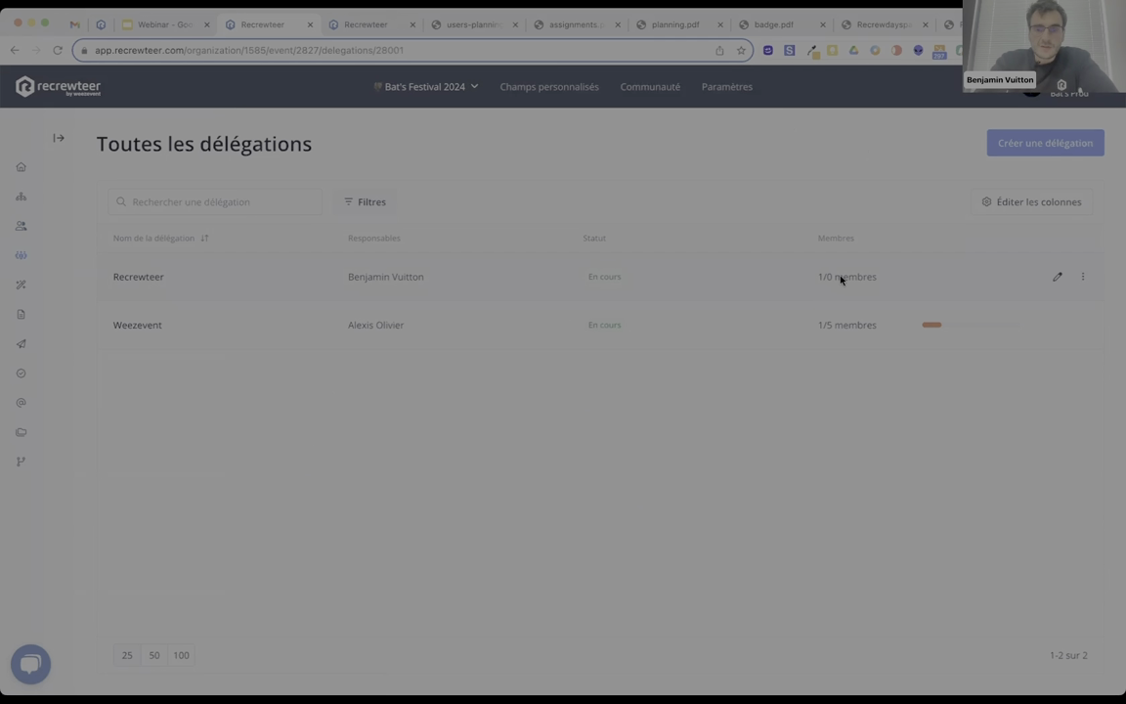
{"action": "left_click_drag", "start_coordinate": [992, 252], "coordinate": [830, 475]}
{"action": "left_click", "coordinate": [827, 481]}
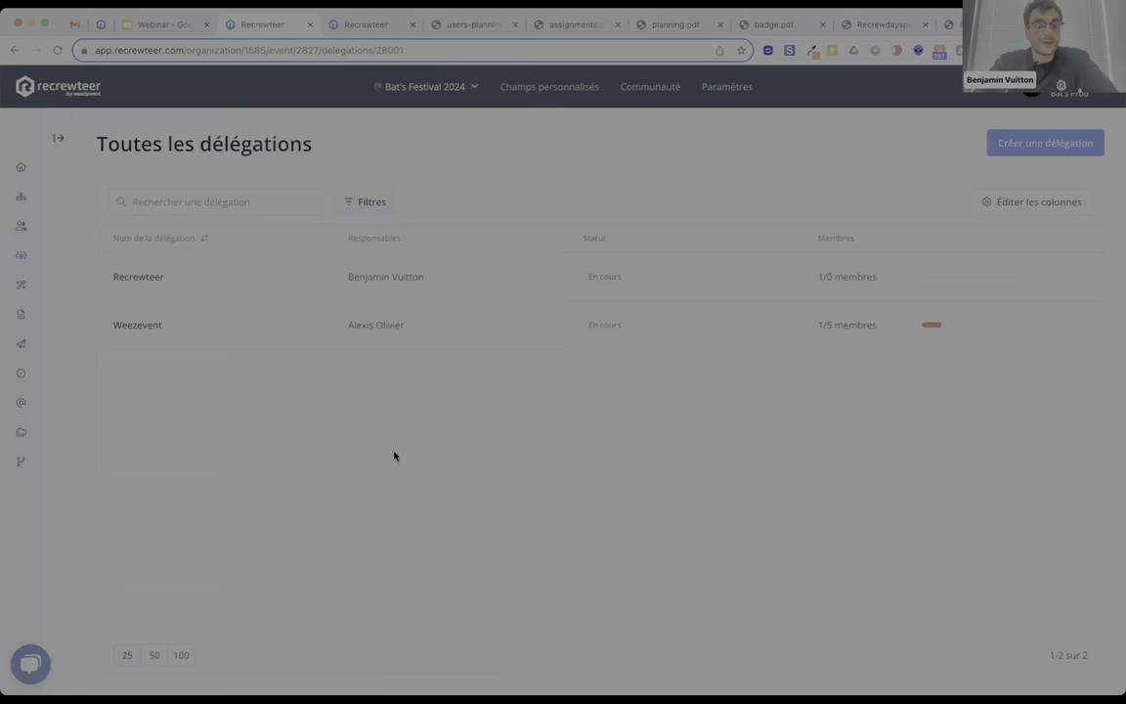
{"action": "left_click", "coordinate": [1025, 144]}
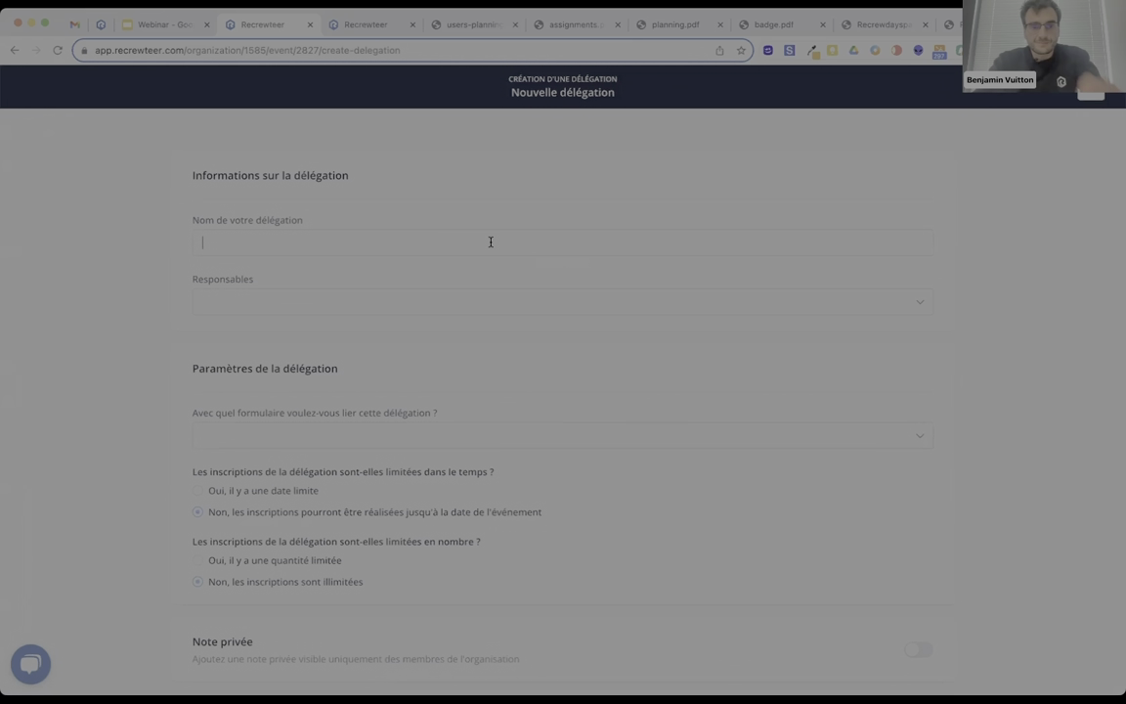
{"action": "type", "text": "Equipe Recrewteer"}
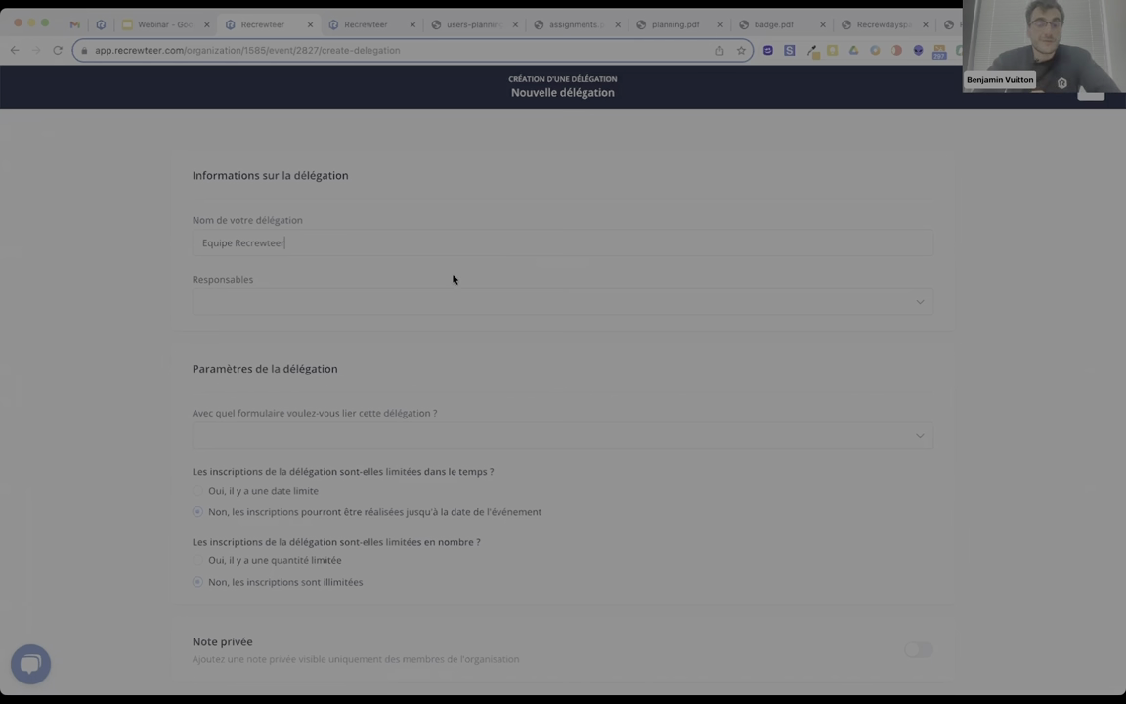
{"action": "left_click", "coordinate": [387, 303]}
{"action": "left_click", "coordinate": [249, 377]}
{"action": "left_click", "coordinate": [314, 307]}
Link the delegation to Formulaire presta, cap it at 10 registrations, and create it.
{"action": "scroll", "coordinate": [315, 305], "scroll_direction": "down", "scroll_amount": 2}
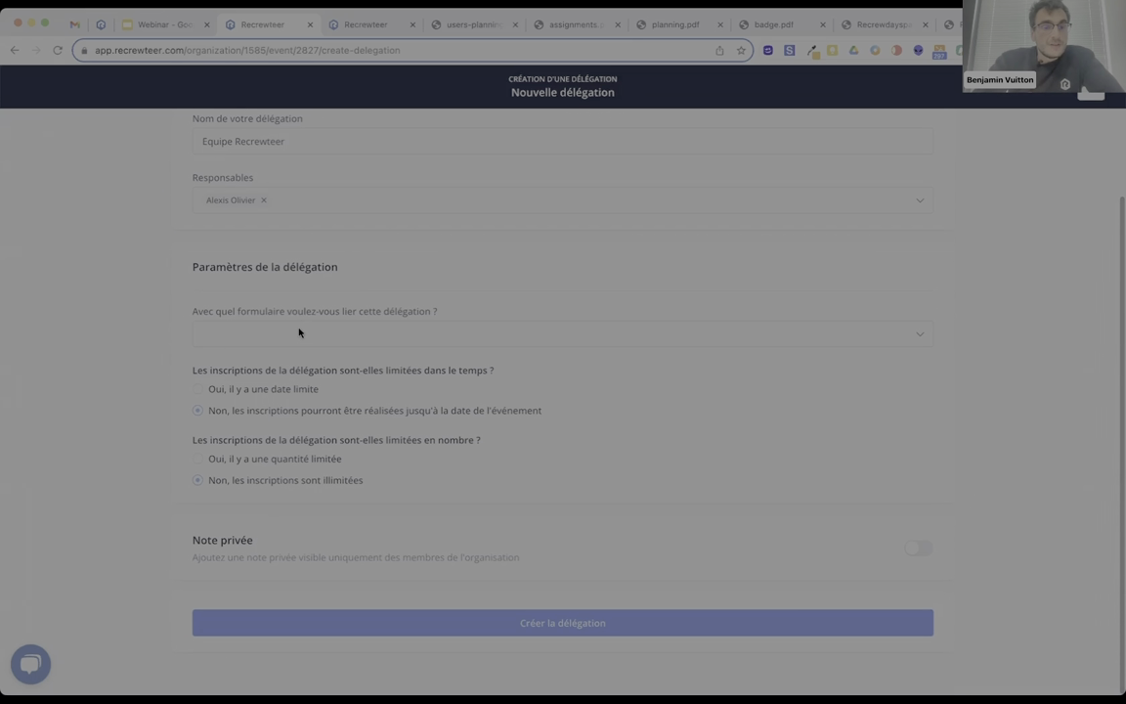
{"action": "left_click", "coordinate": [299, 333]}
{"action": "left_click", "coordinate": [263, 396]}
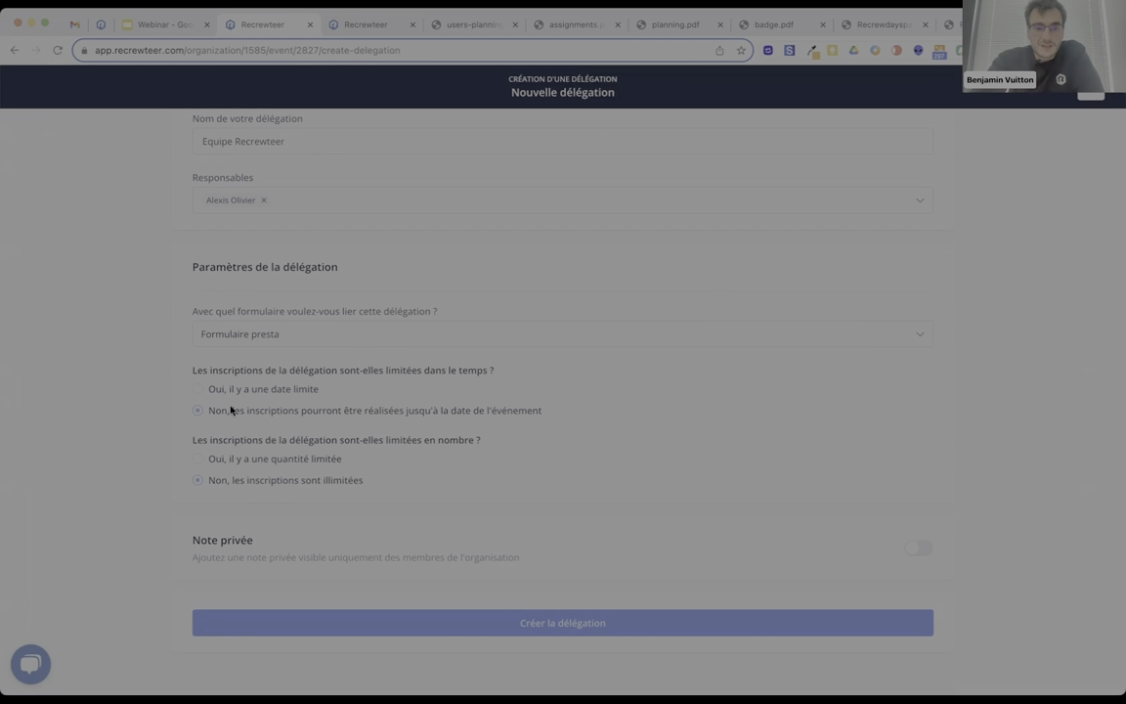
{"action": "left_click", "coordinate": [196, 459]}
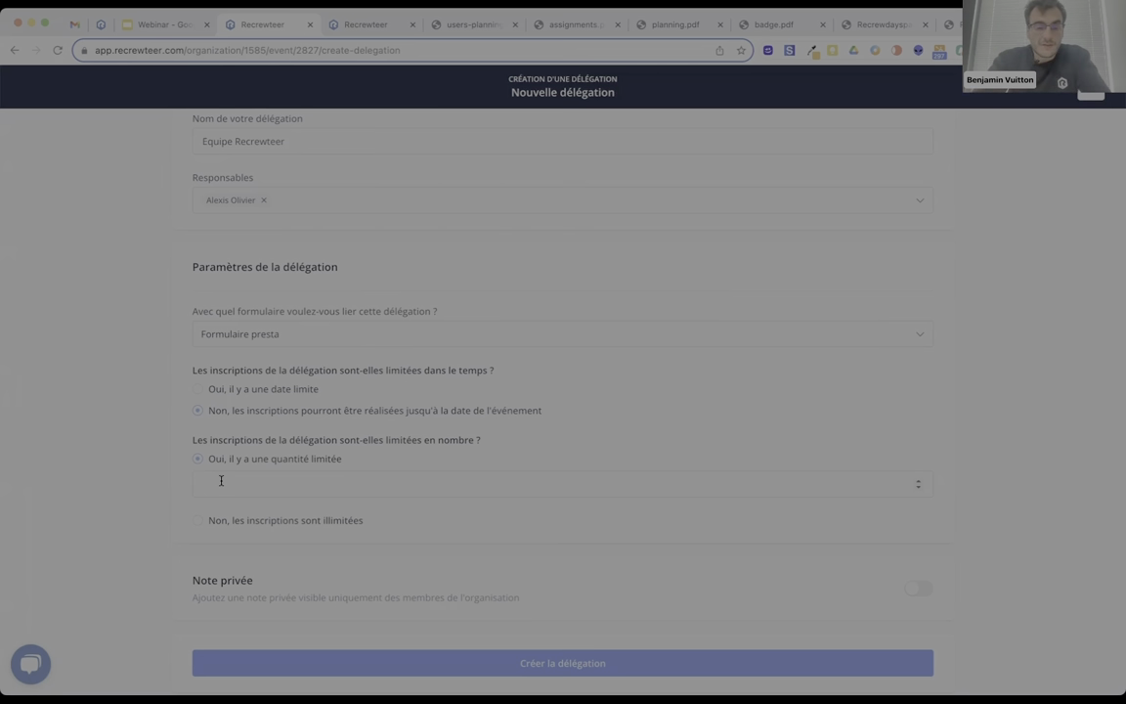
{"action": "type", "text": "10"}
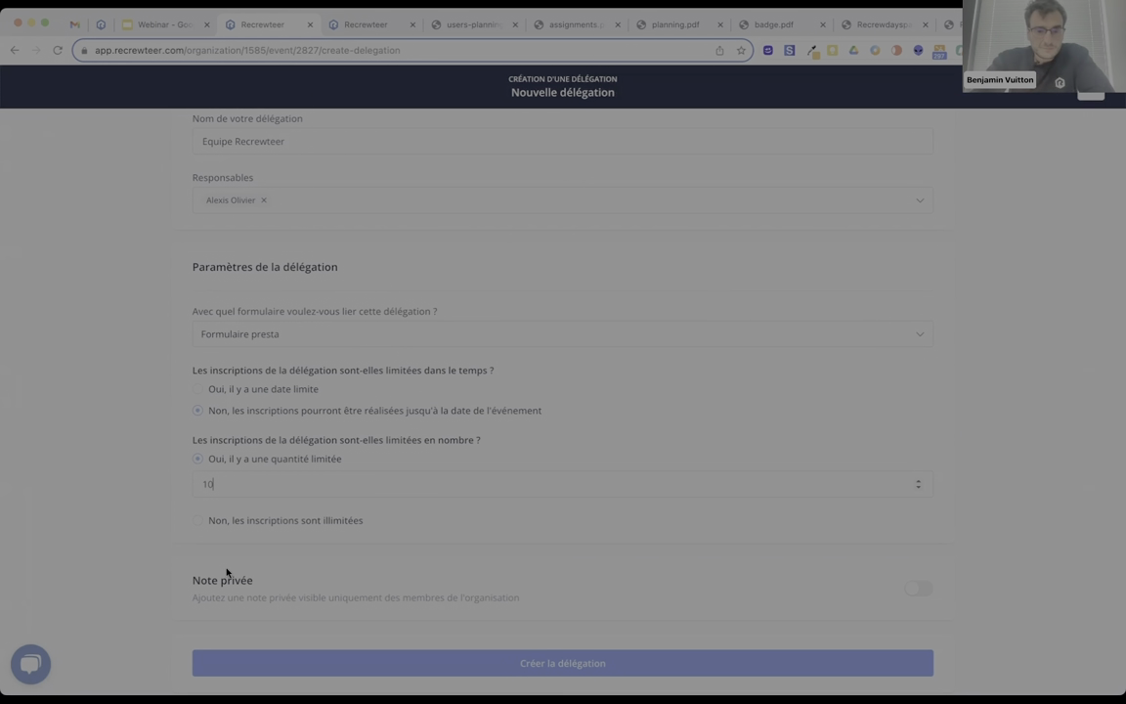
{"action": "left_click", "coordinate": [298, 664]}
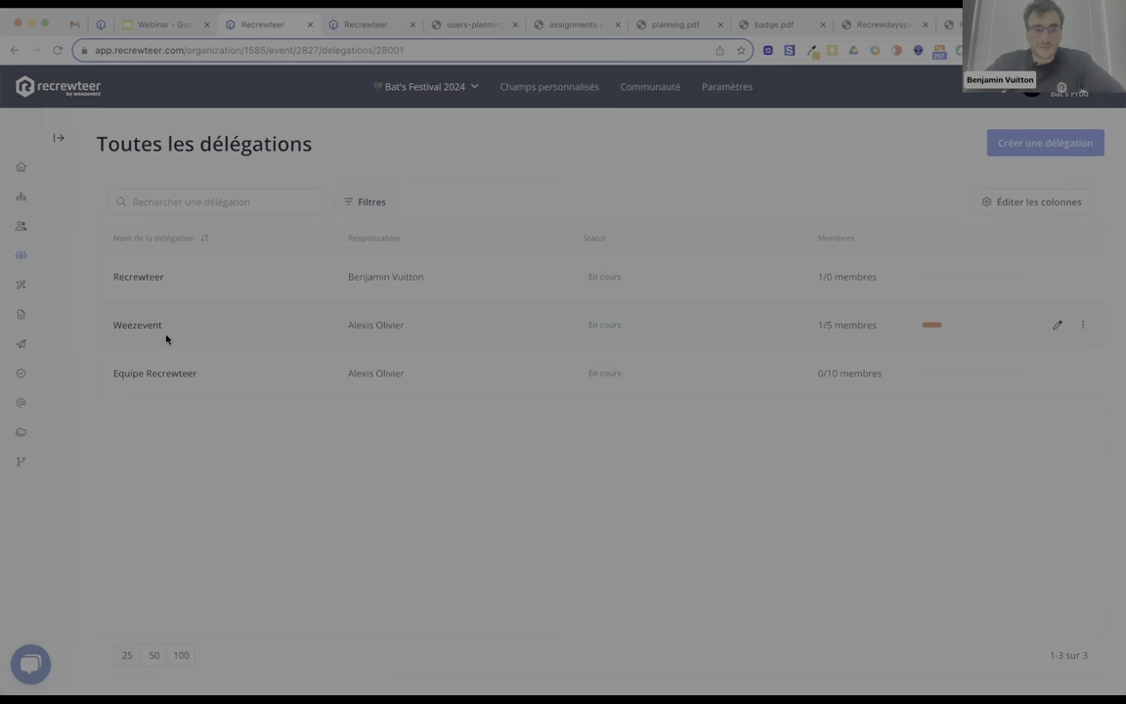
In Membres, view the Bénévoles affectés, Planning ouvert and Planning envoyé saved views.
{"action": "left_click", "coordinate": [21, 226]}
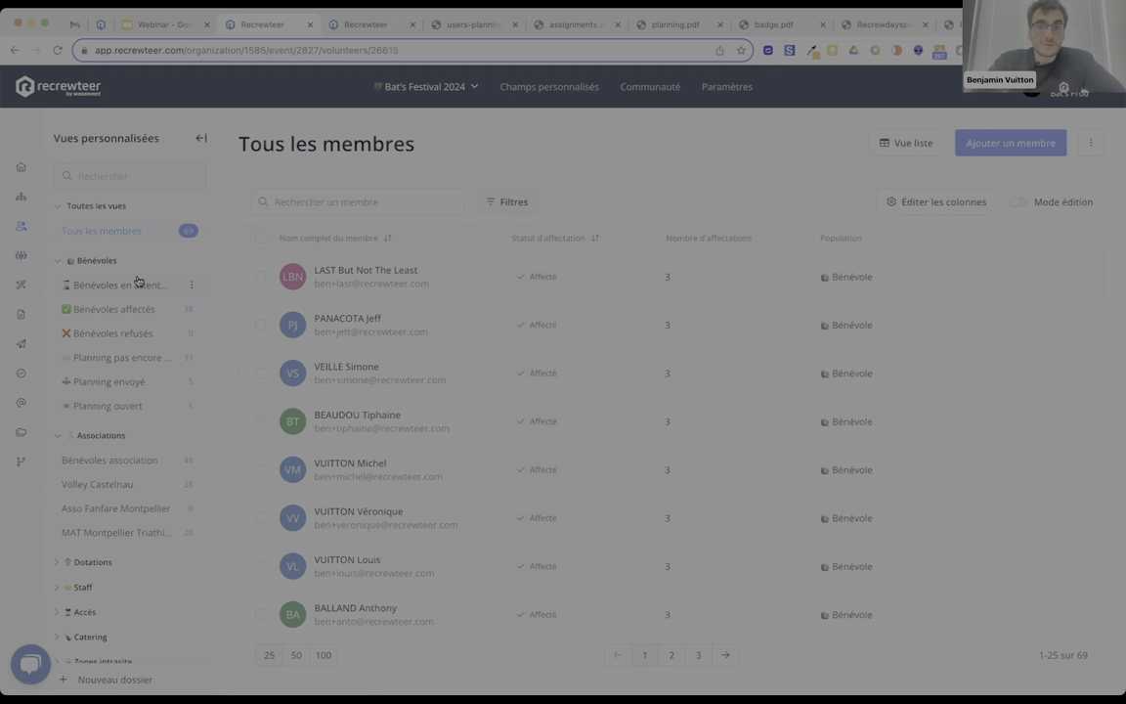
{"action": "scroll", "coordinate": [138, 281], "scroll_direction": "down", "scroll_amount": 1}
{"action": "scroll", "coordinate": [137, 282], "scroll_direction": "up", "scroll_amount": 1}
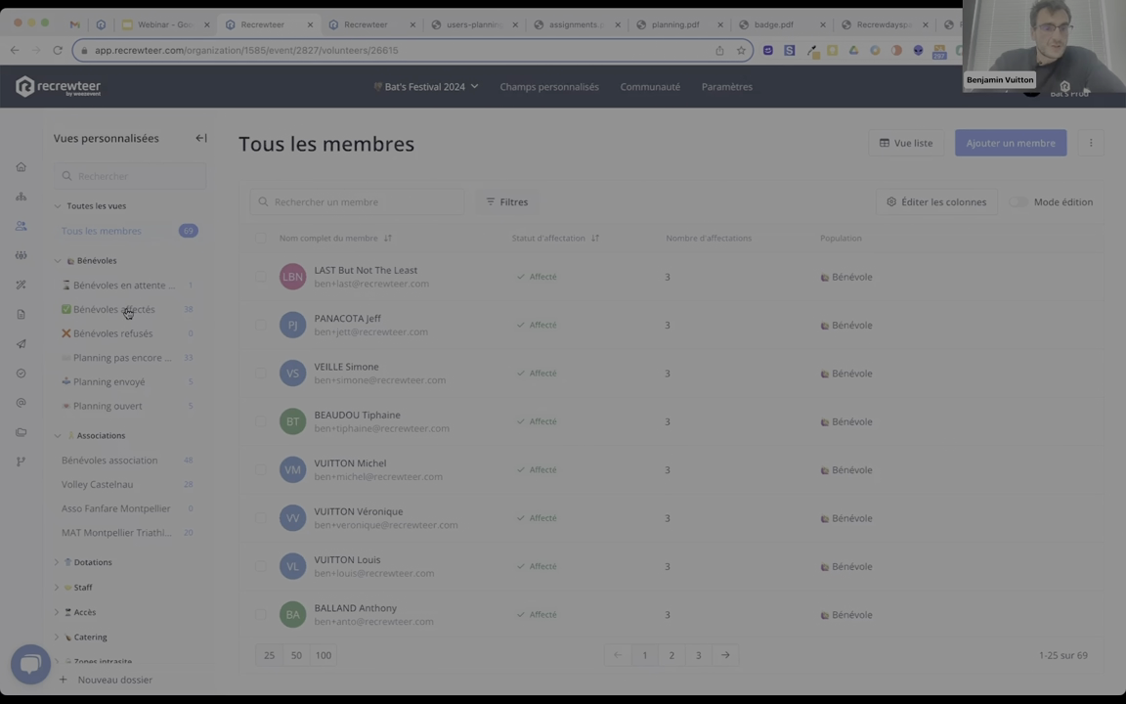
{"action": "left_click", "coordinate": [115, 309]}
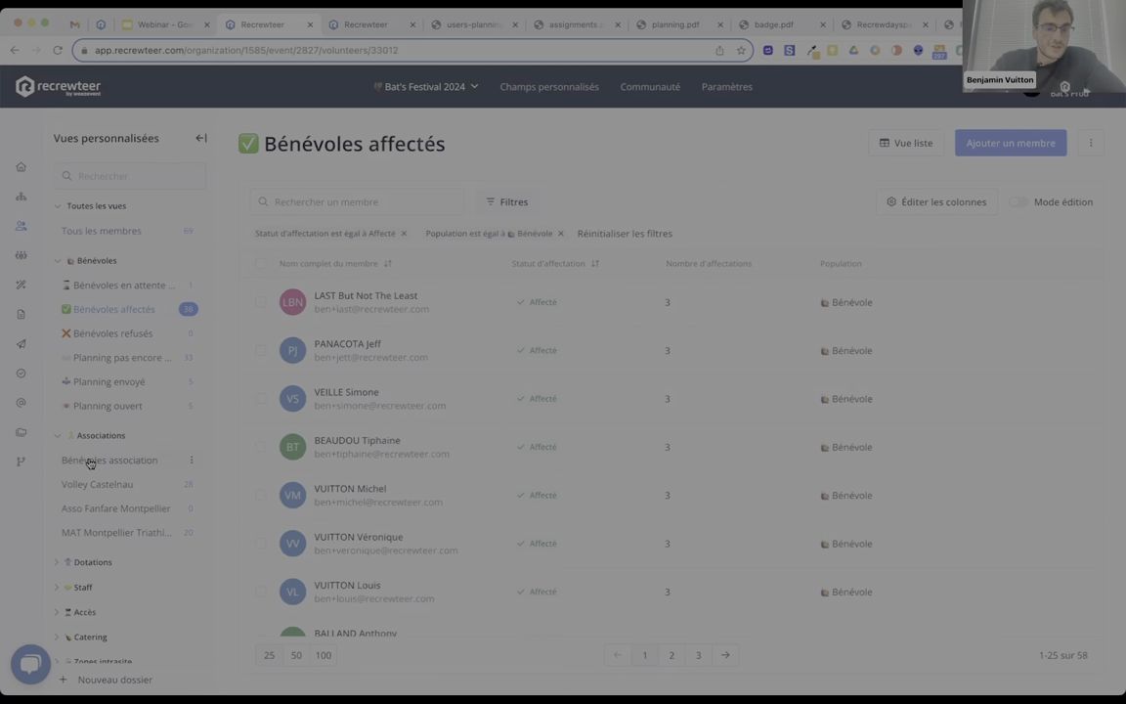
{"action": "left_click", "coordinate": [115, 407]}
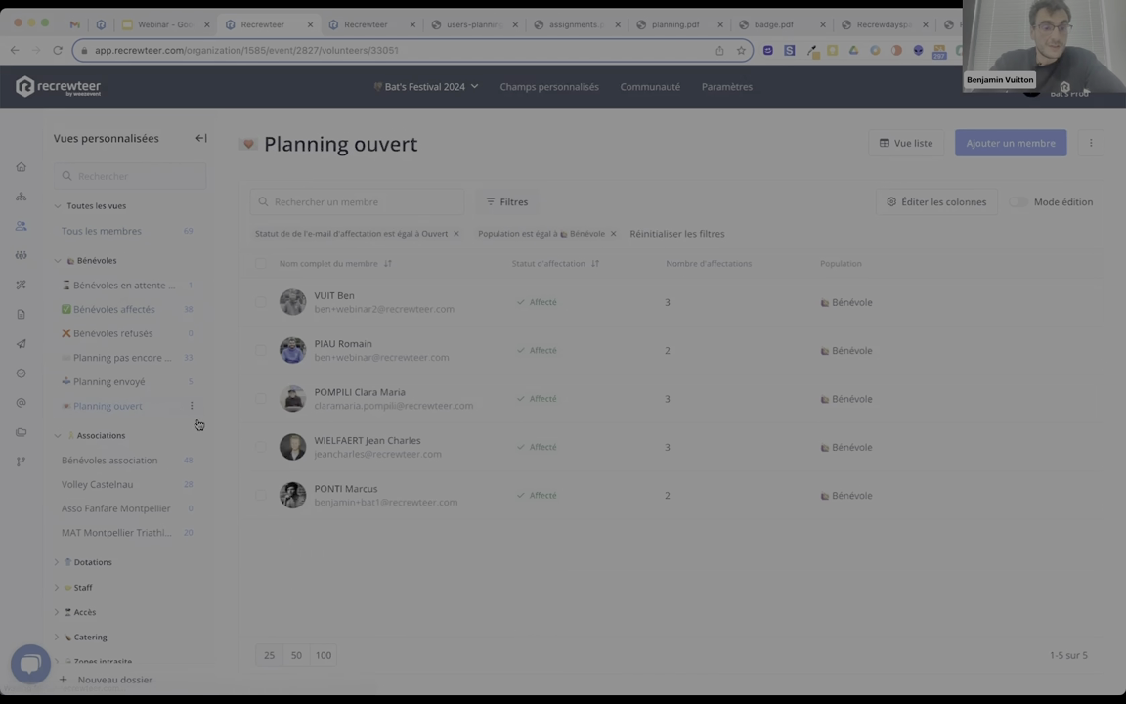
{"action": "left_click", "coordinate": [103, 390]}
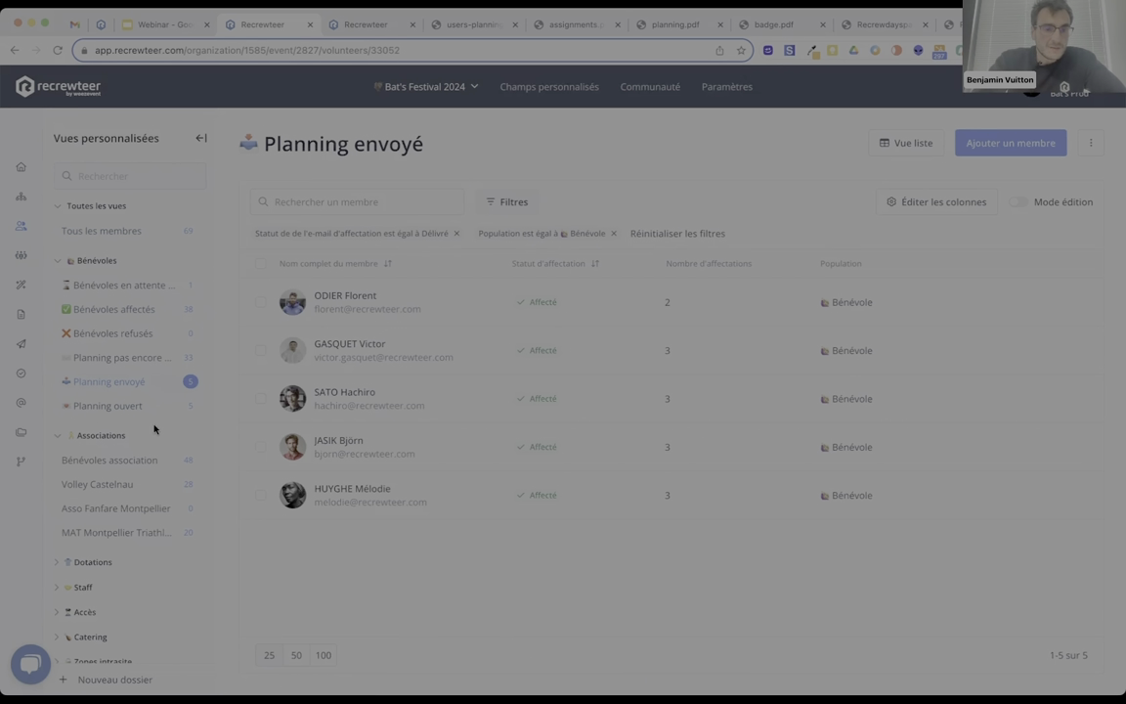
Browse the Dotations, Accès 21 Juin and Catering views, then show all members with filters.
{"action": "left_click", "coordinate": [88, 259]}
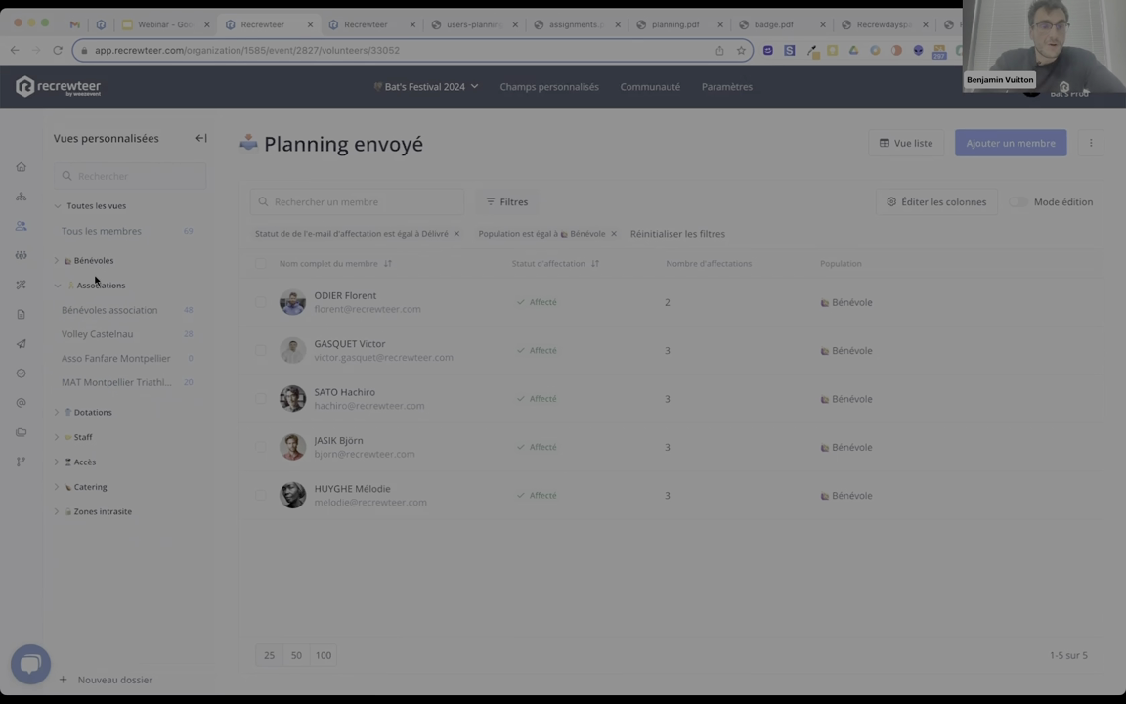
{"action": "left_click", "coordinate": [90, 284]}
{"action": "left_click", "coordinate": [90, 309]}
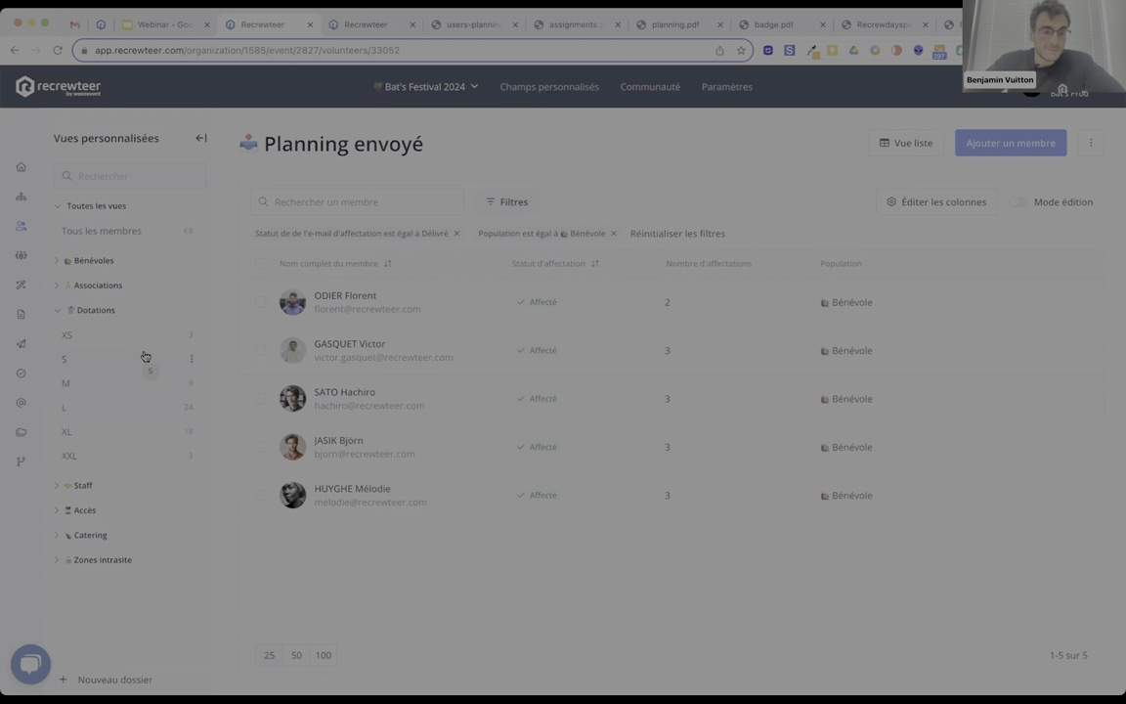
{"action": "left_click", "coordinate": [88, 515]}
{"action": "scroll", "coordinate": [123, 489], "scroll_direction": "down", "scroll_amount": 1}
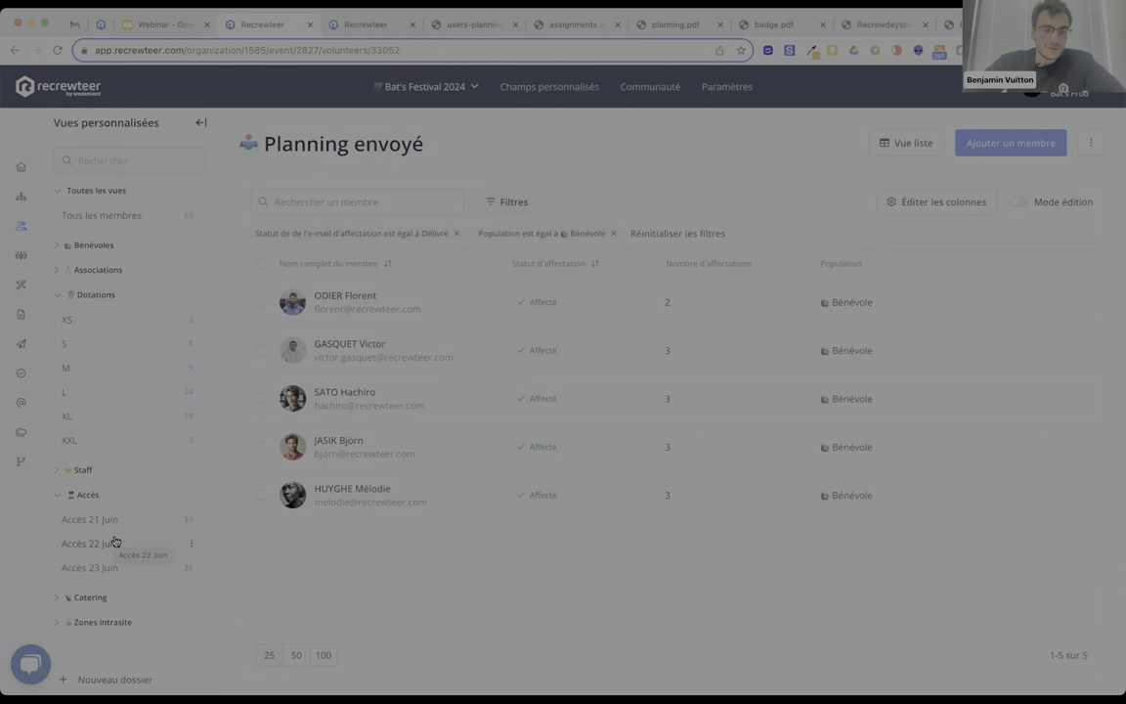
{"action": "left_click", "coordinate": [116, 526]}
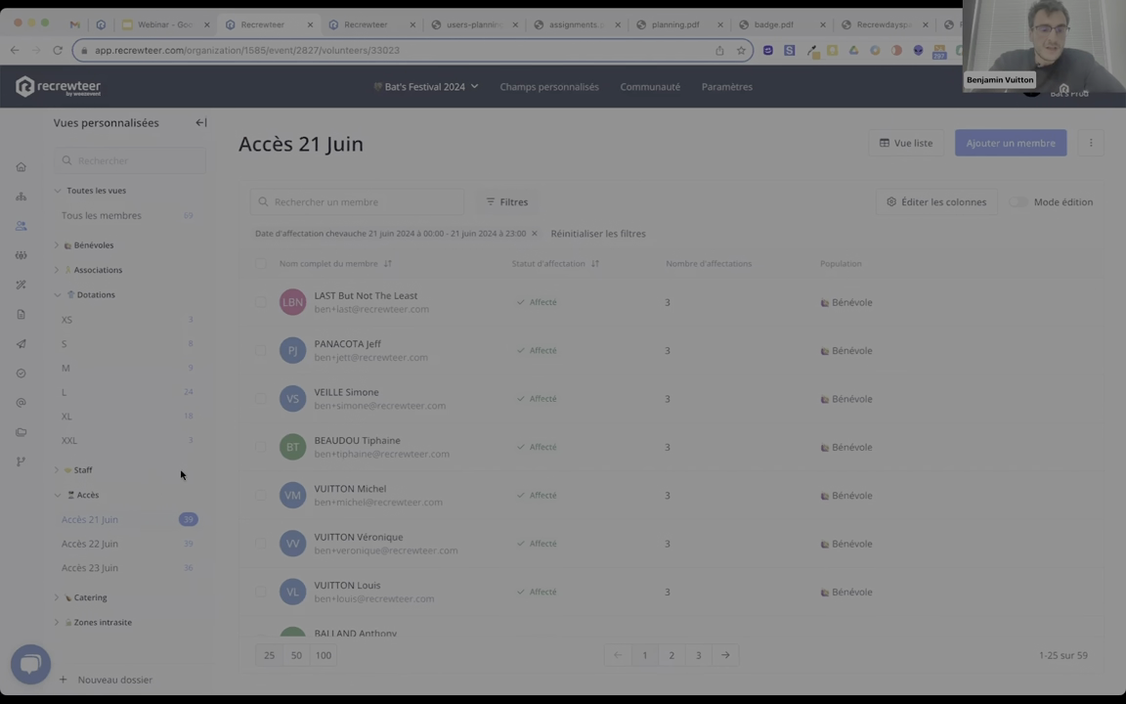
{"action": "left_click", "coordinate": [87, 597]}
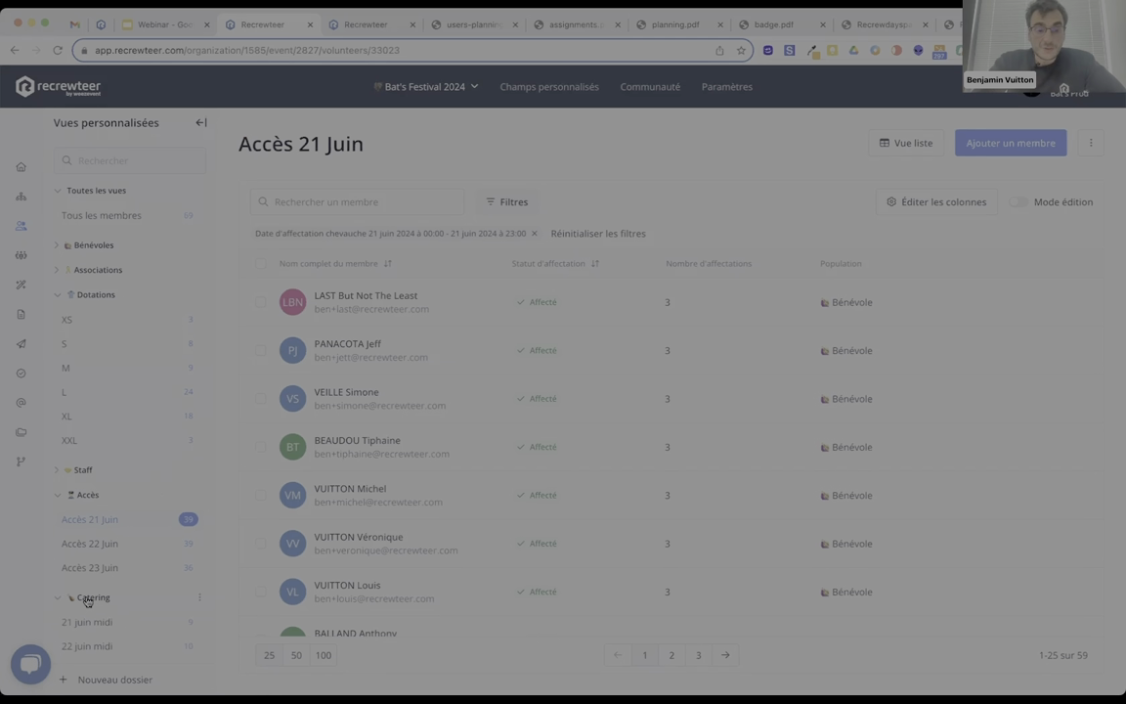
{"action": "scroll", "coordinate": [95, 540], "scroll_direction": "down", "scroll_amount": 3}
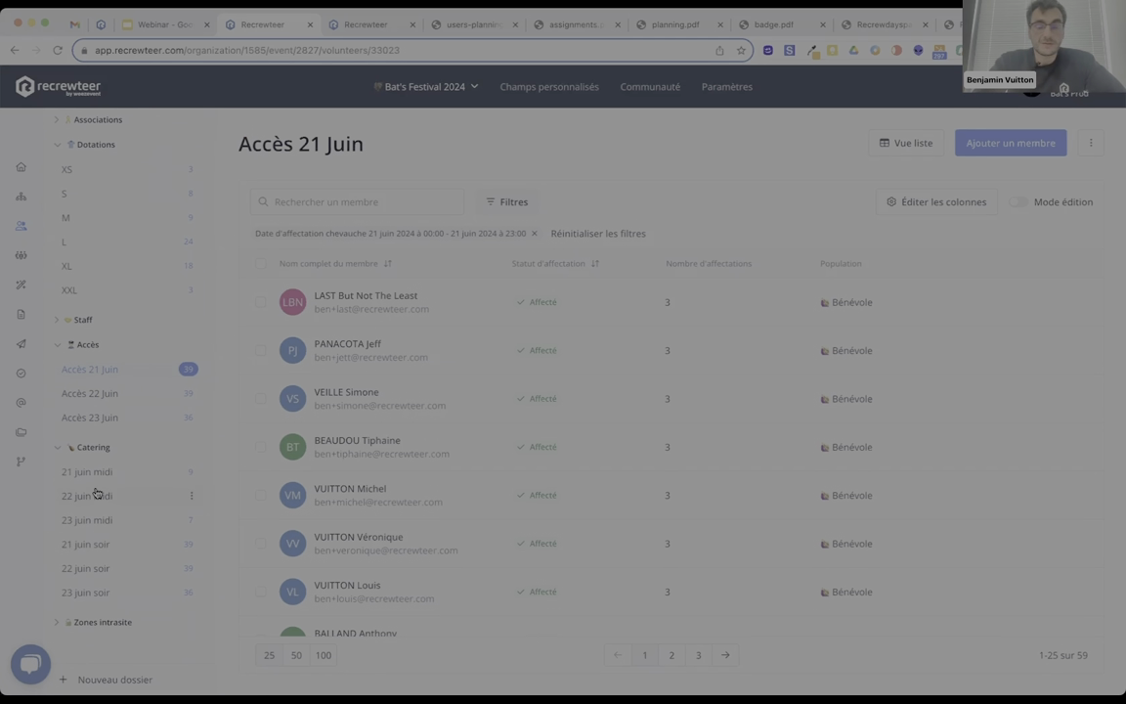
{"action": "scroll", "coordinate": [108, 391], "scroll_direction": "up", "scroll_amount": 3}
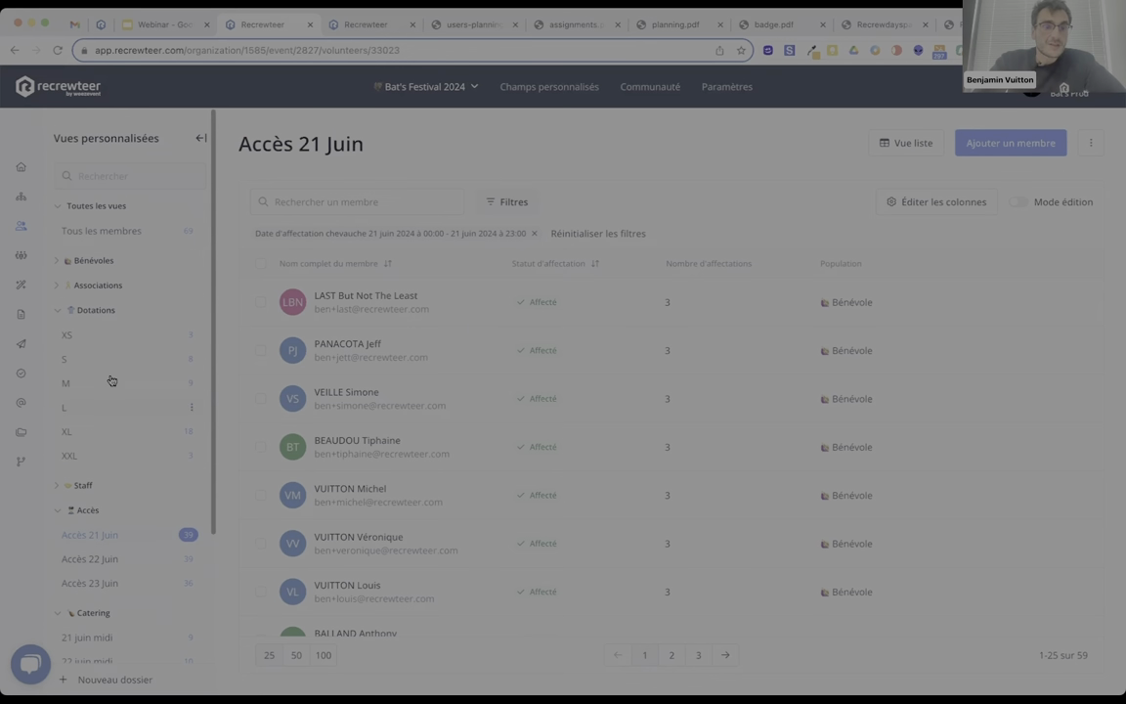
{"action": "left_click", "coordinate": [108, 231]}
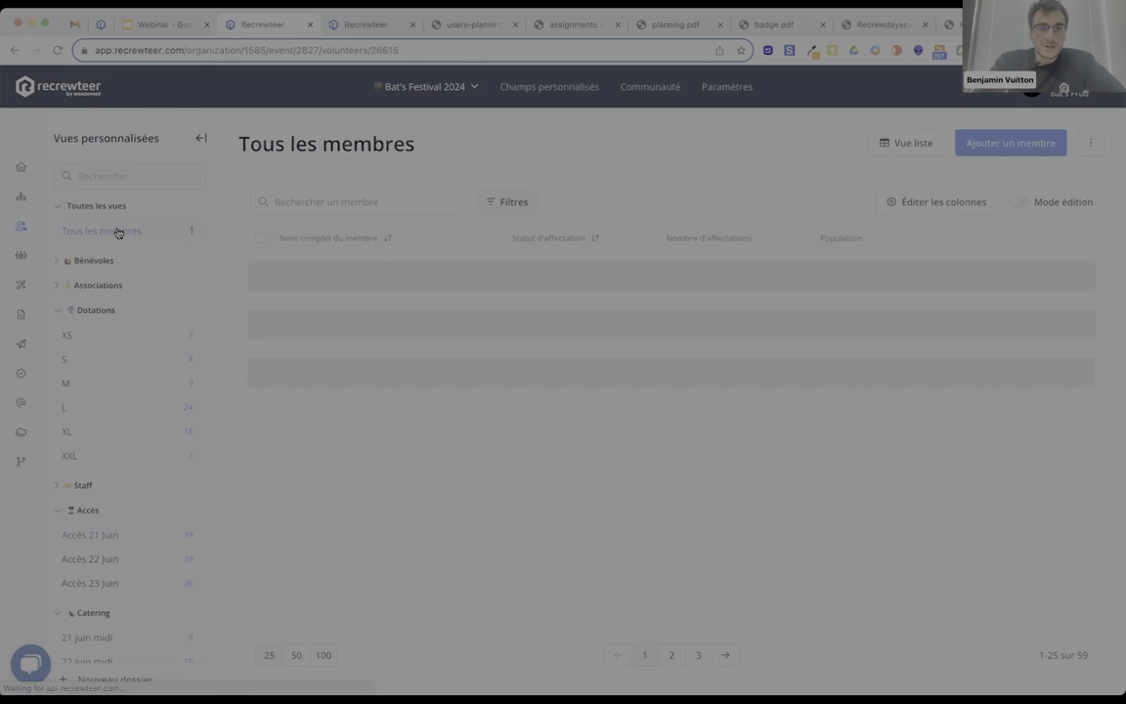
{"action": "left_click", "coordinate": [514, 202]}
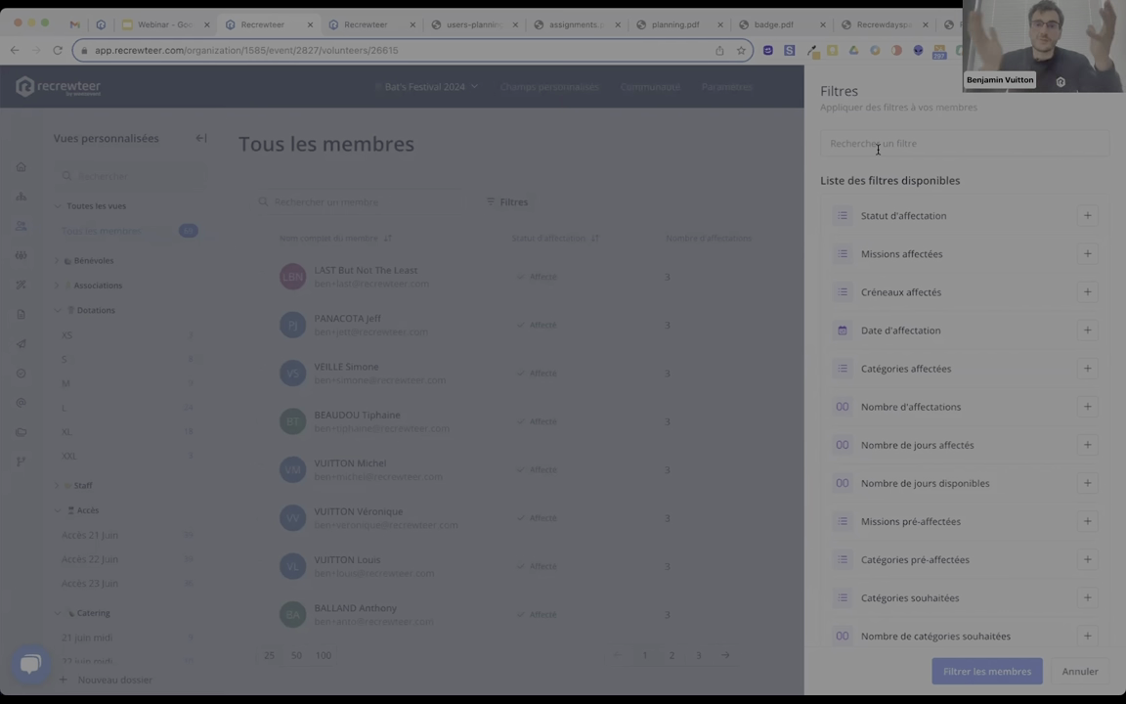
Filter members to Nombre de jours disponibles equal to or greater than 2, leaving 10 members.
{"action": "type", "text": "dispo"}
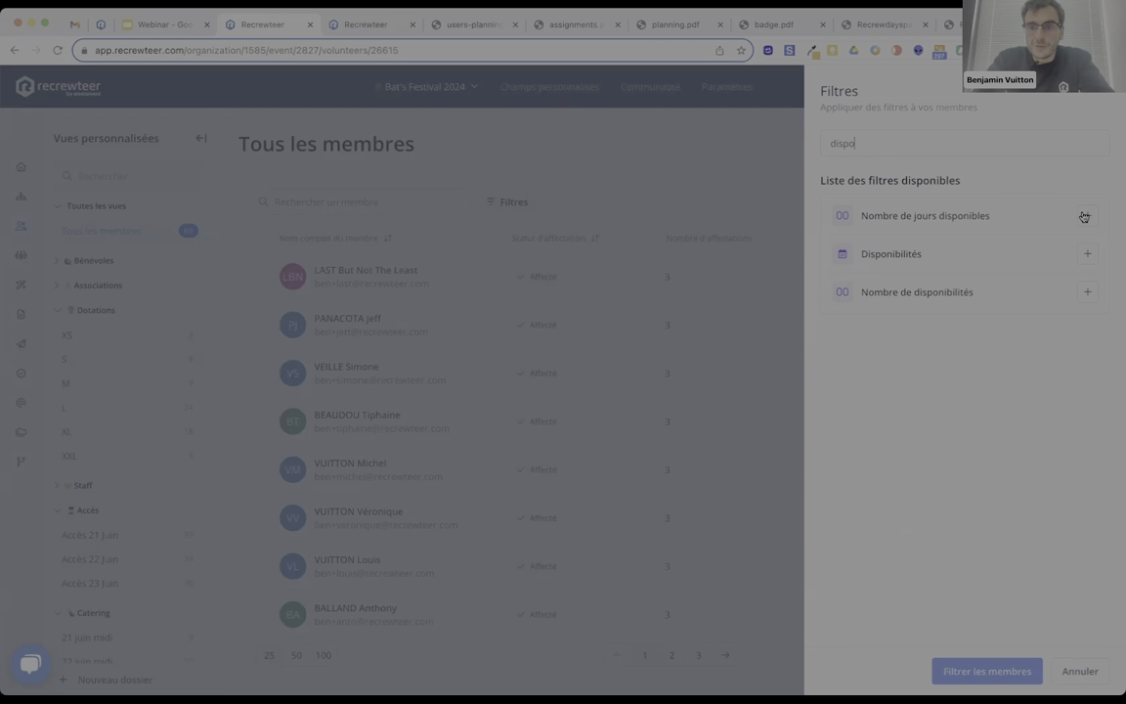
{"action": "left_click", "coordinate": [1087, 215]}
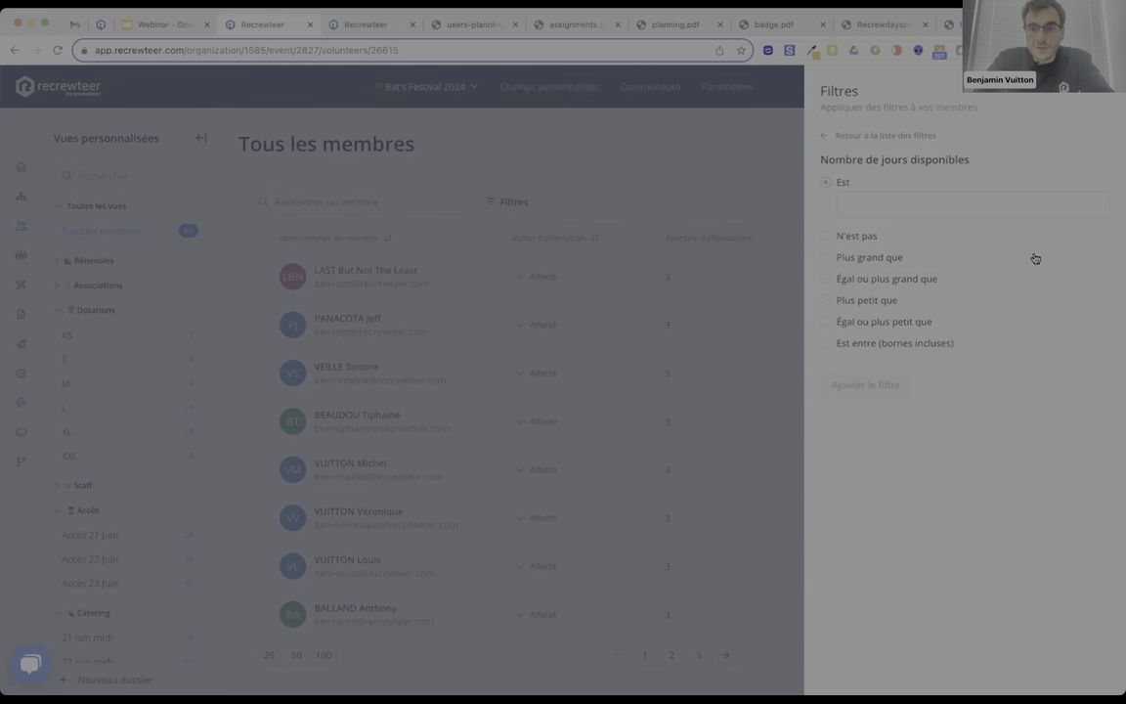
{"action": "left_click", "coordinate": [826, 323]}
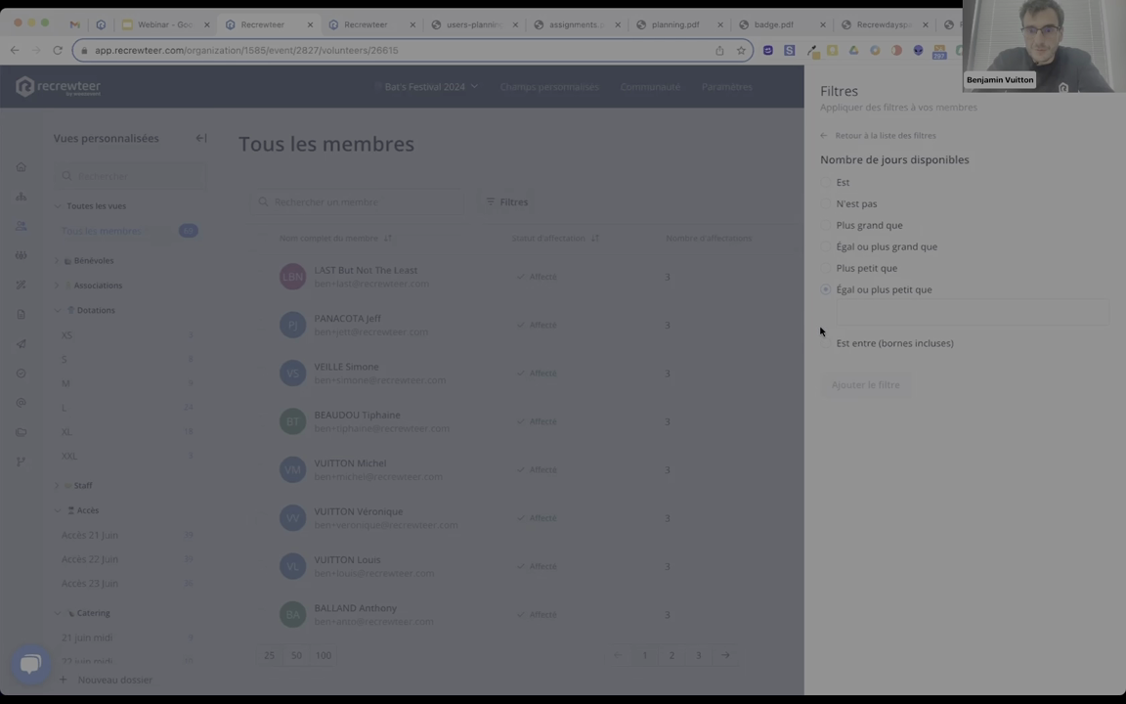
{"action": "left_click", "coordinate": [828, 246]}
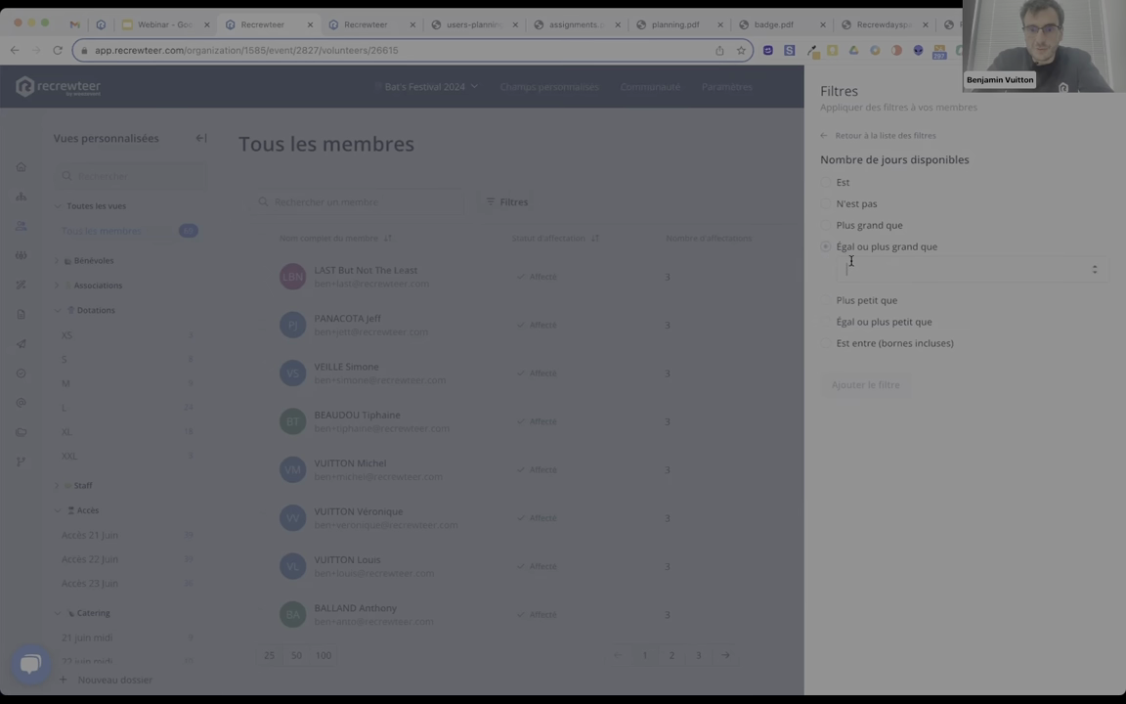
{"action": "type", "text": "3"}
{"action": "left_click", "coordinate": [848, 386]}
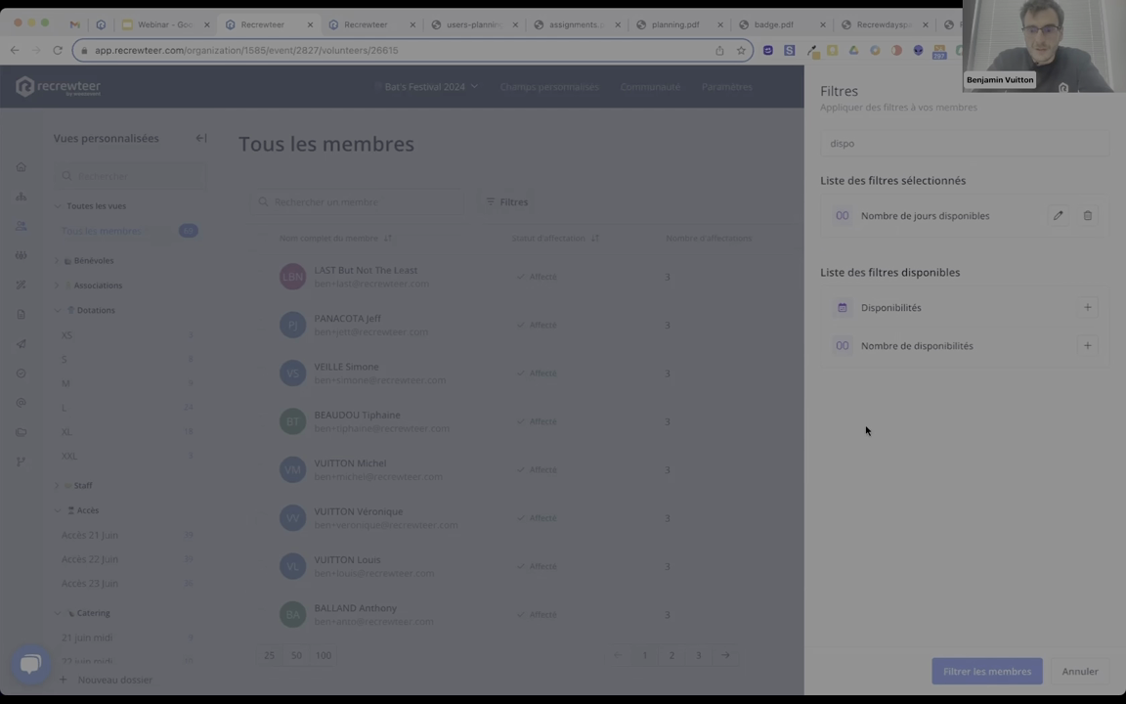
{"action": "left_click", "coordinate": [950, 674]}
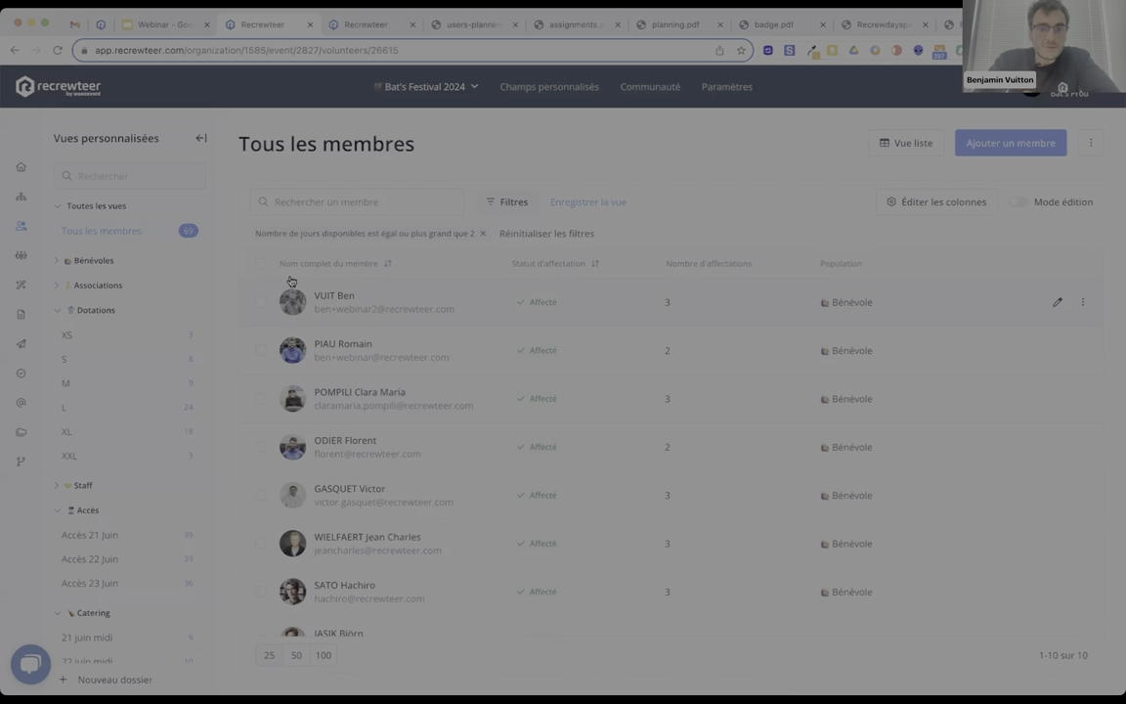
{"action": "scroll", "coordinate": [578, 373], "scroll_direction": "down", "scroll_amount": 3}
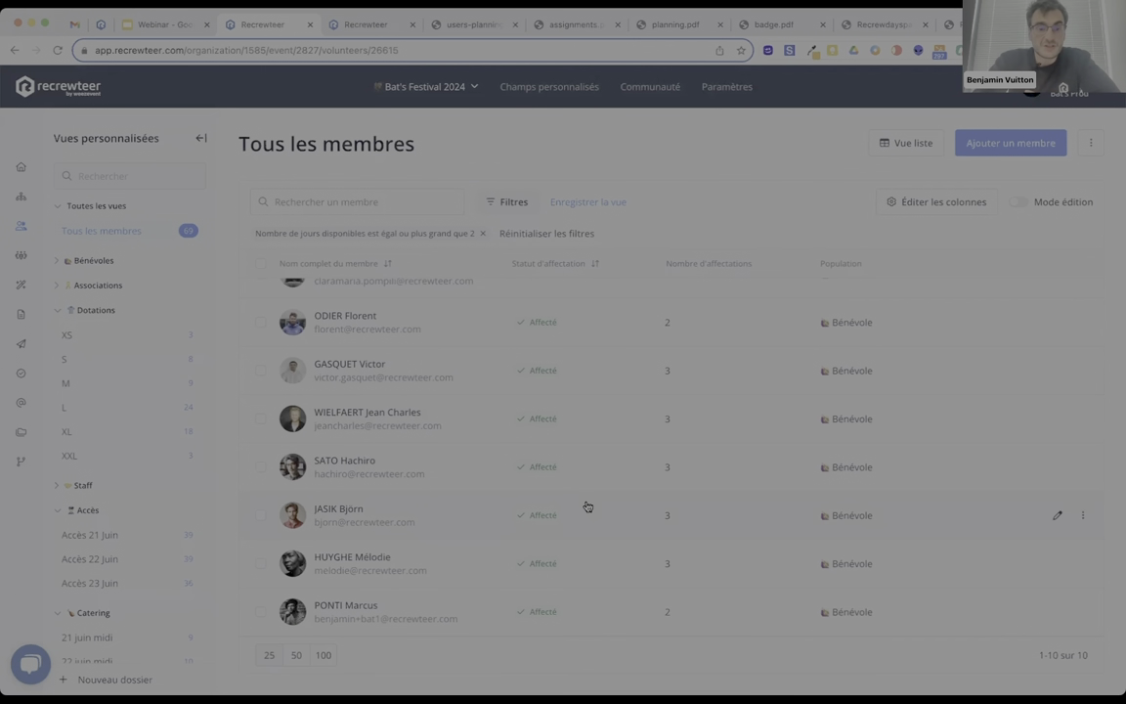
{"action": "scroll", "coordinate": [586, 506], "scroll_direction": "up", "scroll_amount": 3}
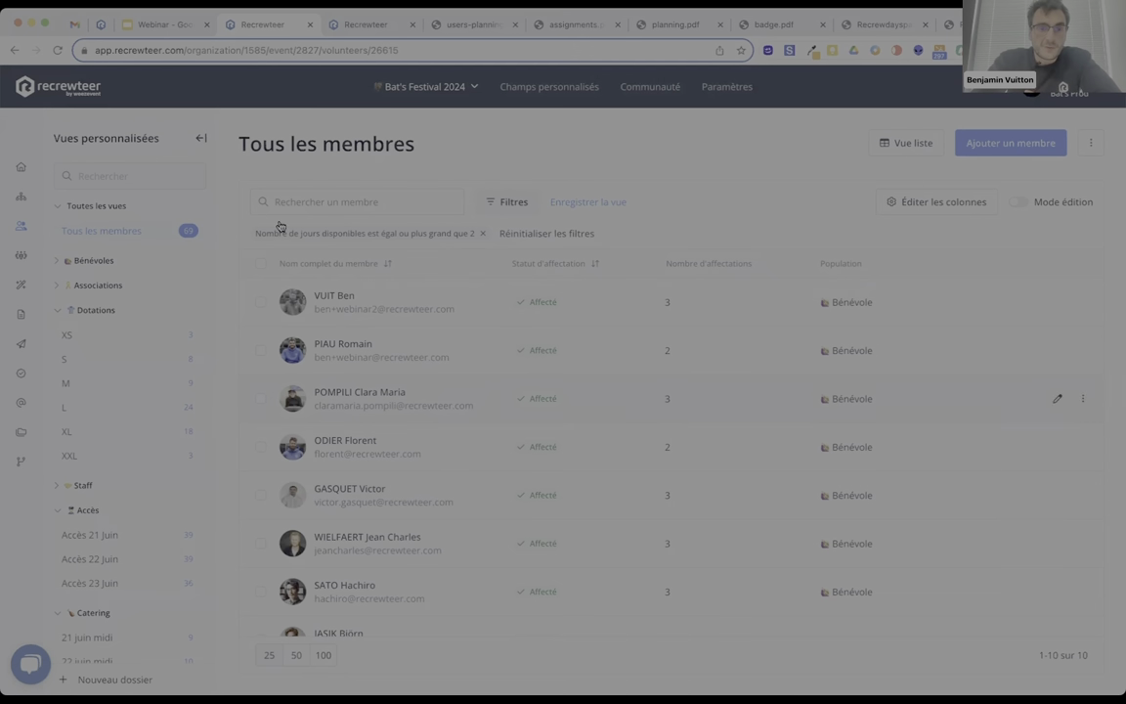
Swap the available-days filter for Date de naissance after 21/06/2006, leaving 19 members.
{"action": "left_click", "coordinate": [510, 204]}
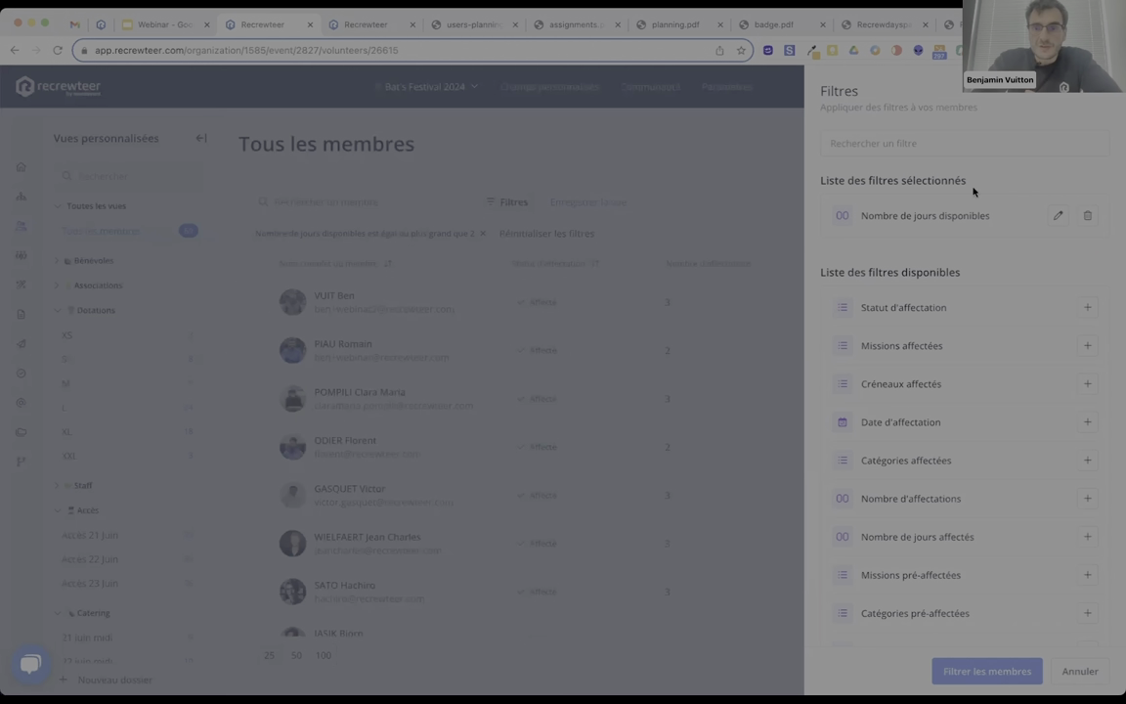
{"action": "left_click", "coordinate": [1087, 216]}
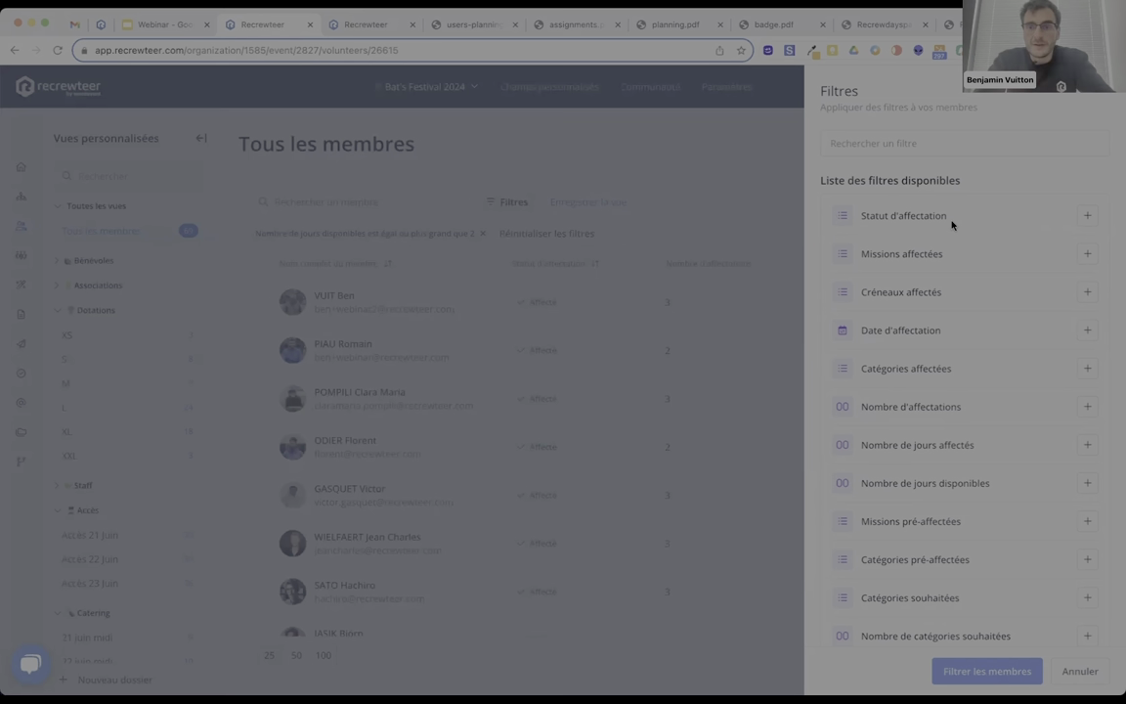
{"action": "type", "text": "date"}
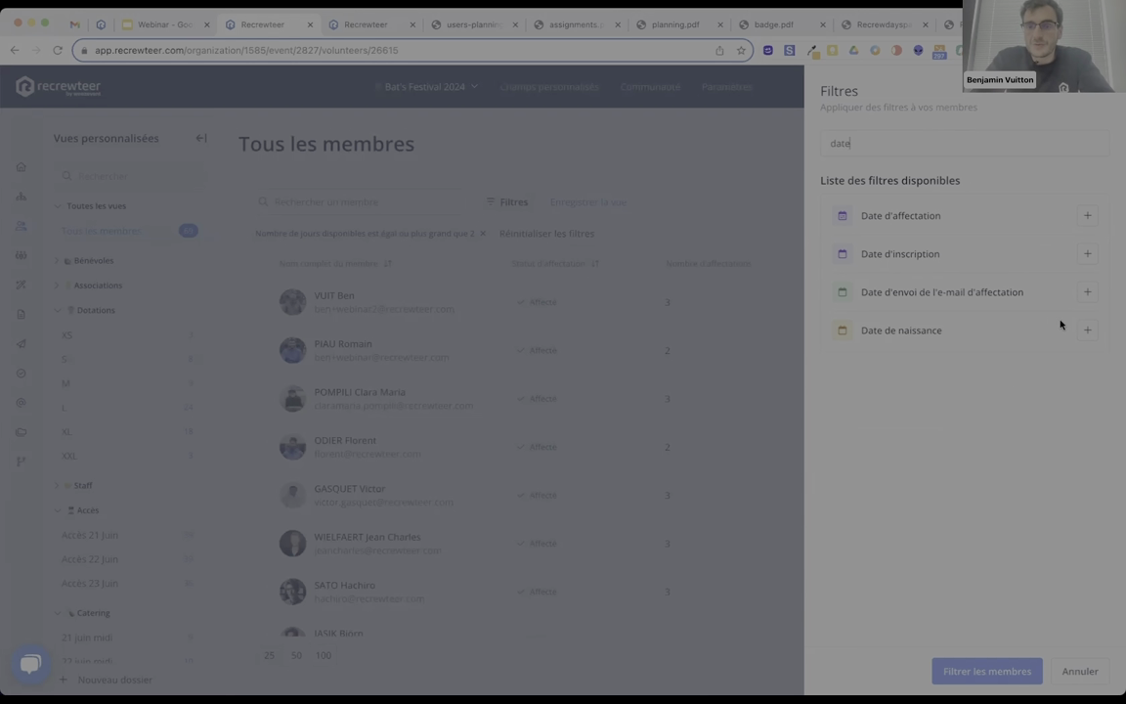
{"action": "left_click", "coordinate": [1085, 330]}
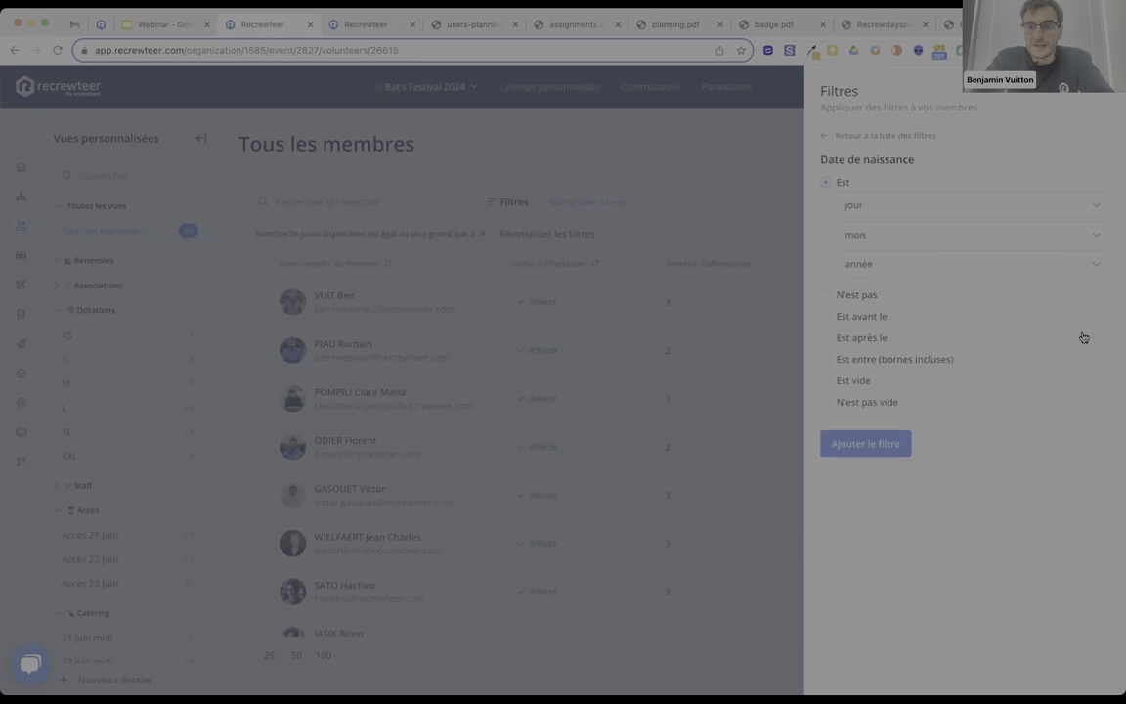
{"action": "left_click", "coordinate": [826, 338]}
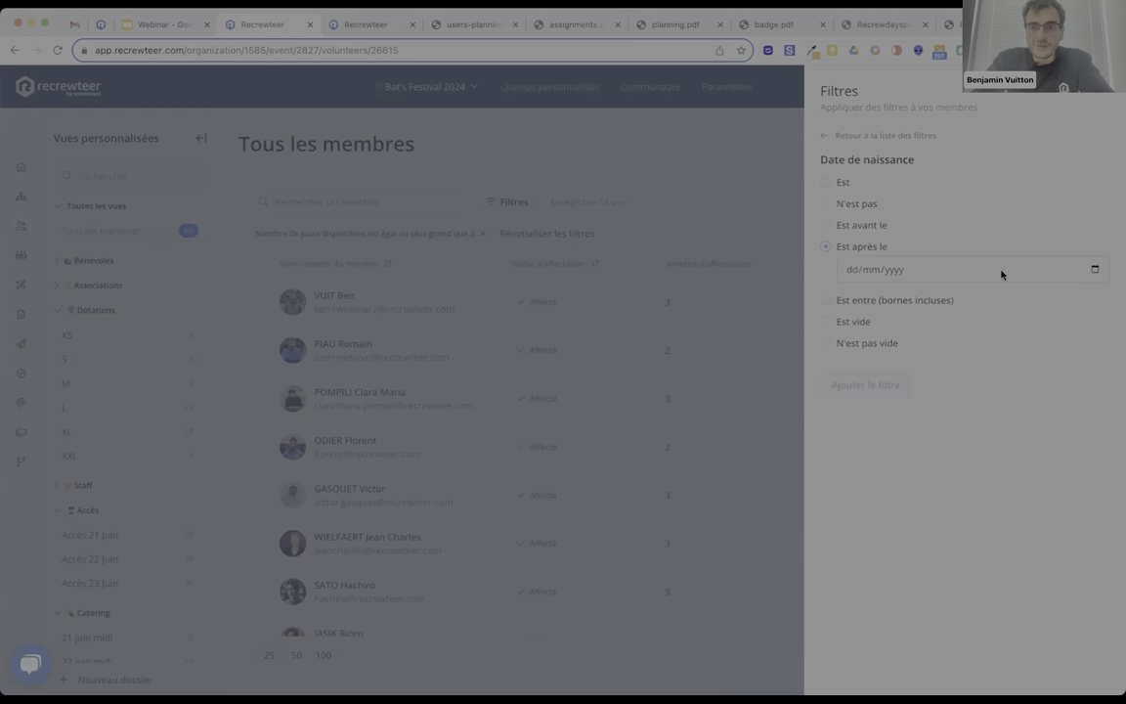
{"action": "type", "text": "21/06/000"}
{"action": "type", "text": "2"}
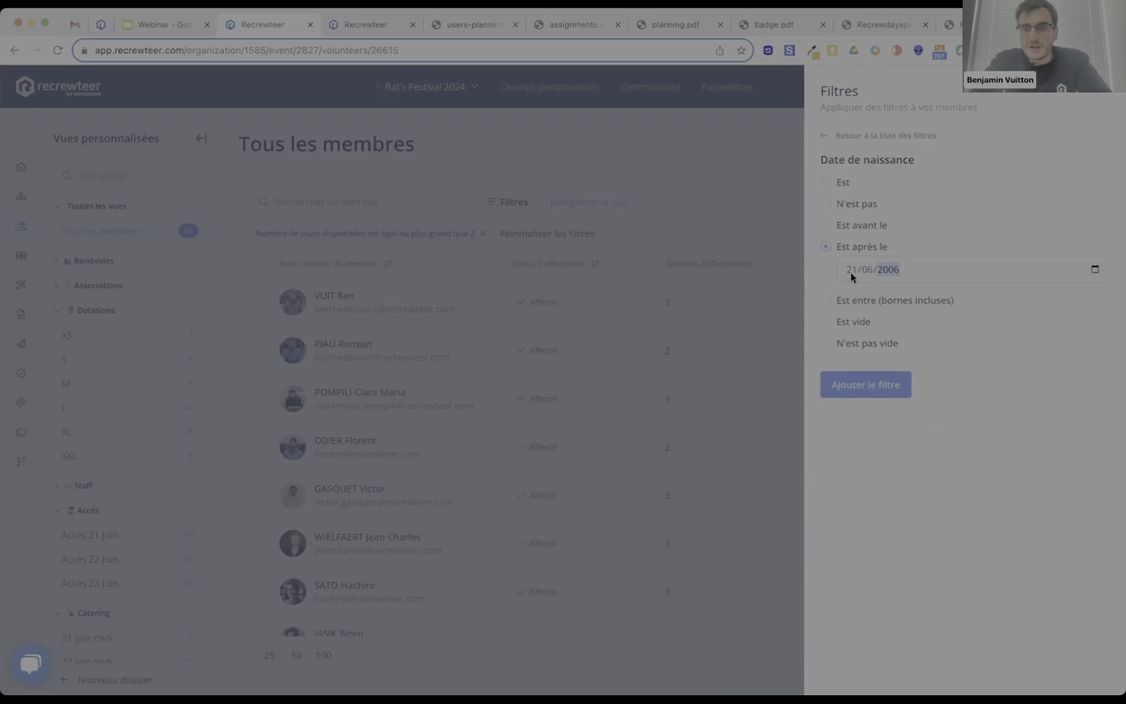
{"action": "left_click", "coordinate": [846, 391]}
{"action": "left_click", "coordinate": [953, 672]}
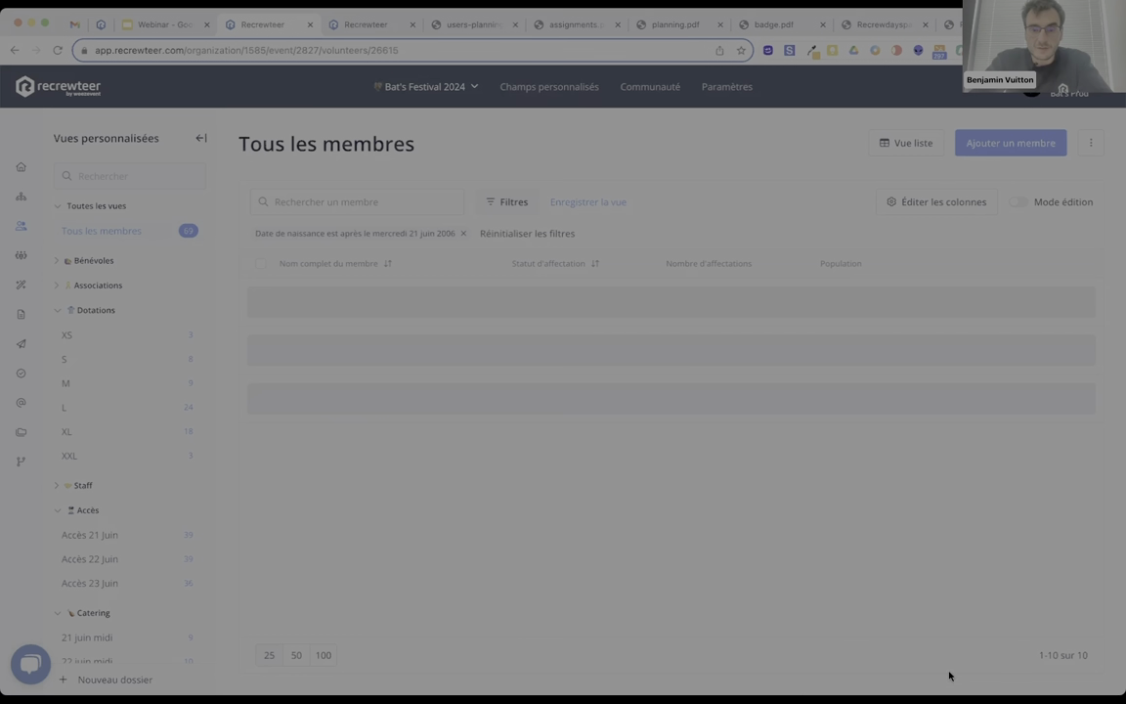
{"action": "scroll", "coordinate": [671, 336], "scroll_direction": "down", "scroll_amount": 5}
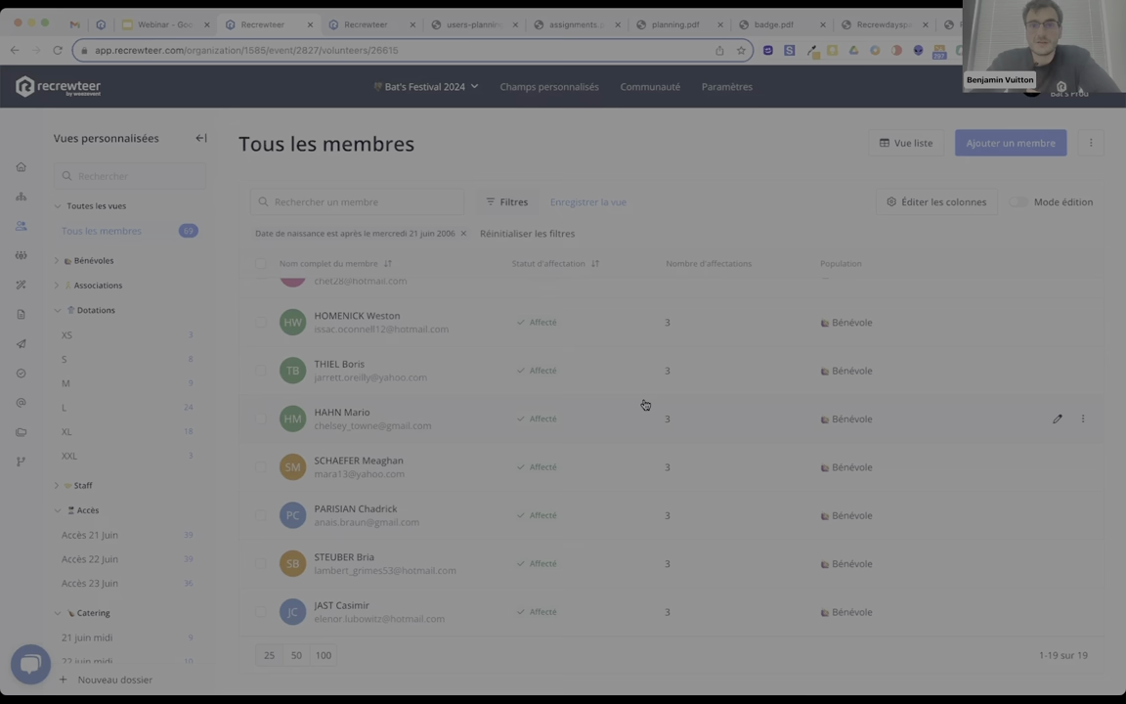
{"action": "scroll", "coordinate": [512, 485], "scroll_direction": "up", "scroll_amount": 5}
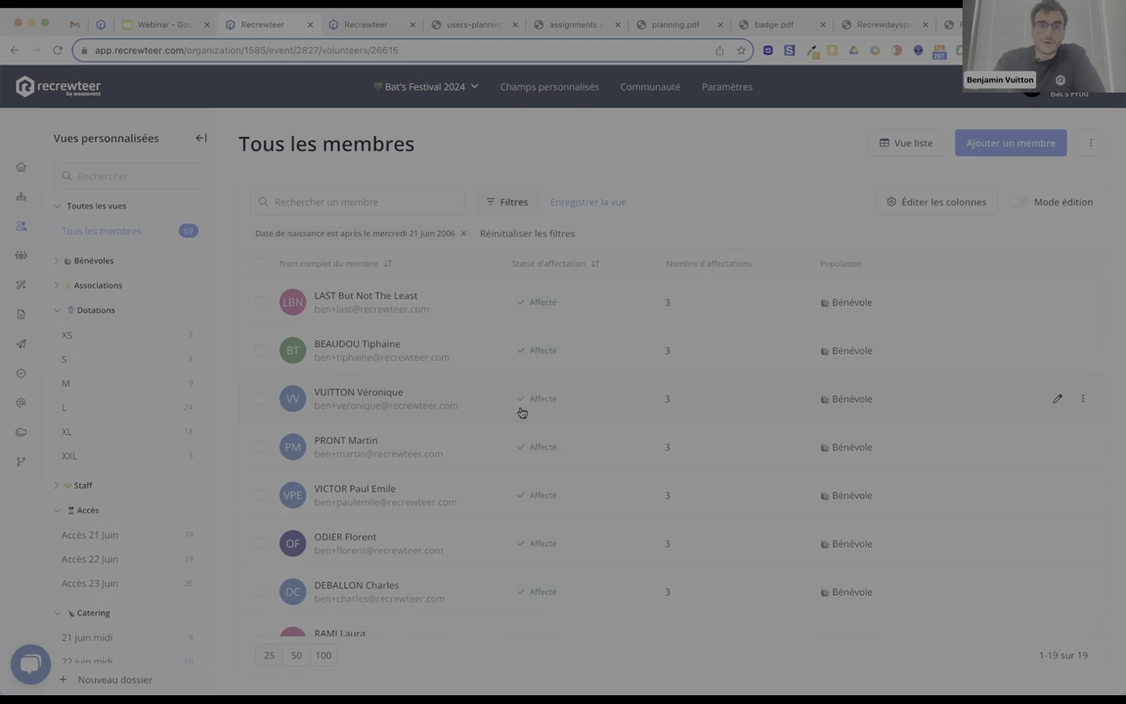
Save the filtered list as a new view 'Bénévoles mineurs' in the Toutes les vues folder.
{"action": "left_click", "coordinate": [589, 203]}
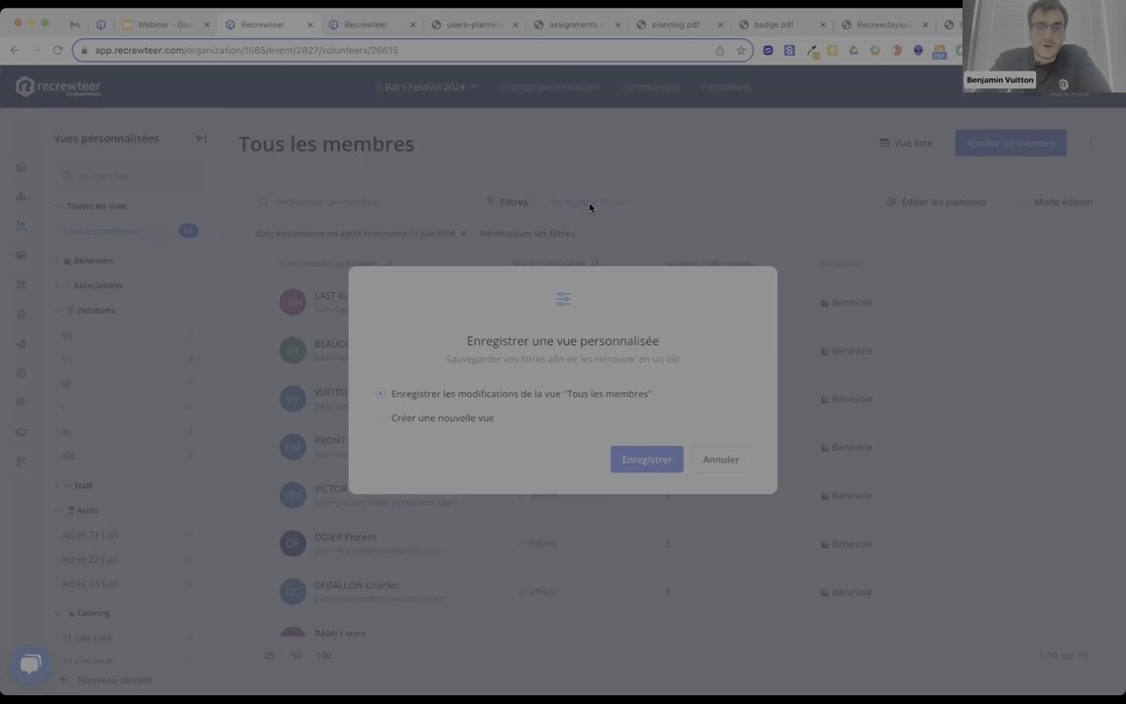
{"action": "left_click", "coordinate": [463, 417]}
{"action": "type", "text": "Bénévoles mineurs"}
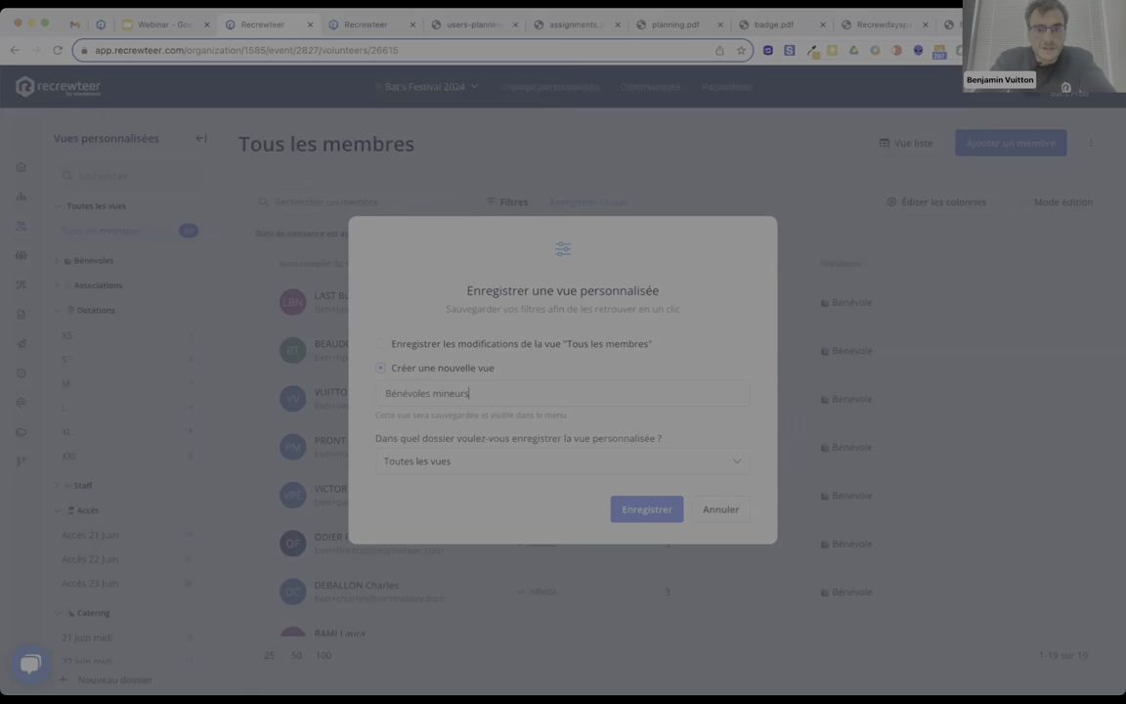
{"action": "left_click", "coordinate": [615, 509]}
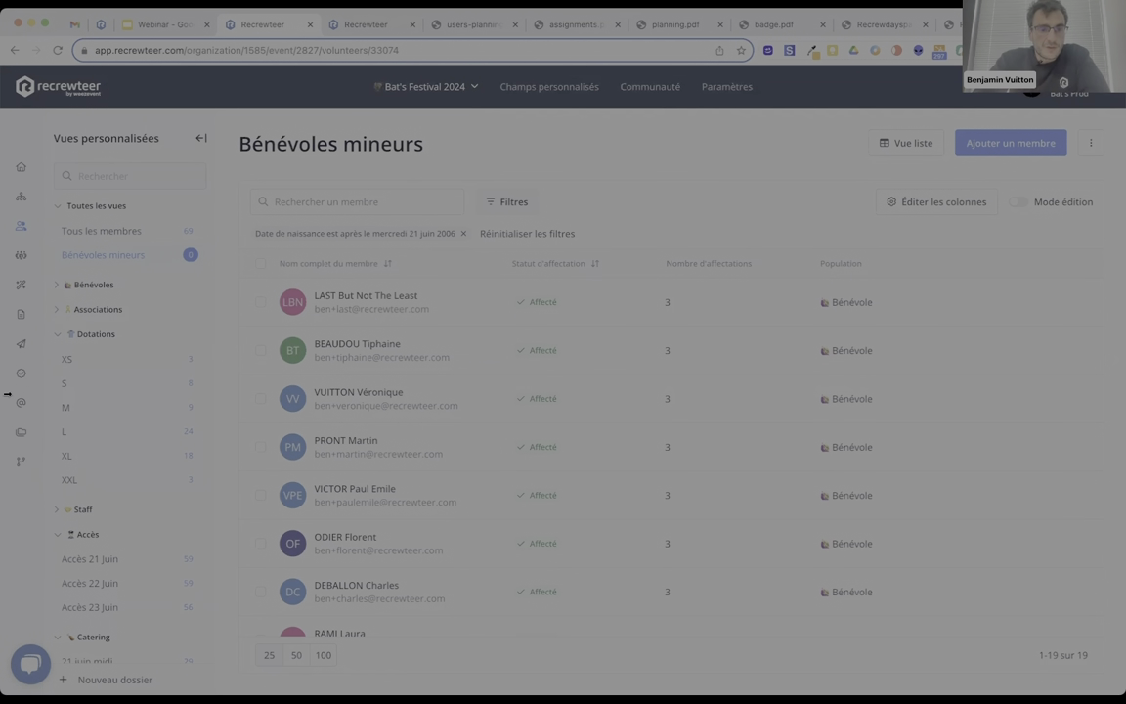
Review the Weezevent integration's synchronisation rules, then go to the Campagnes list.
{"action": "left_click", "coordinate": [11, 459]}
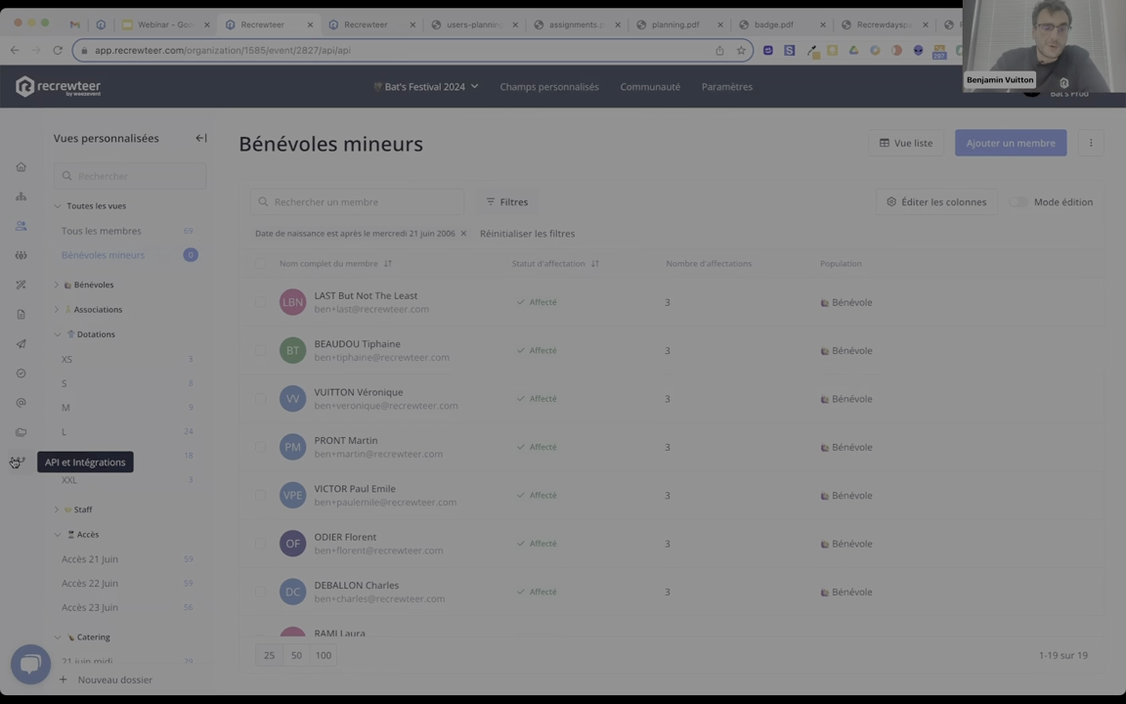
{"action": "left_click", "coordinate": [131, 190]}
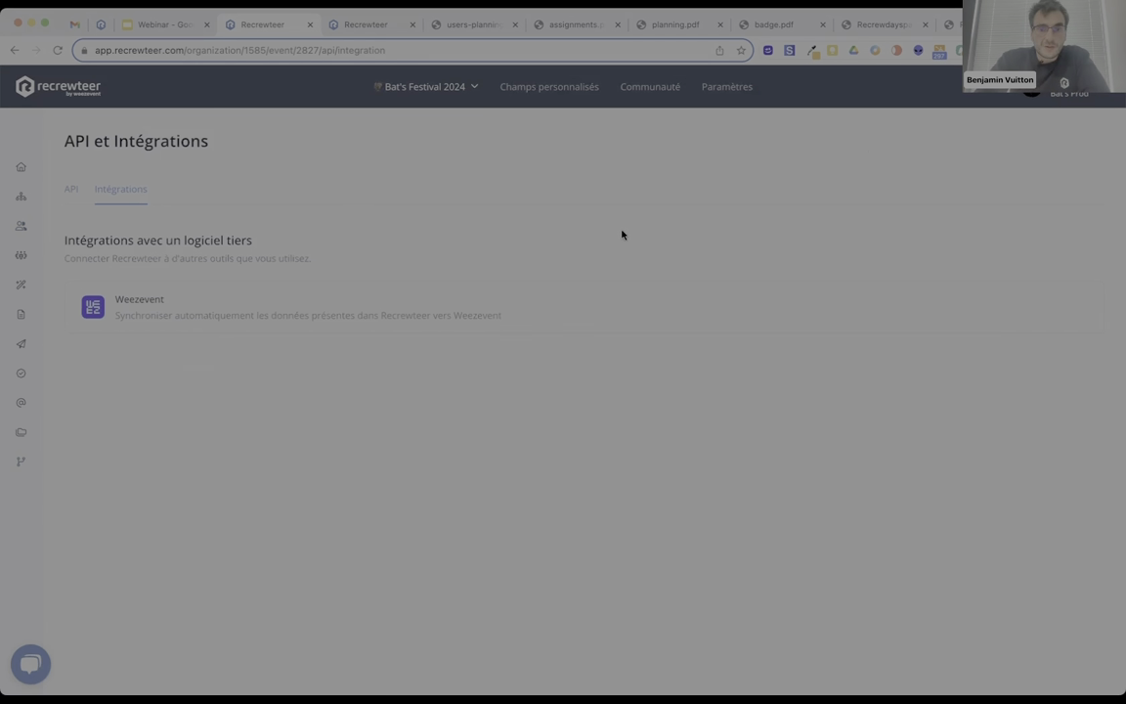
{"action": "left_click", "coordinate": [653, 315]}
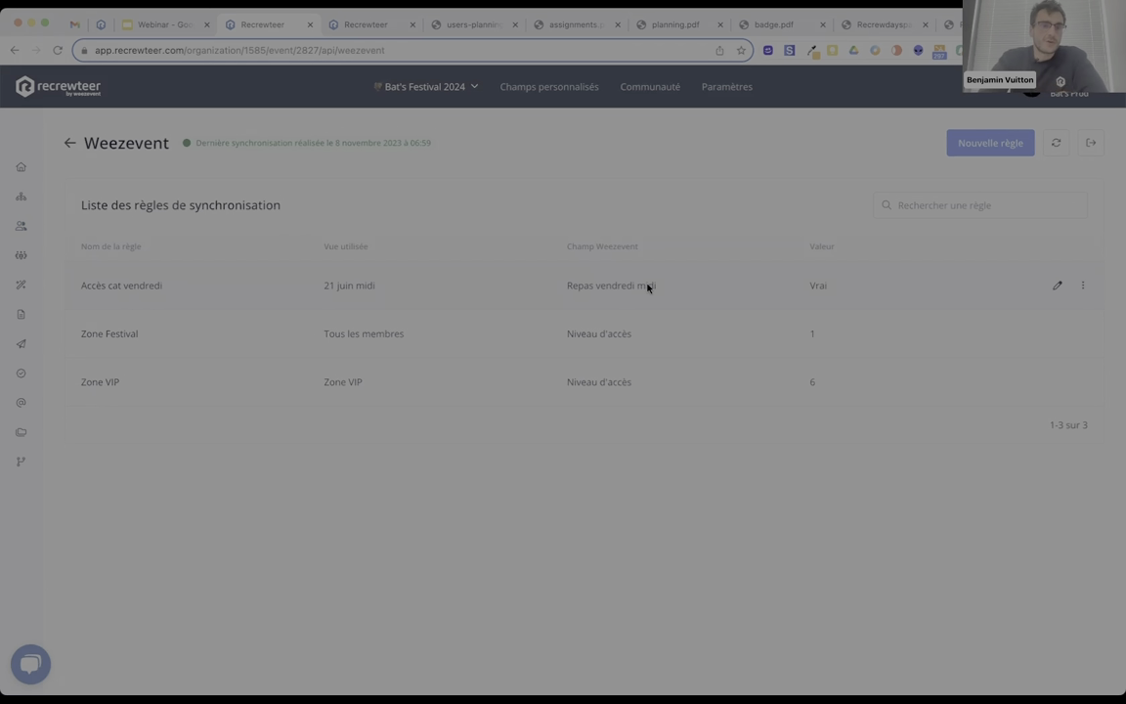
{"action": "left_click", "coordinate": [20, 343]}
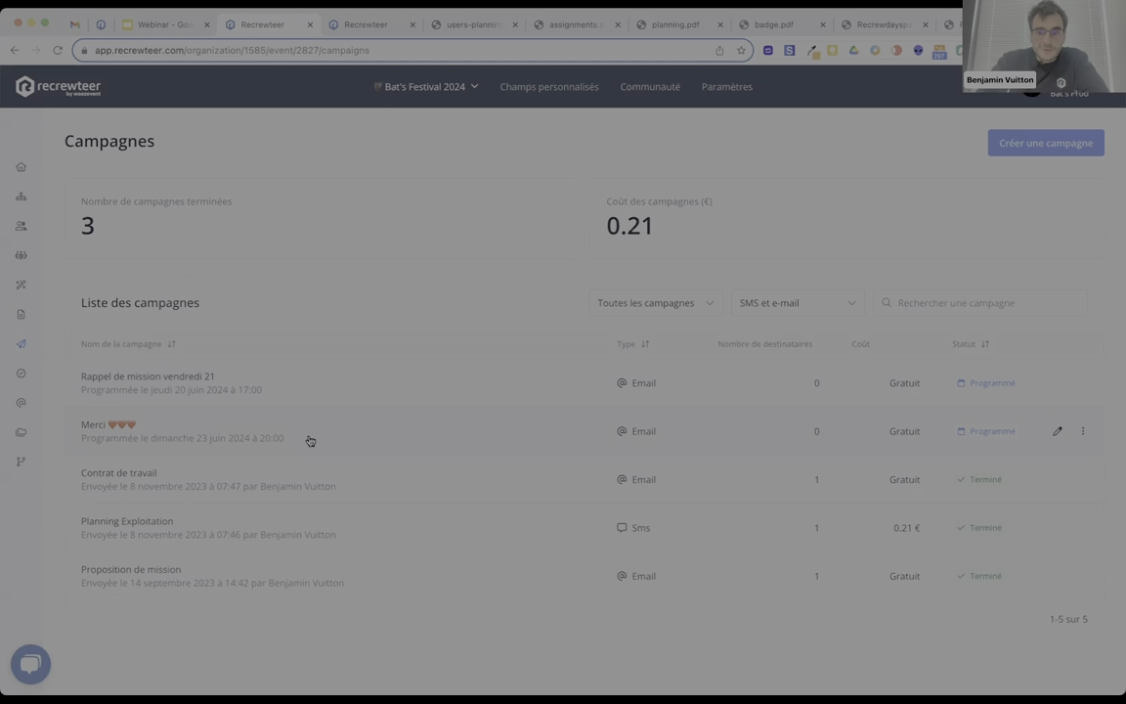
Check the Planning Exploitation campaign's message preview and recipient reply, then return to Campagnes.
{"action": "left_click", "coordinate": [103, 533]}
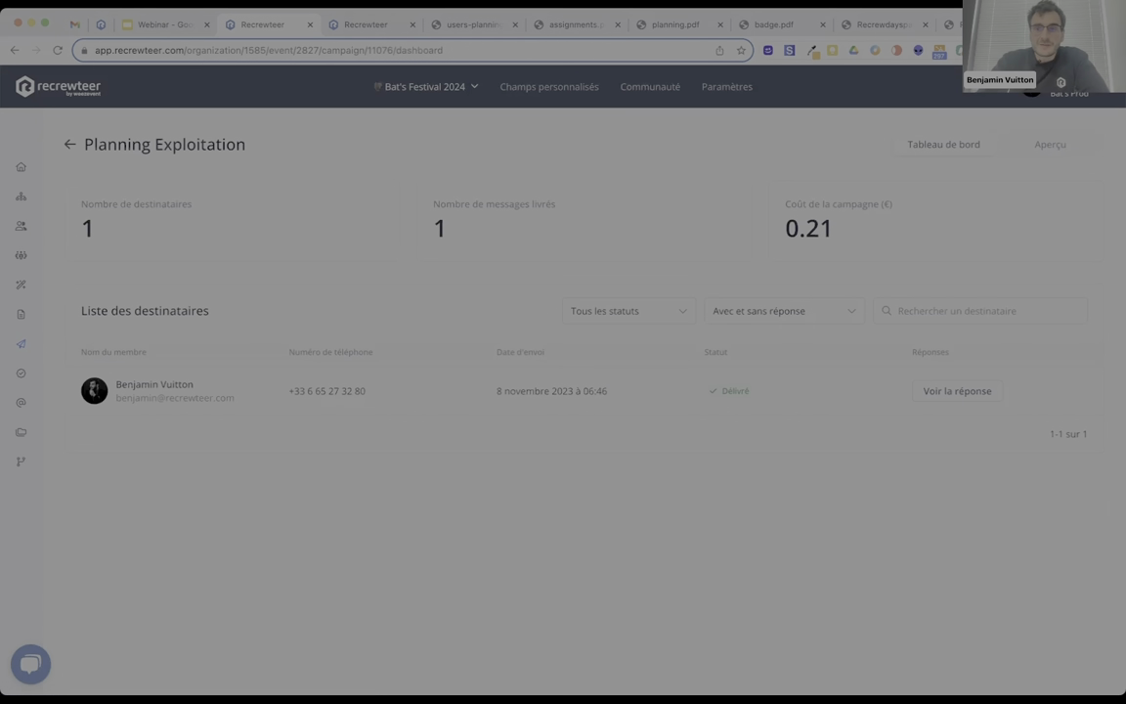
{"action": "left_click", "coordinate": [1025, 144]}
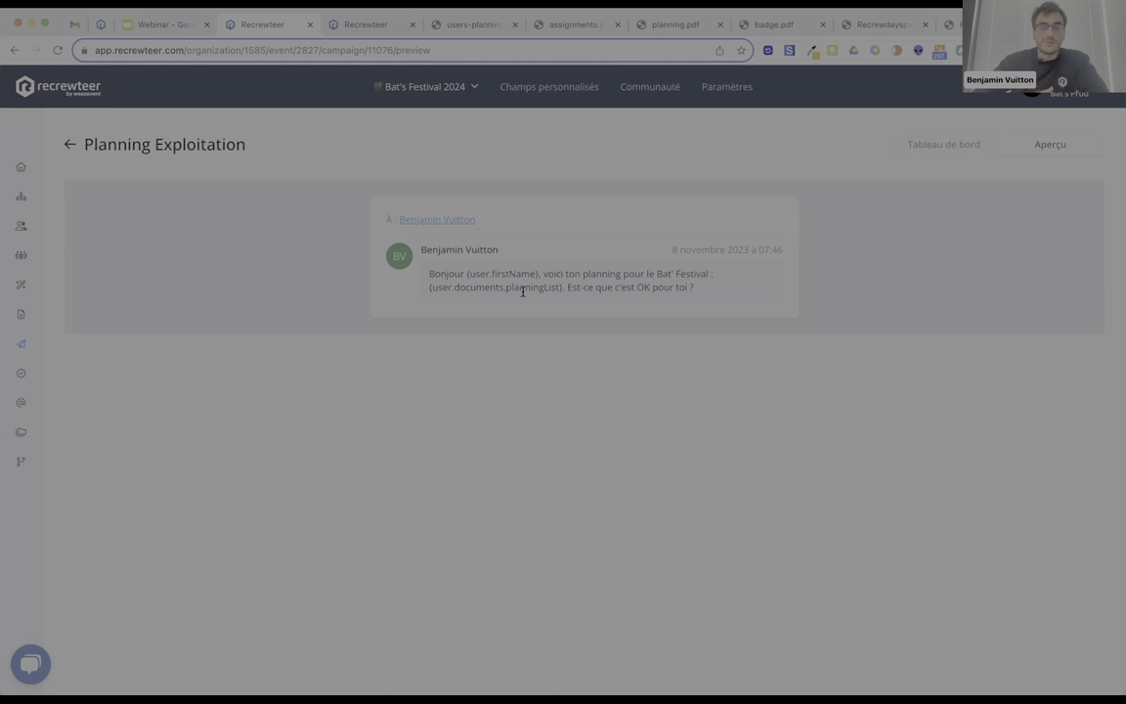
{"action": "left_click", "coordinate": [933, 143]}
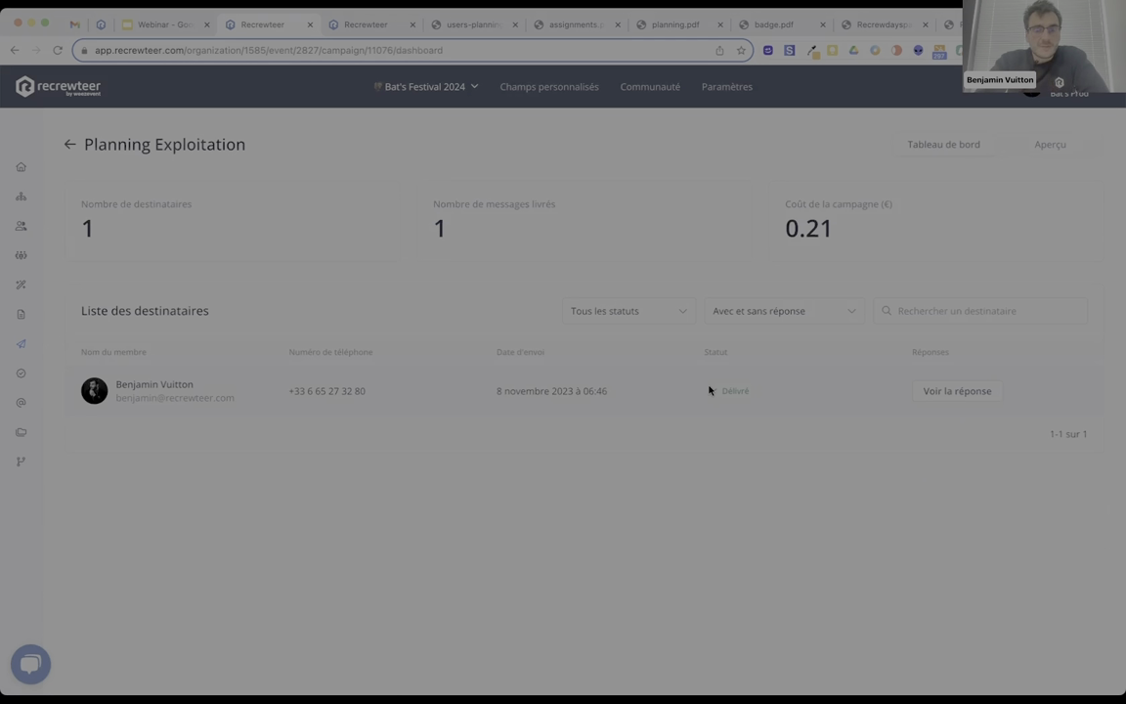
{"action": "left_click", "coordinate": [965, 391]}
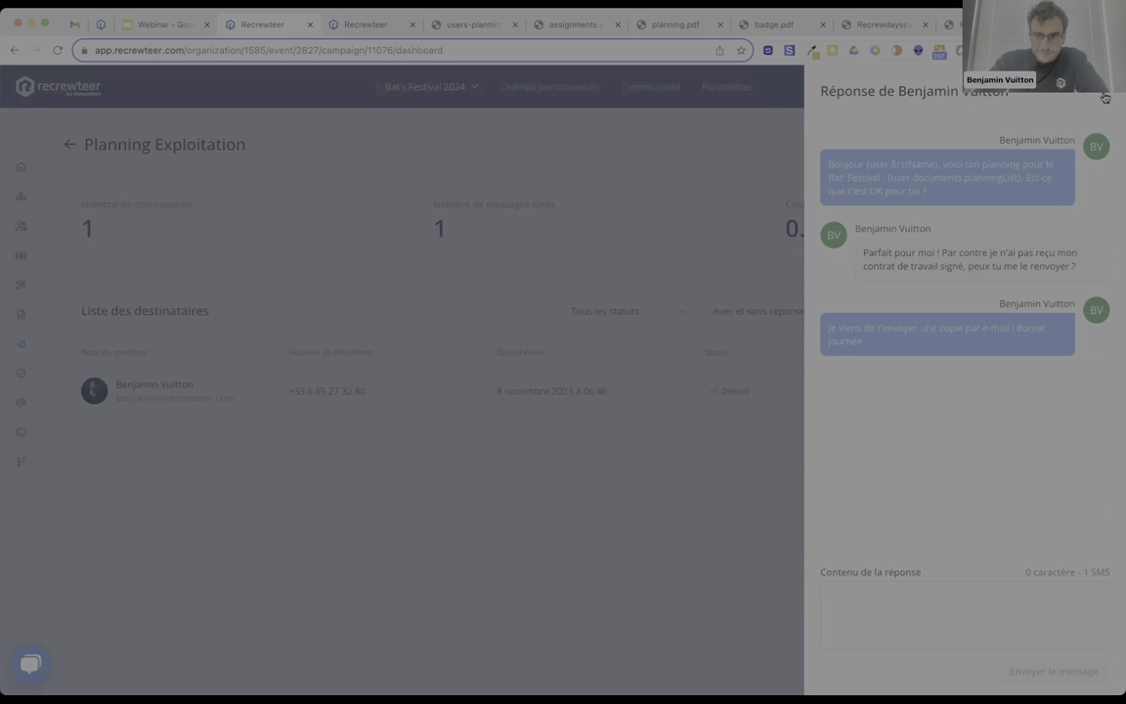
{"action": "left_click", "coordinate": [260, 323]}
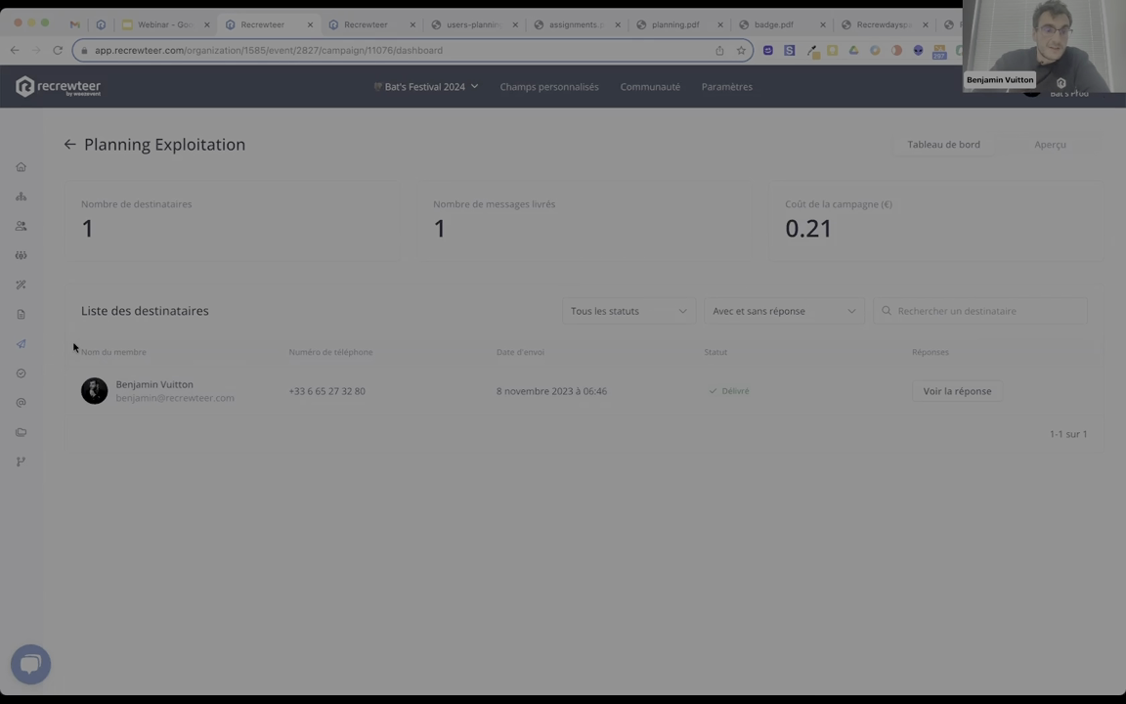
{"action": "left_click", "coordinate": [21, 348]}
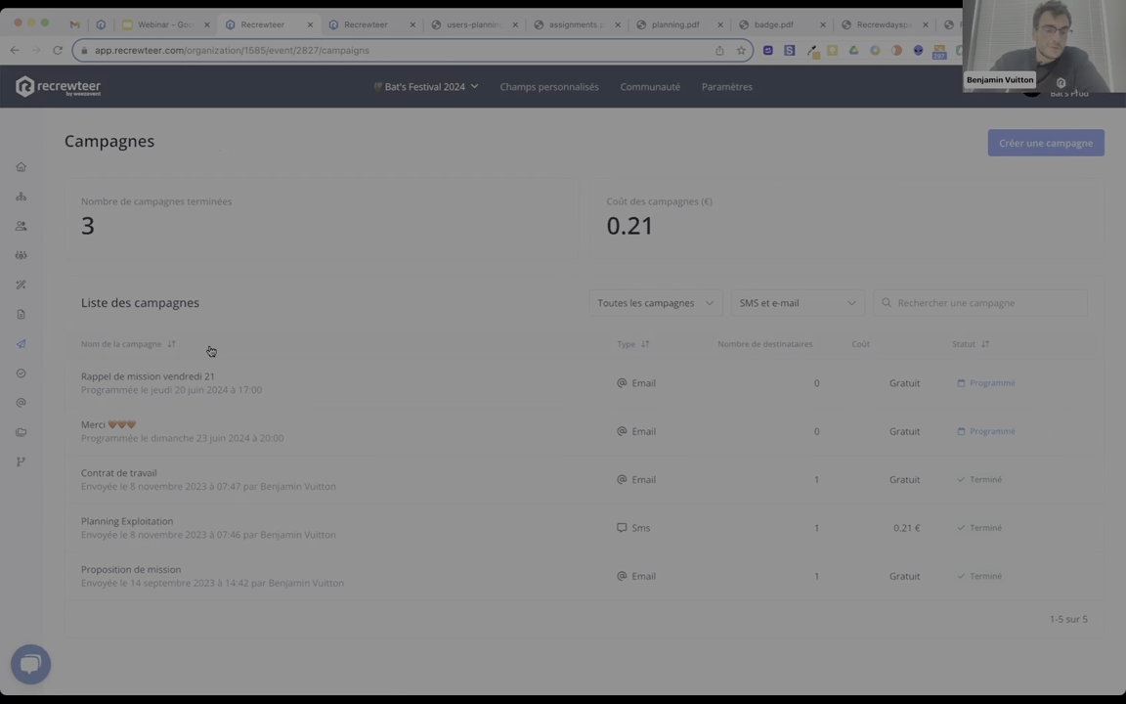
Browse the Documents list and the Attestation certificate preview, then return to the Tableau de bord.
{"action": "left_click", "coordinate": [21, 431]}
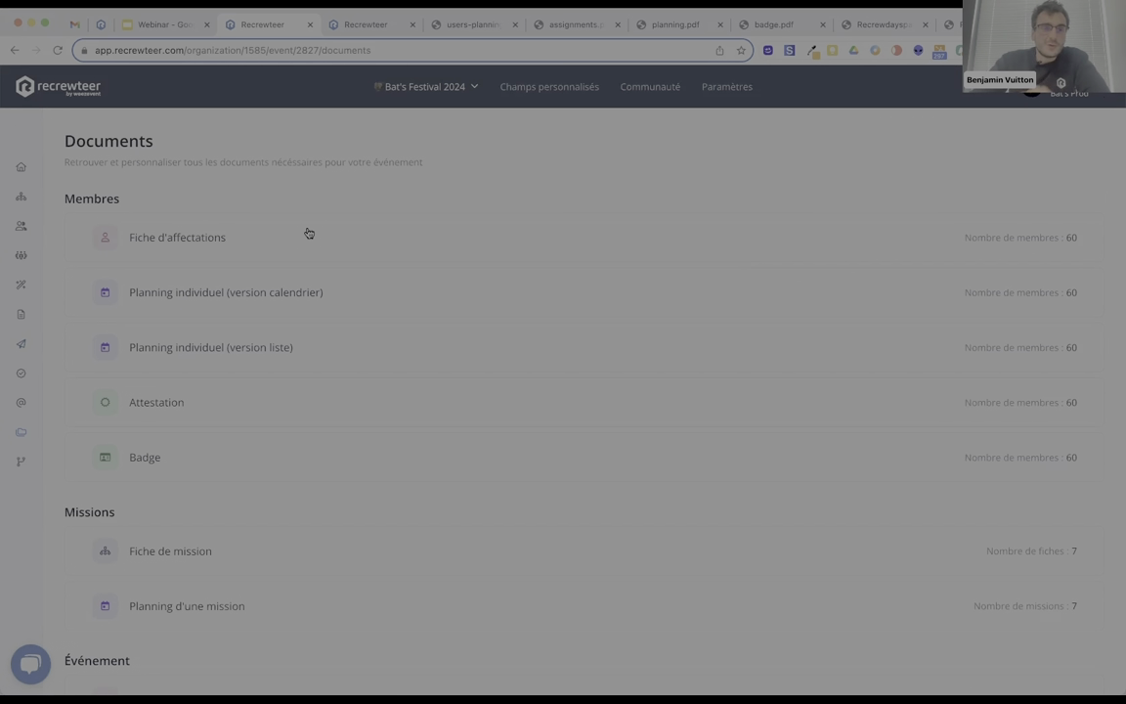
{"action": "scroll", "coordinate": [308, 233], "scroll_direction": "down", "scroll_amount": 2}
{"action": "scroll", "coordinate": [309, 232], "scroll_direction": "down", "scroll_amount": 1}
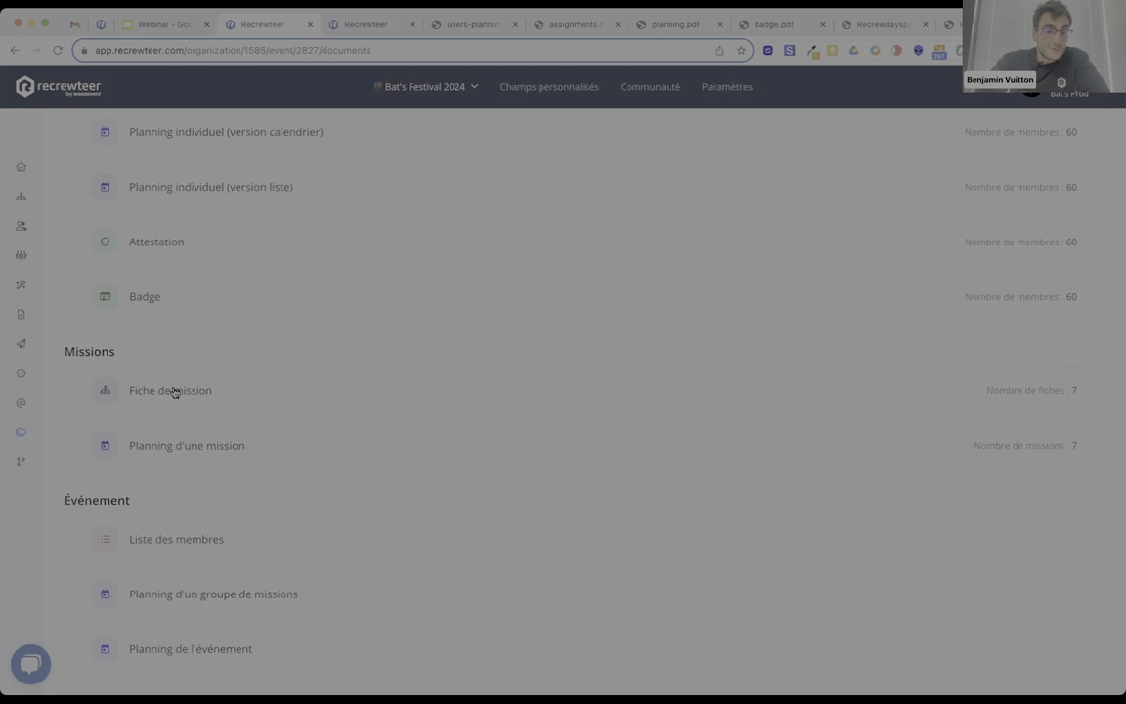
{"action": "scroll", "coordinate": [228, 351], "scroll_direction": "up", "scroll_amount": 3}
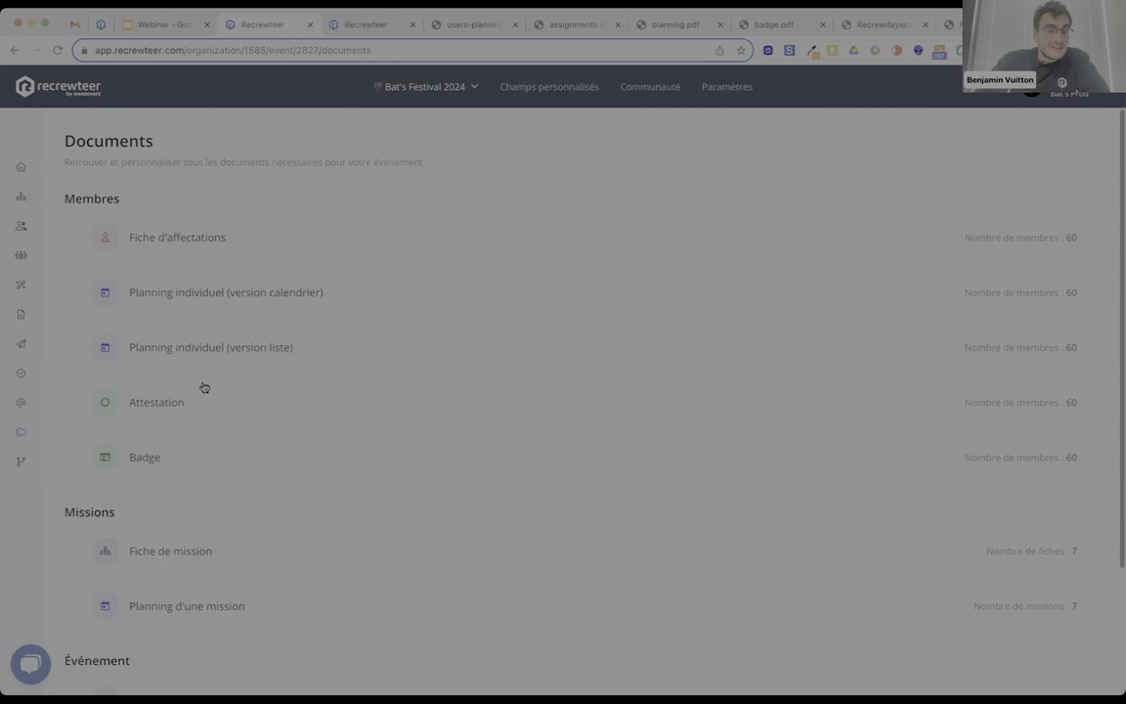
{"action": "left_click", "coordinate": [157, 402]}
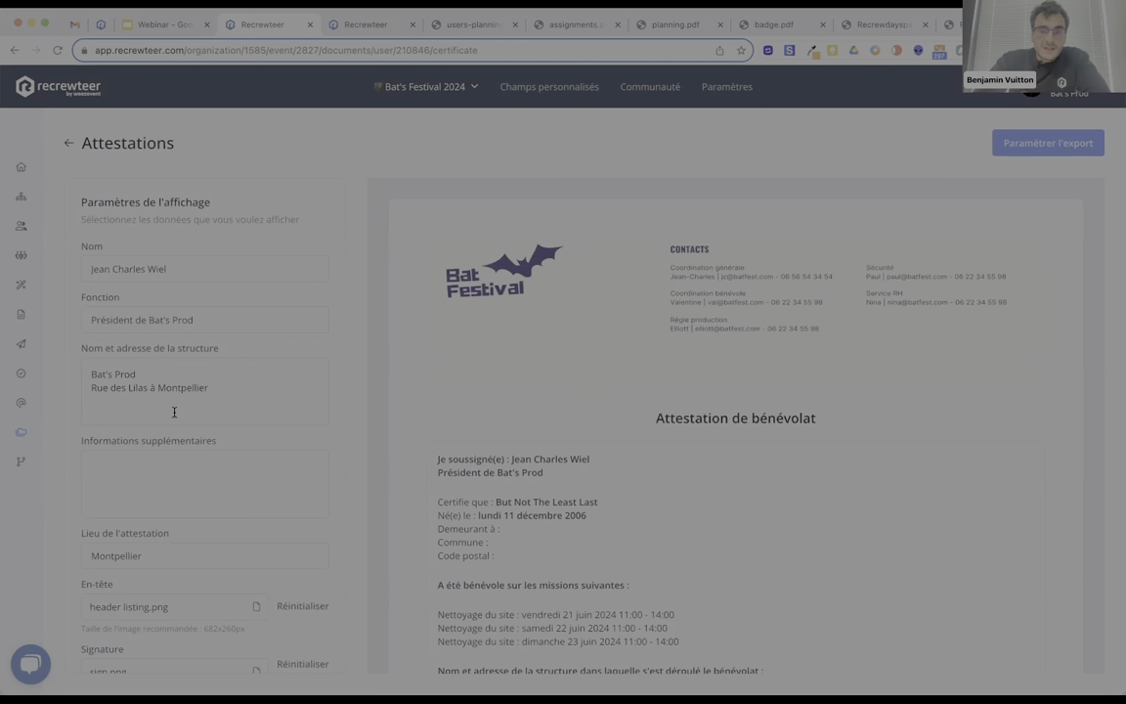
{"action": "scroll", "coordinate": [254, 320], "scroll_direction": "down", "scroll_amount": 1}
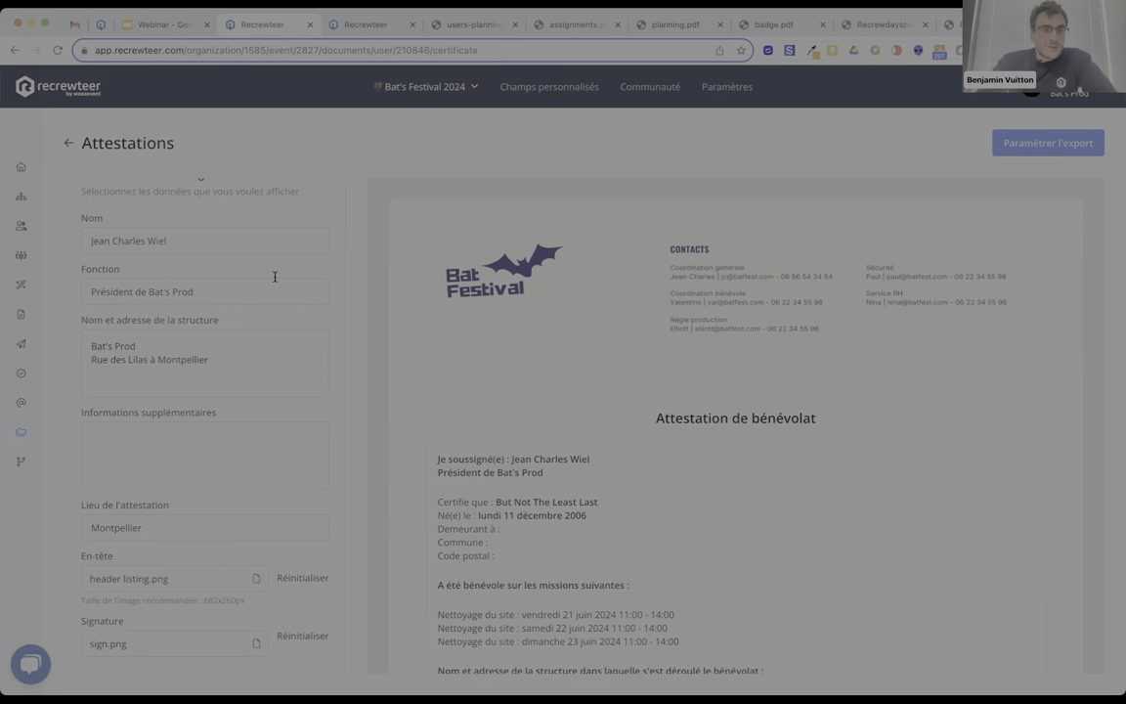
{"action": "left_click", "coordinate": [20, 168]}
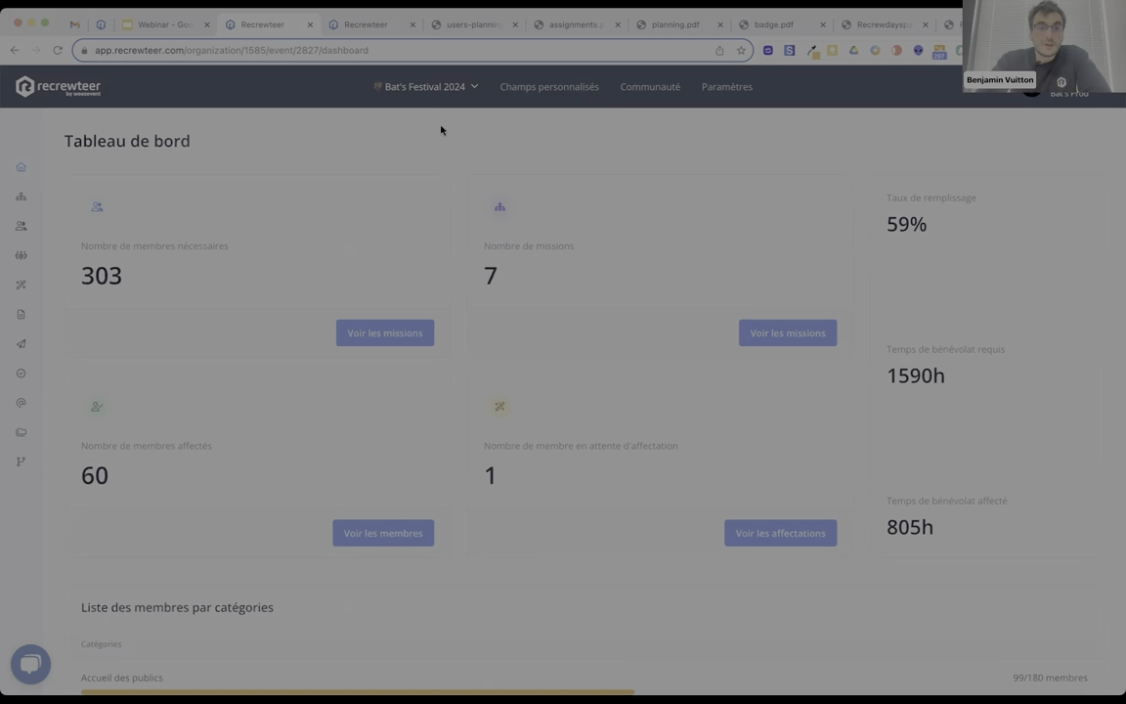
Switch to the Communauté overview and list all 240 members under Vos membres.
{"action": "left_click", "coordinate": [650, 87]}
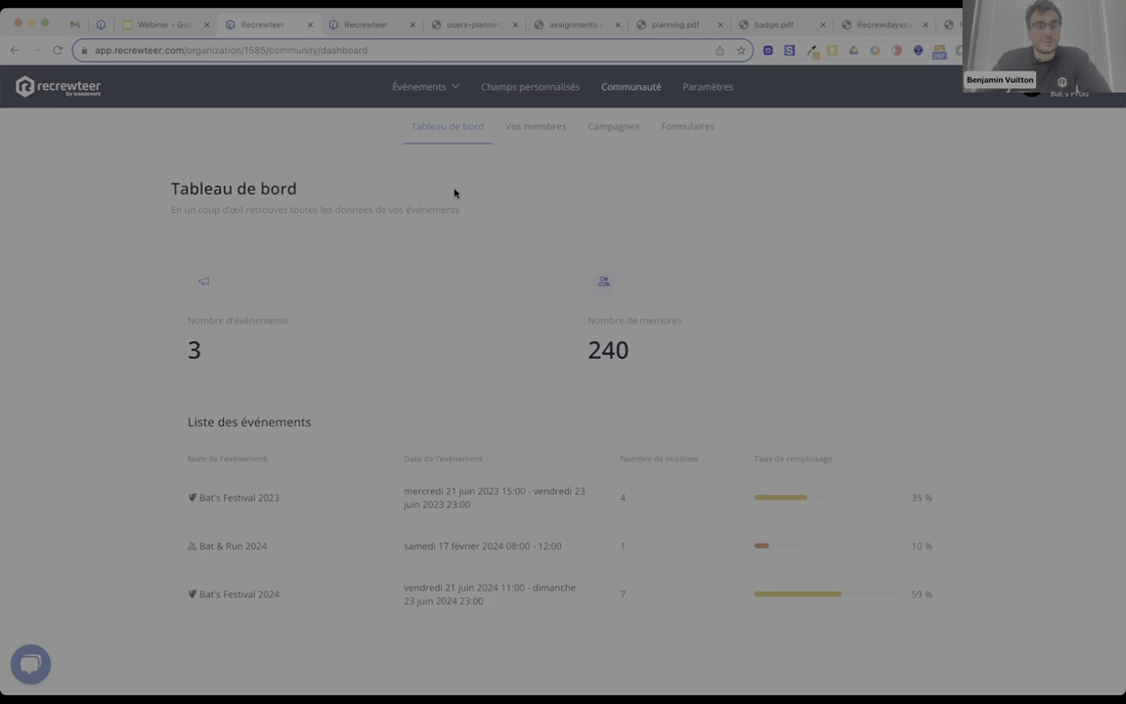
{"action": "left_click", "coordinate": [534, 129]}
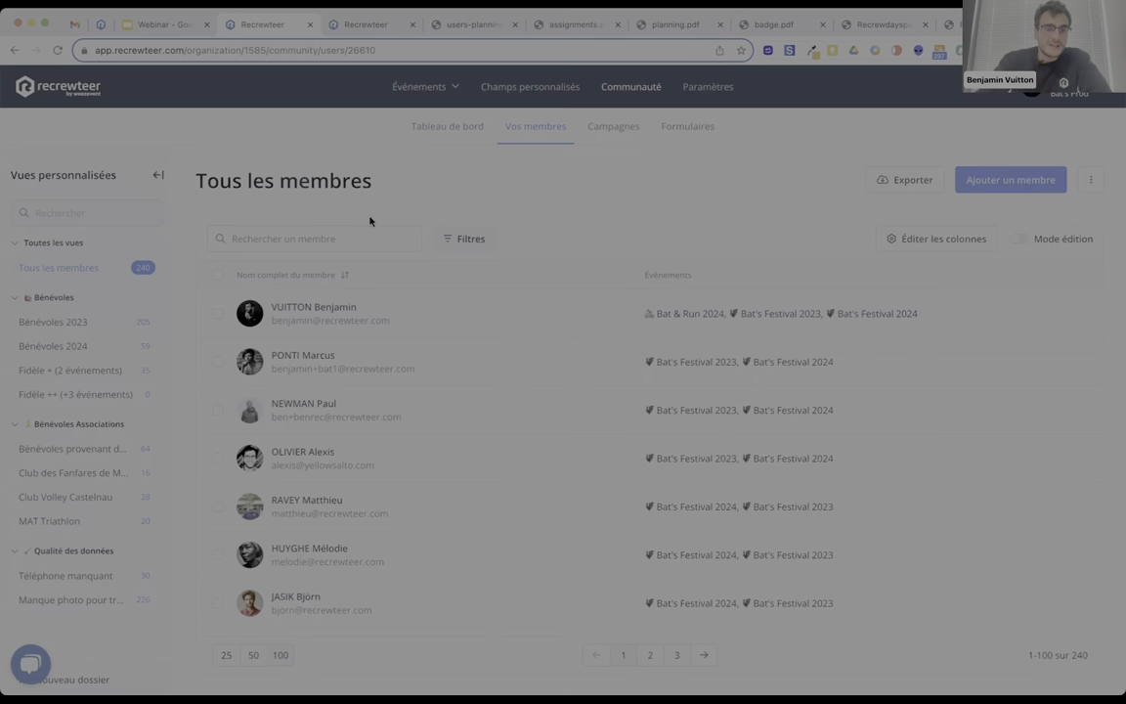
Browse the Bénévoles 2023, Bénévoles 2024 and Fidèle + (2 événements) member views.
{"action": "left_click", "coordinate": [75, 327]}
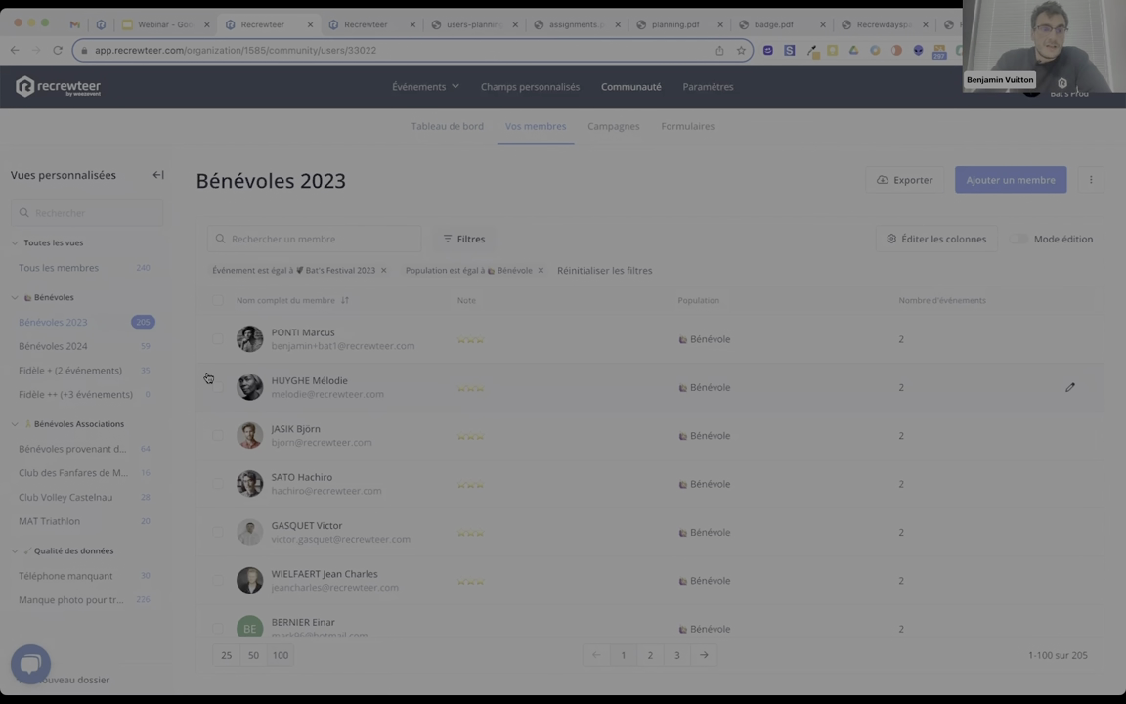
{"action": "left_click", "coordinate": [40, 346]}
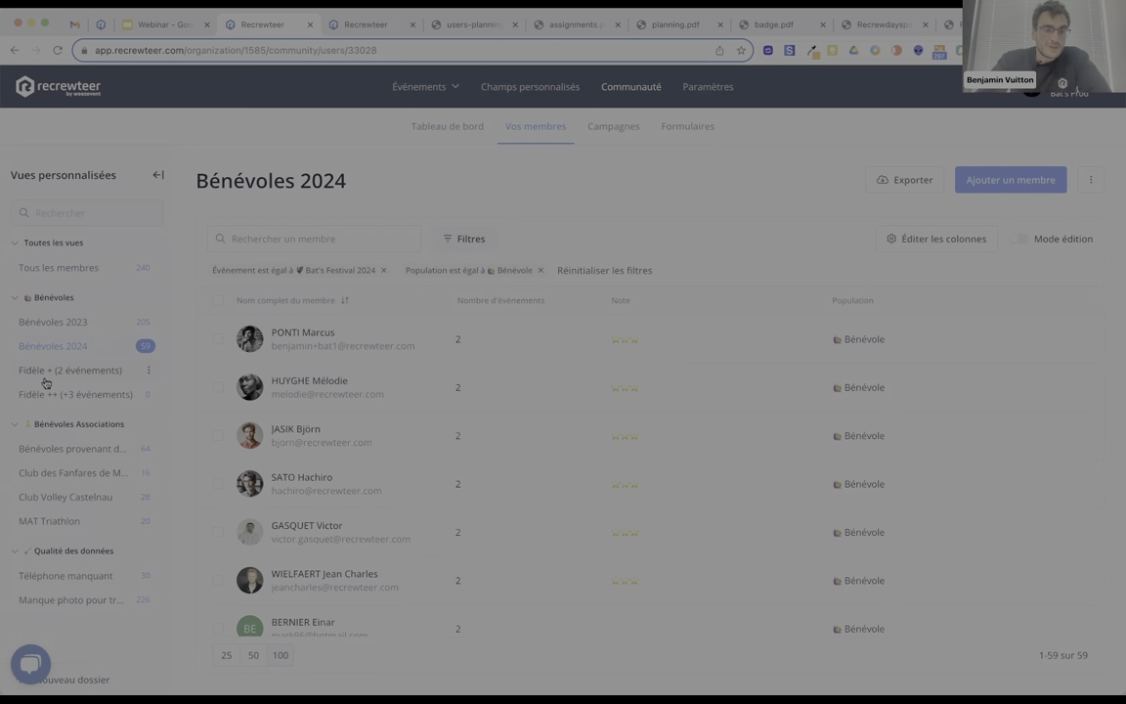
{"action": "left_click", "coordinate": [44, 378]}
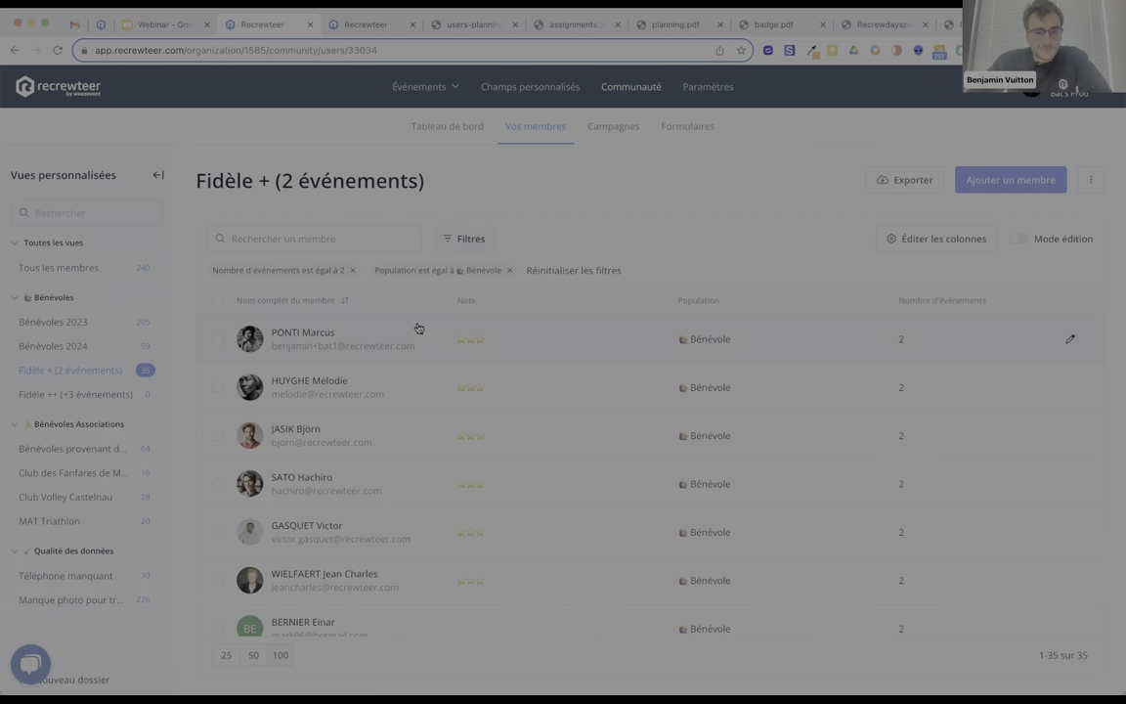
Check the duplicate-members manager, return to the Fidèle + list, then go to the organisation's events list.
{"action": "left_click", "coordinate": [1086, 179]}
{"action": "left_click", "coordinate": [1017, 217]}
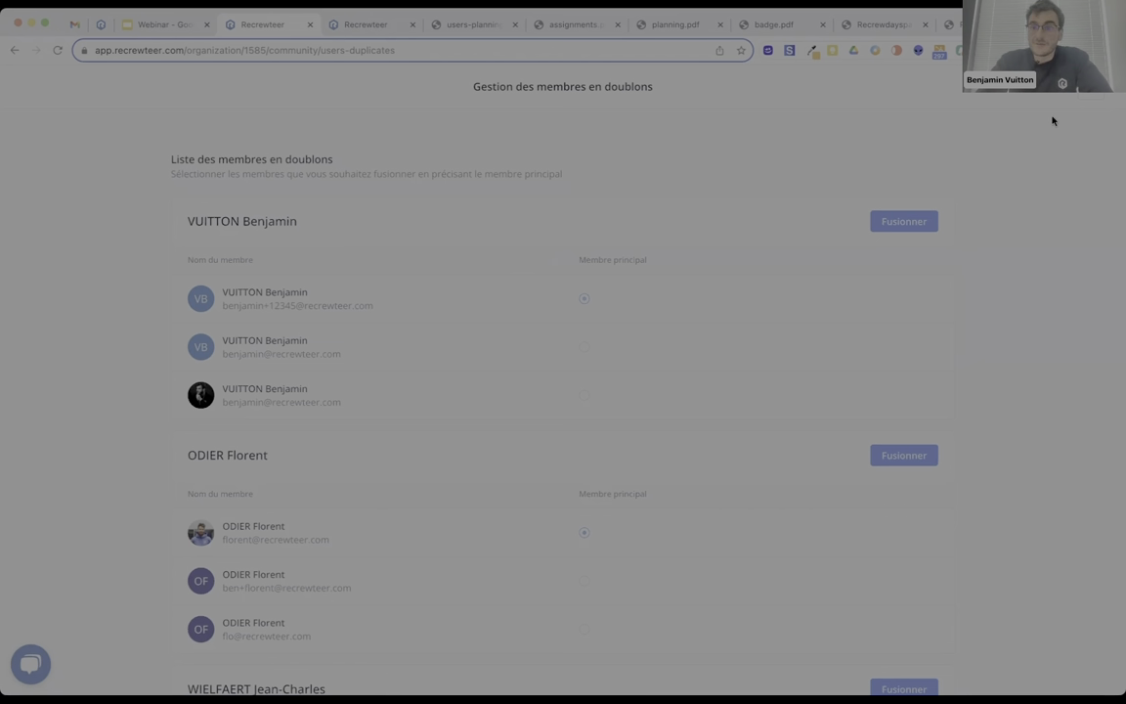
{"action": "key", "text": "super+bracketleft"}
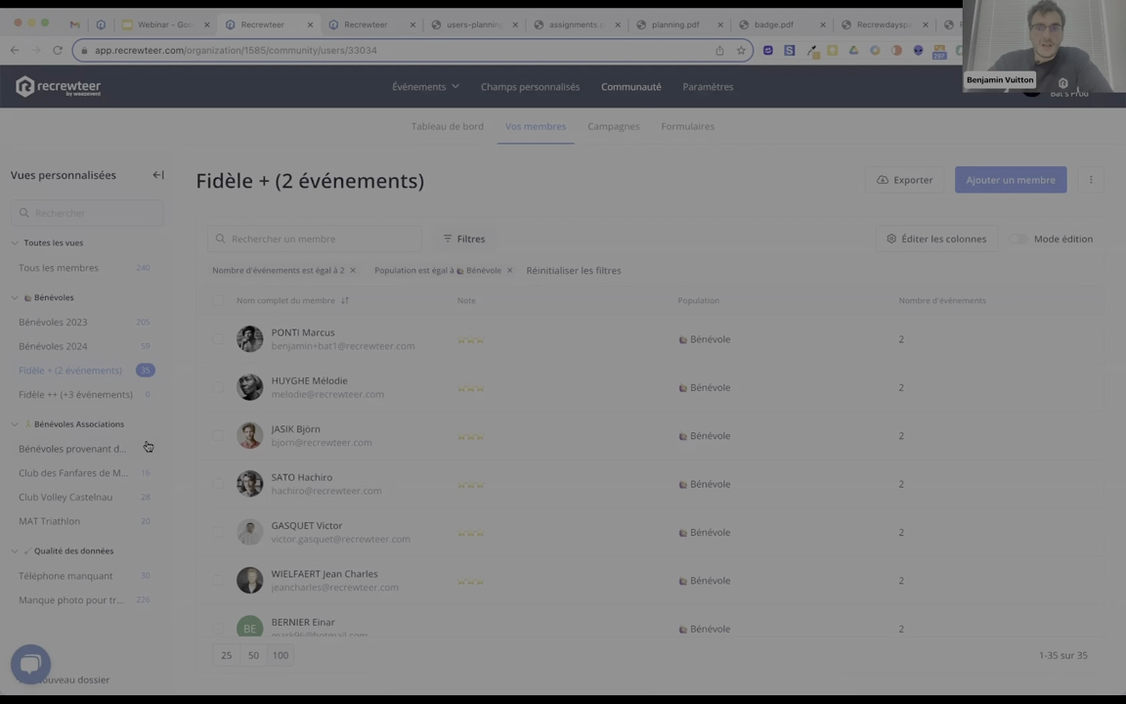
{"action": "left_click", "coordinate": [67, 91]}
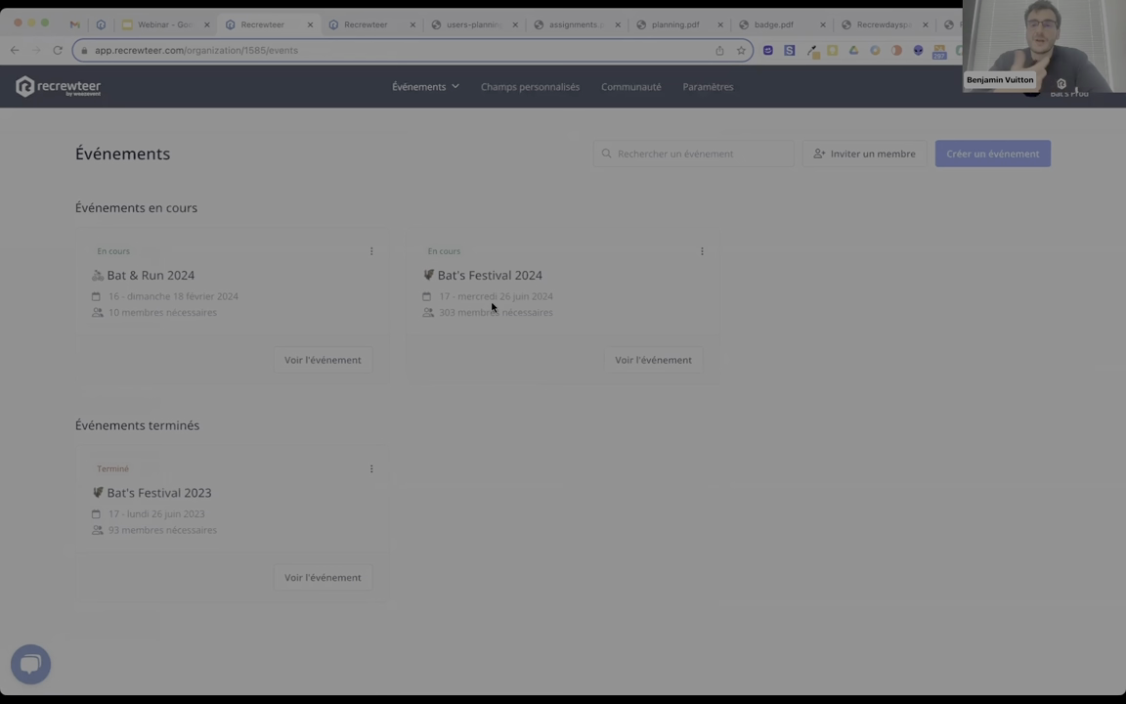
{"action": "left_click", "coordinate": [608, 88]}
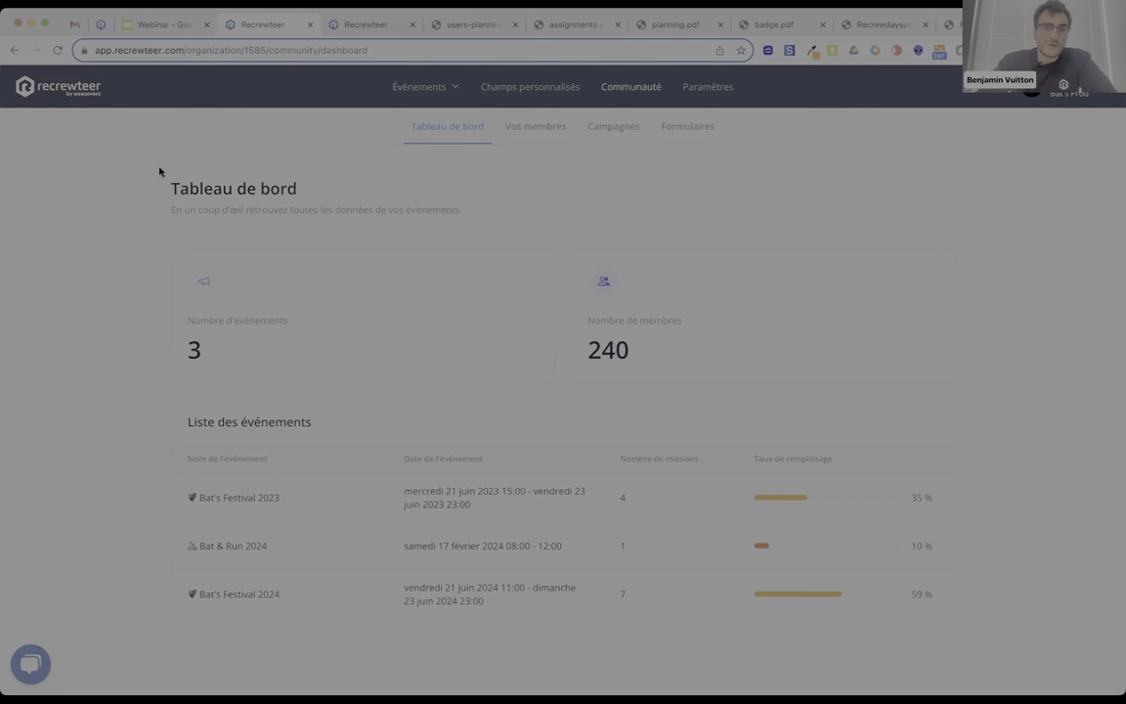
{"action": "left_click", "coordinate": [70, 93]}
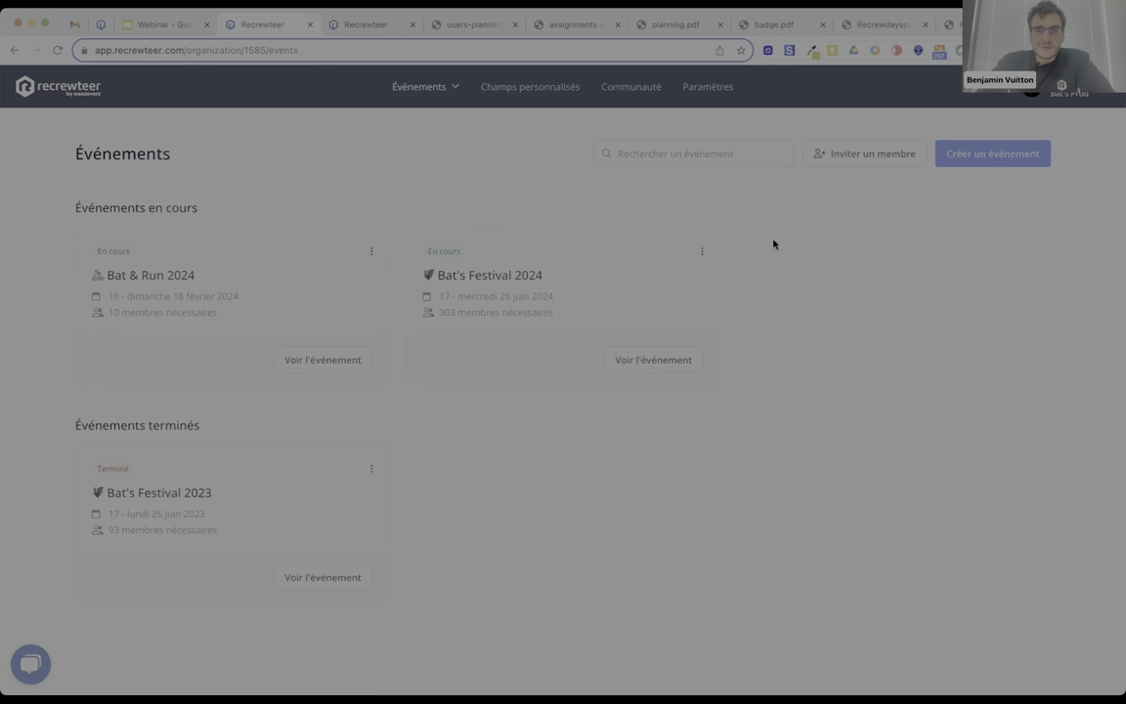
{"action": "left_click", "coordinate": [702, 254]}
Edit Bat's Festival 2024 so its event languages are Français and Anglais, and save the update.
{"action": "left_click", "coordinate": [673, 282]}
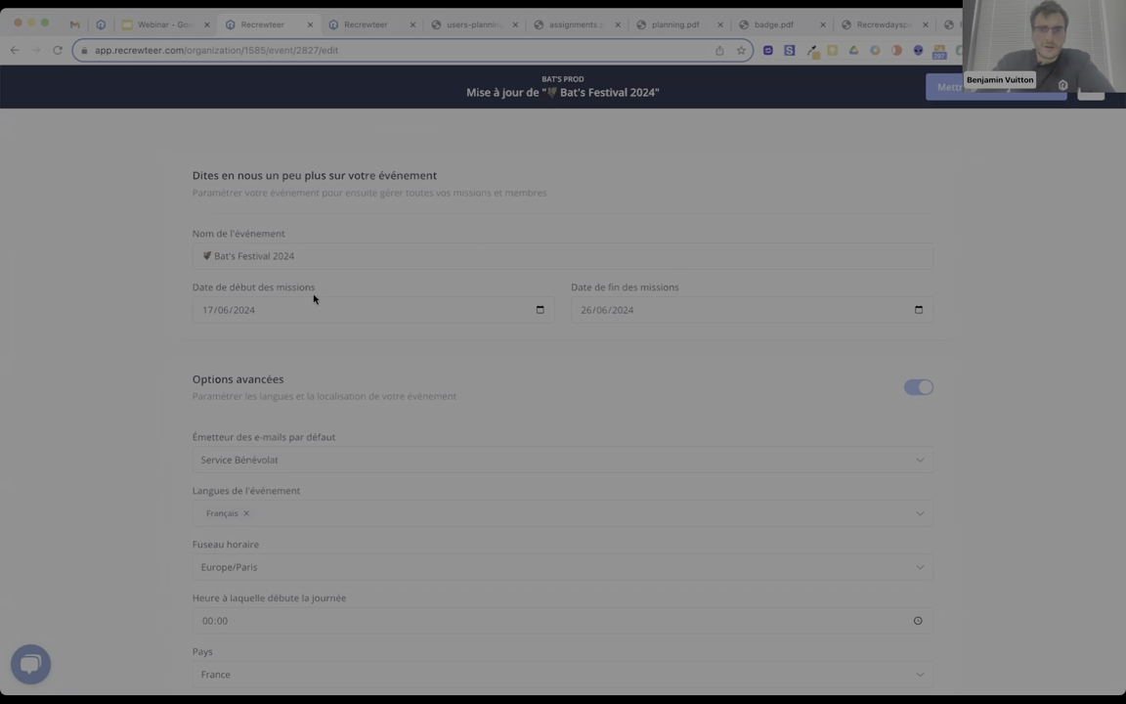
{"action": "scroll", "coordinate": [312, 293], "scroll_direction": "down", "scroll_amount": 5}
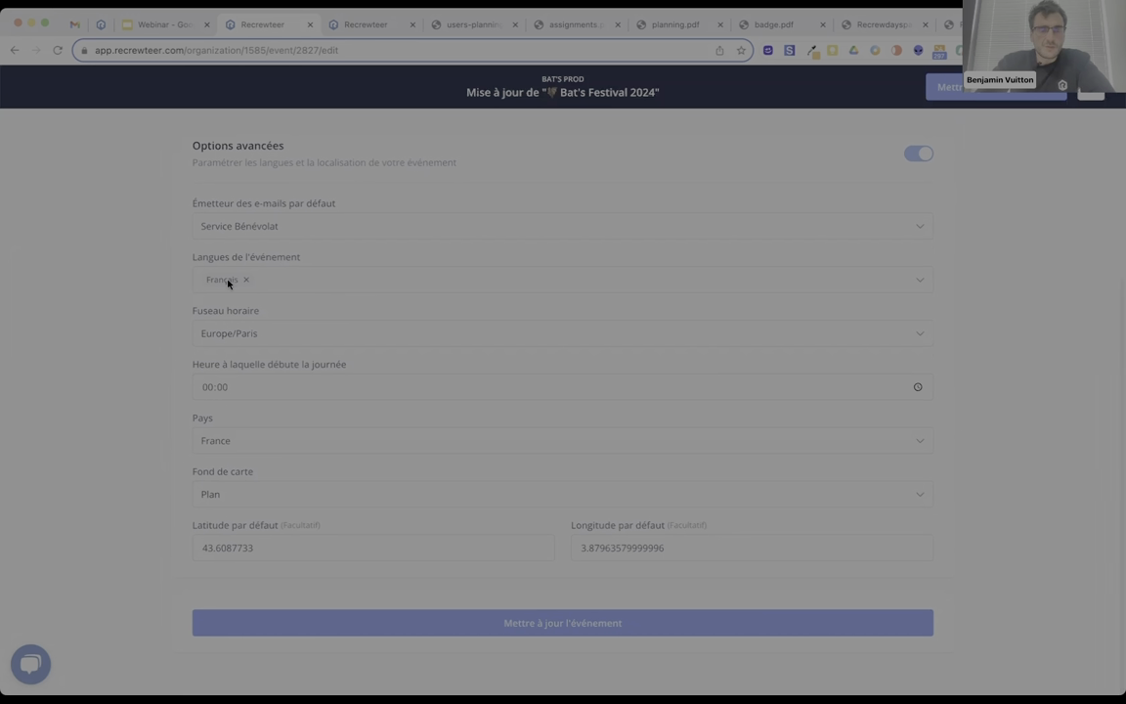
{"action": "left_click", "coordinate": [270, 281]}
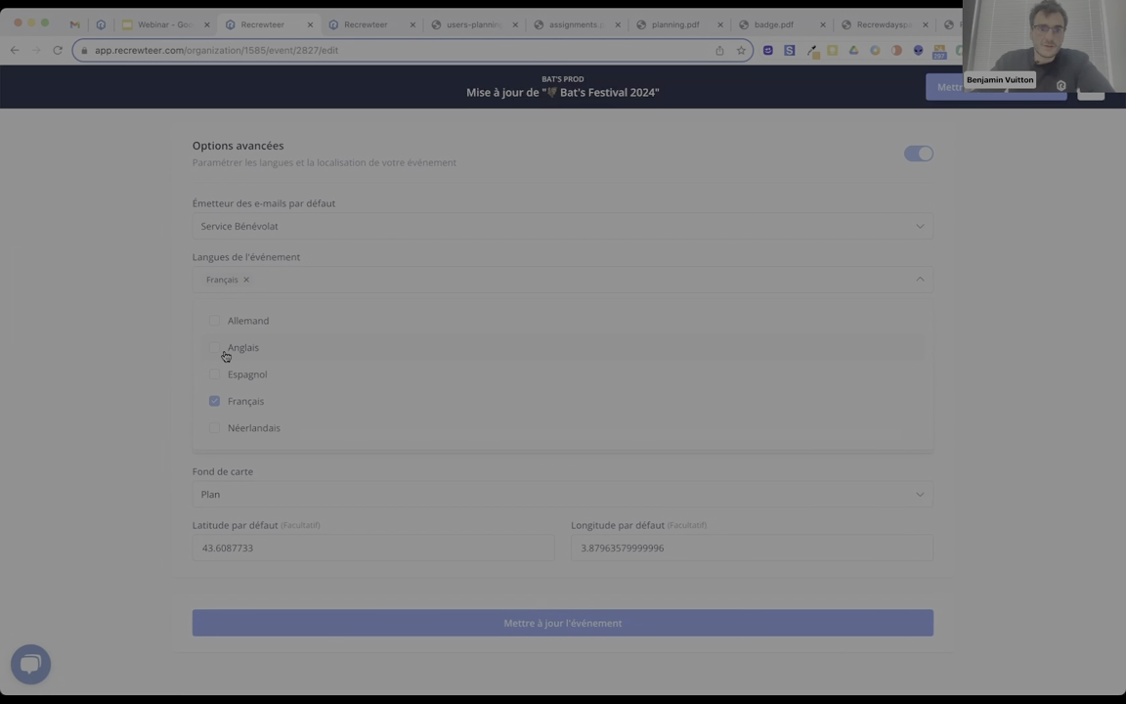
{"action": "left_click", "coordinate": [225, 355]}
{"action": "left_click", "coordinate": [567, 621]}
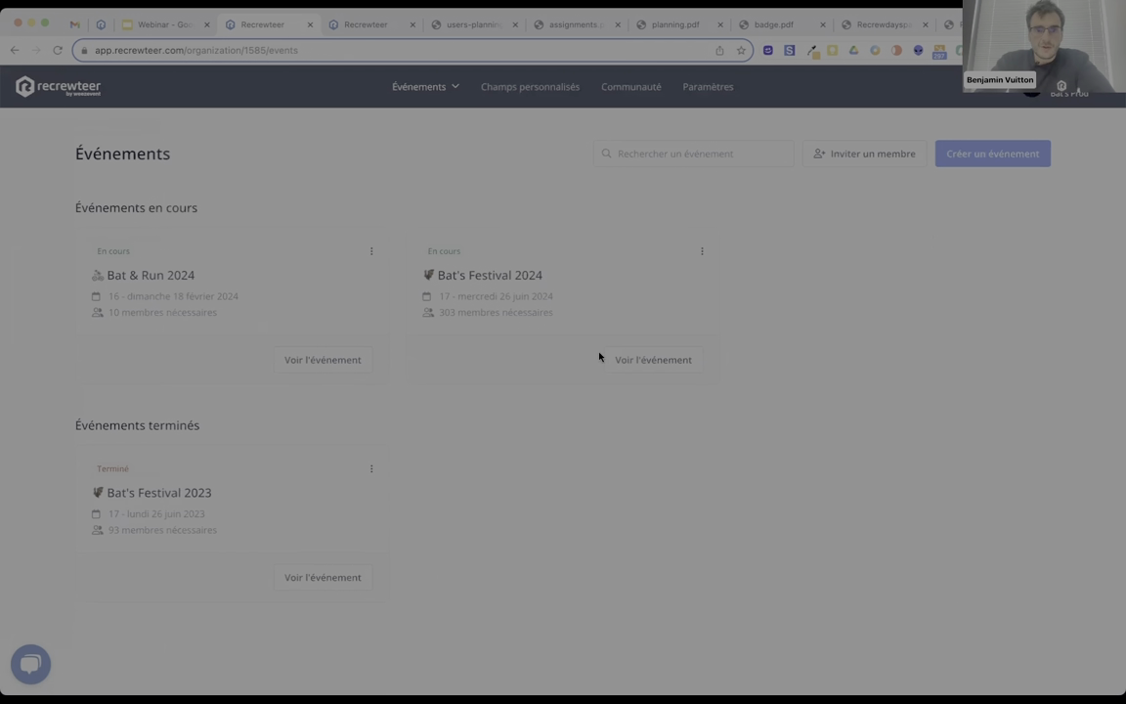
Open the Bat's Festival 2024 event and go to its Traductions page.
{"action": "left_click", "coordinate": [621, 358]}
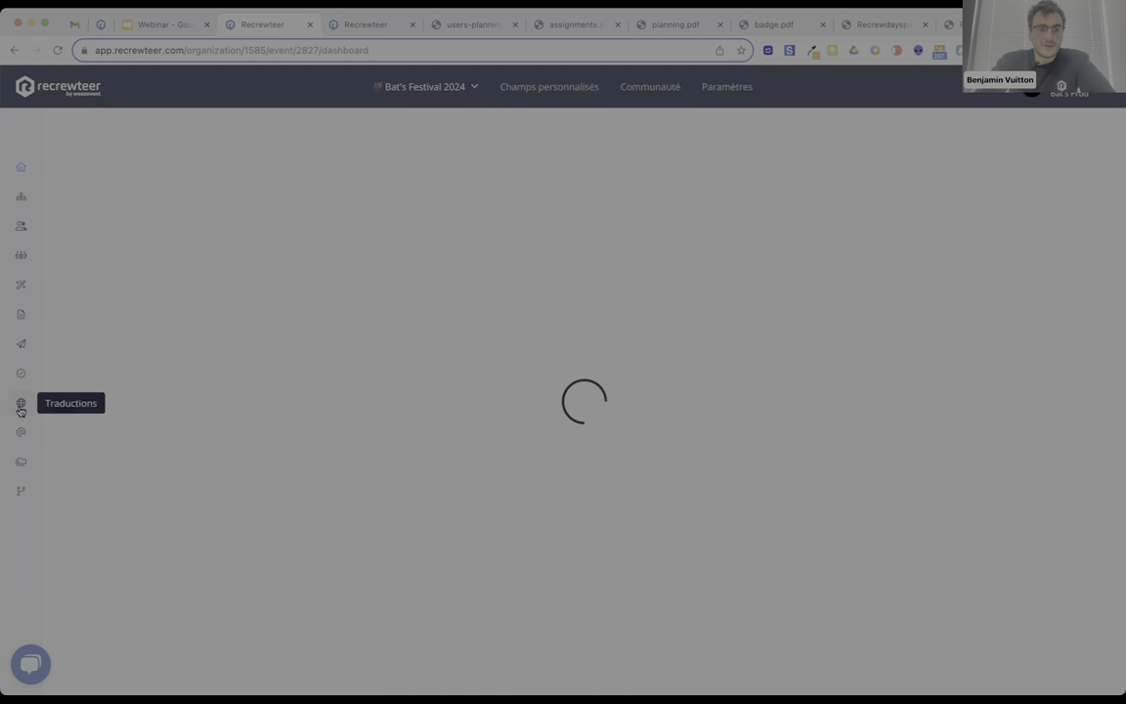
{"action": "left_click", "coordinate": [21, 406]}
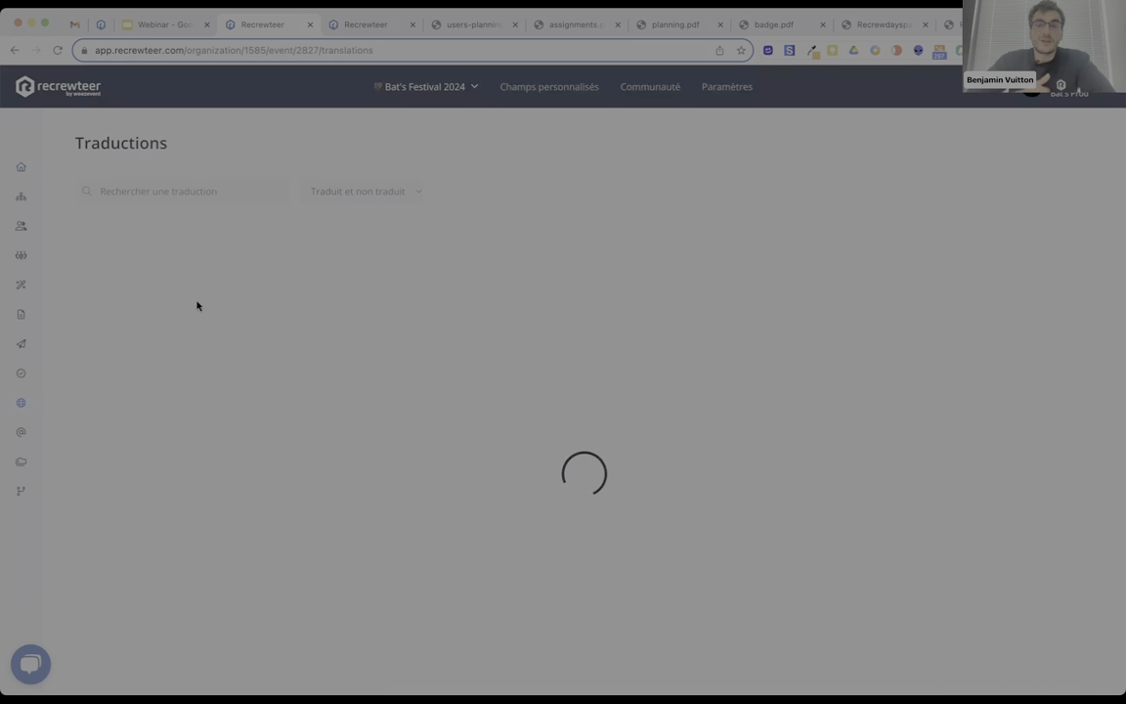
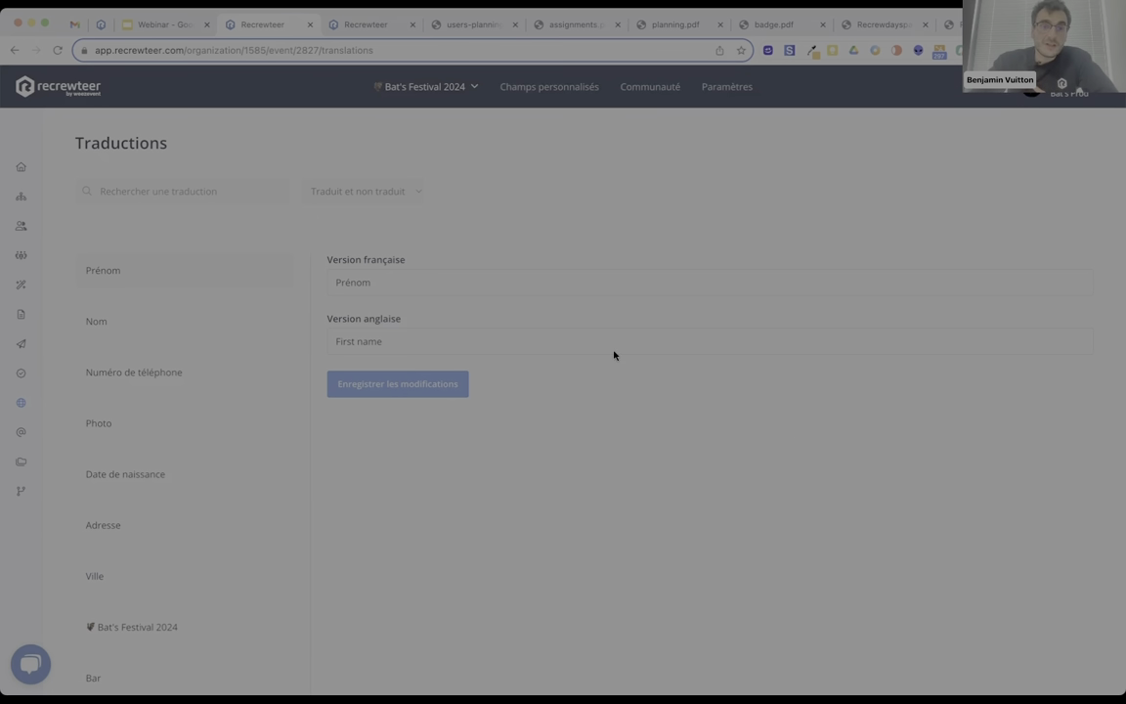
Read the 'vos affectations' email in Gmail, then switch back to the Recrewteer translations page.
{"action": "left_click", "coordinate": [76, 25]}
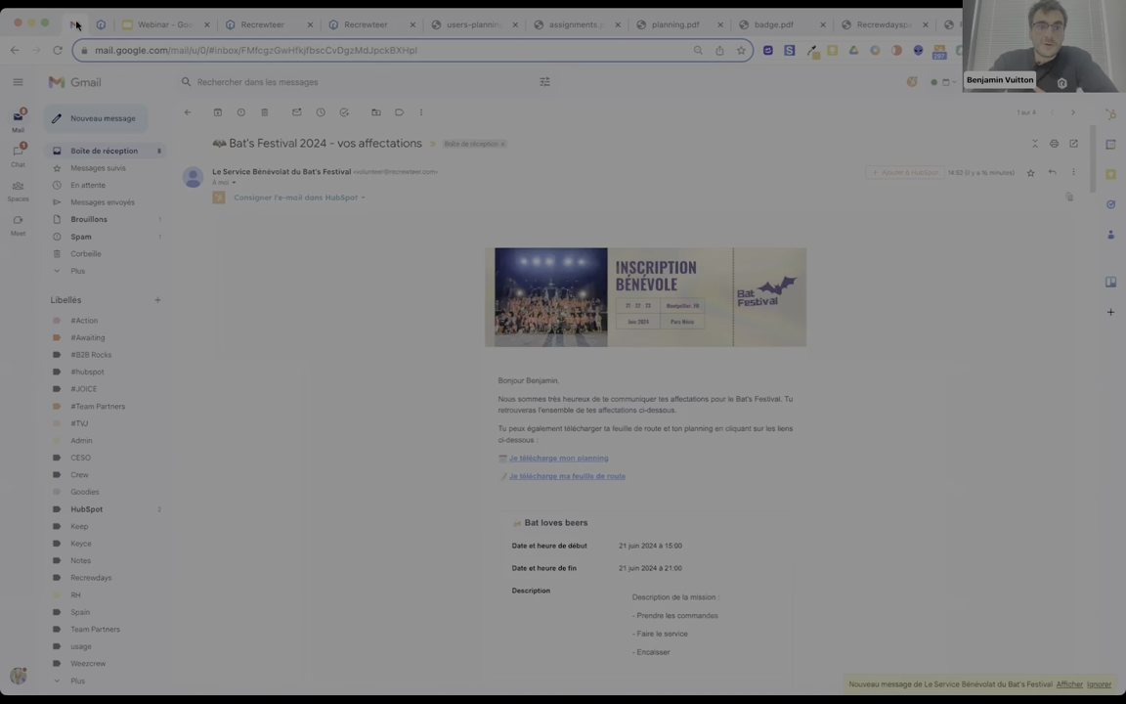
{"action": "scroll", "coordinate": [427, 323], "scroll_direction": "down", "scroll_amount": 2}
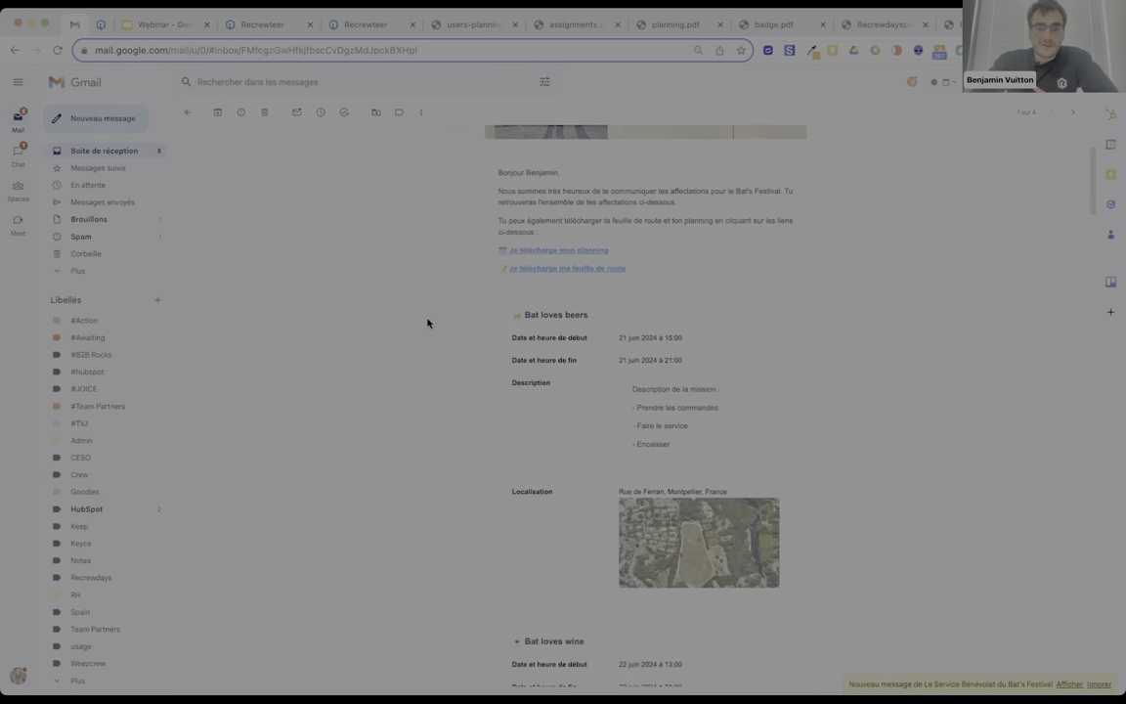
{"action": "scroll", "coordinate": [427, 323], "scroll_direction": "down", "scroll_amount": 10}
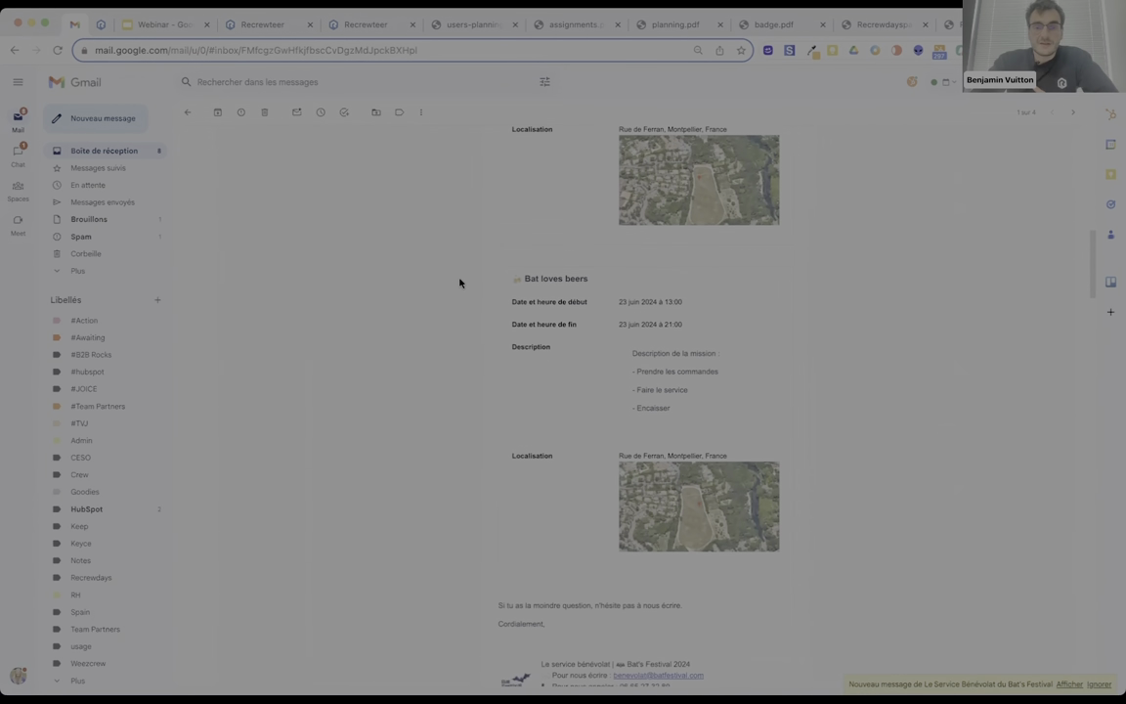
{"action": "scroll", "coordinate": [460, 282], "scroll_direction": "down", "scroll_amount": 3}
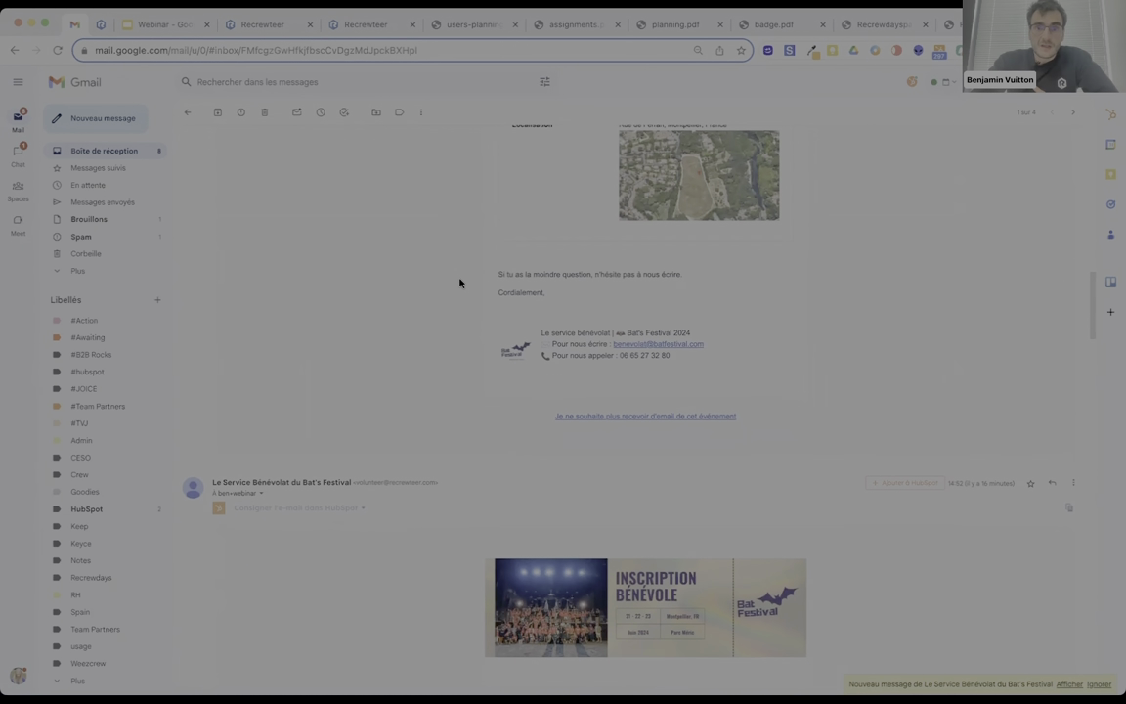
{"action": "scroll", "coordinate": [459, 282], "scroll_direction": "up", "scroll_amount": 10}
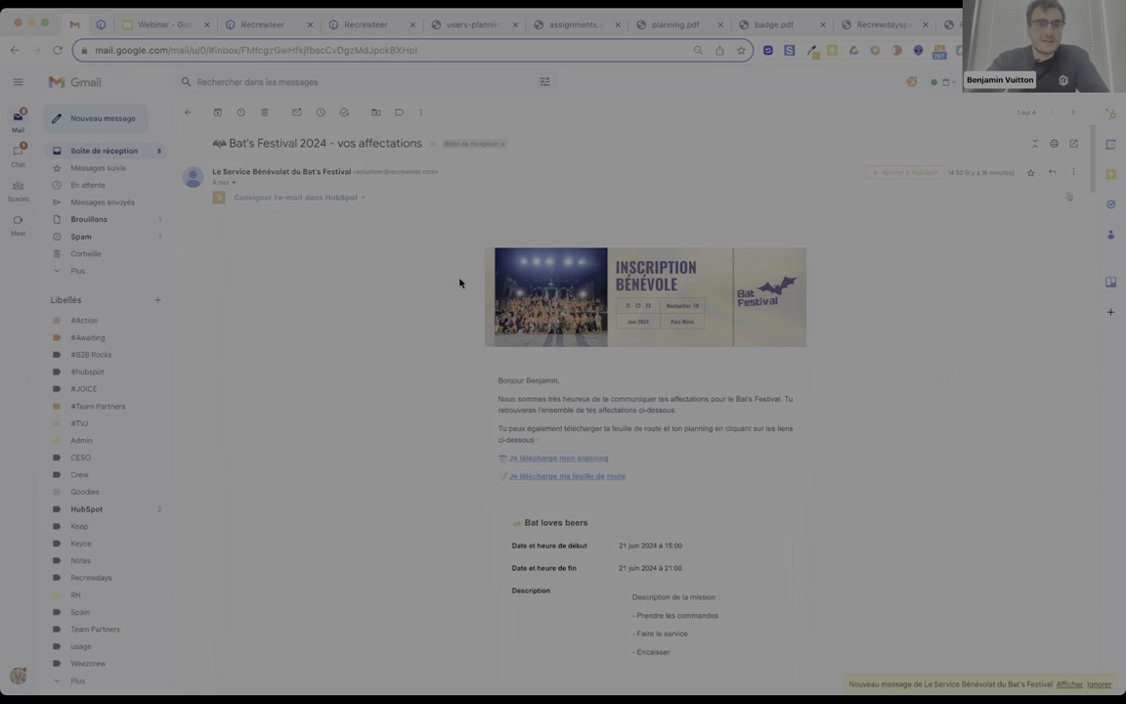
{"action": "left_click", "coordinate": [225, 27]}
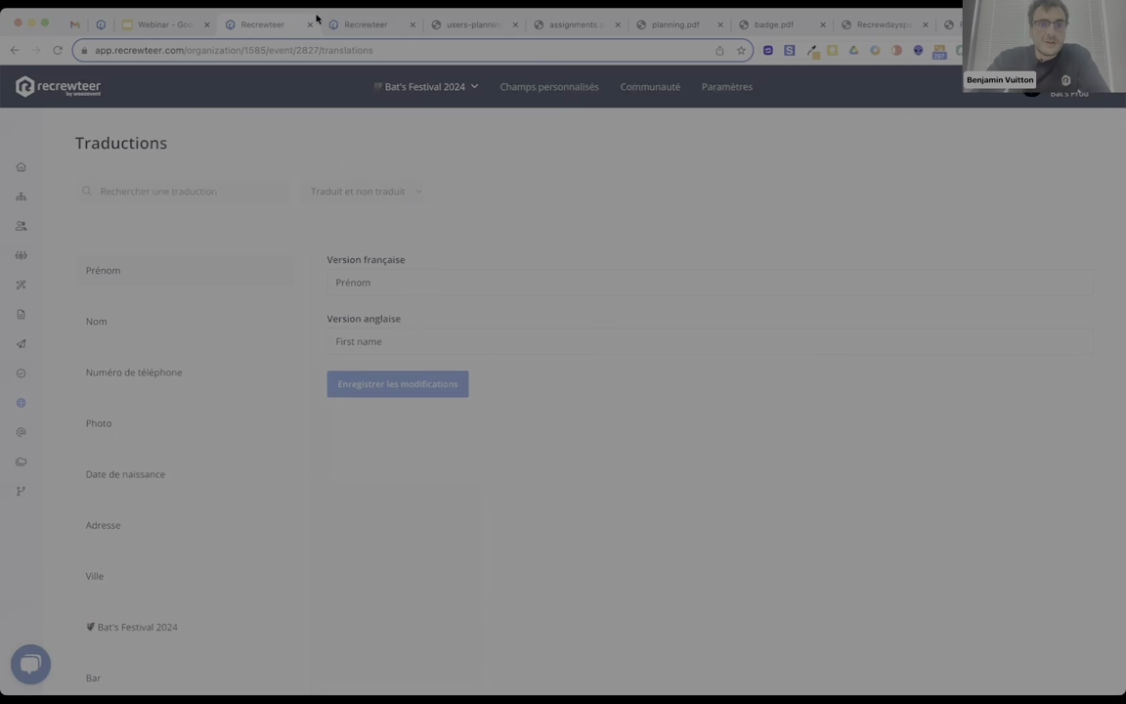
From Membres, go to Paramètres > Utilisateurs and review the two Bat's Prod users.
{"action": "left_click", "coordinate": [21, 226]}
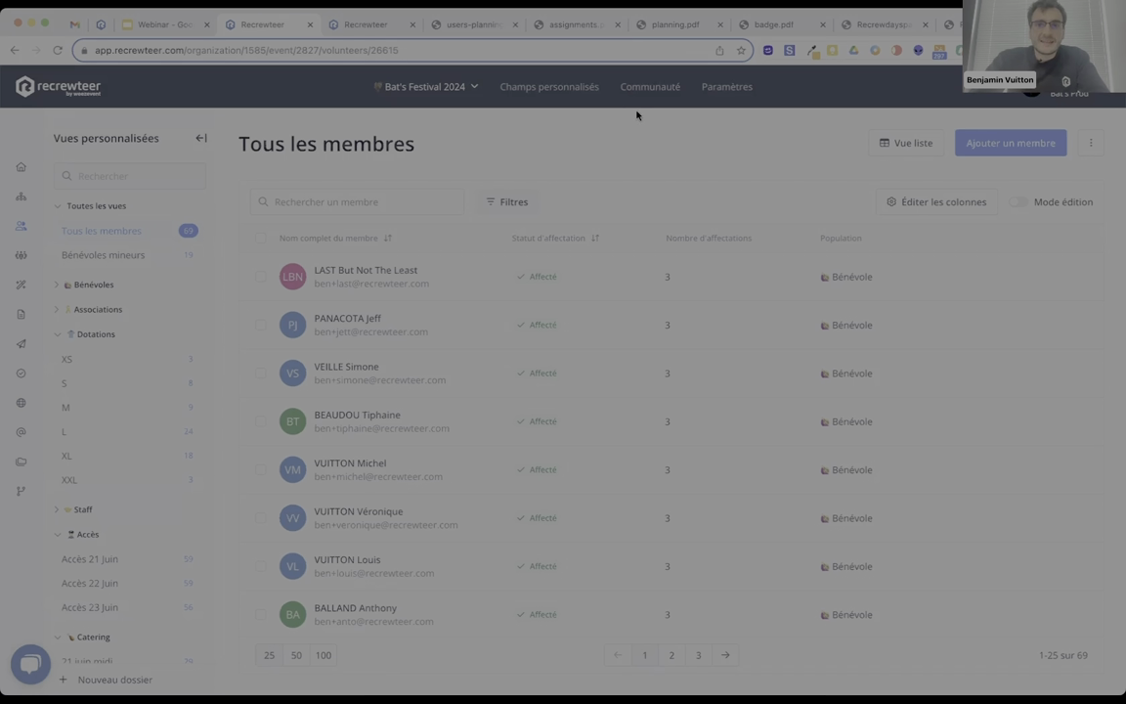
{"action": "left_click", "coordinate": [724, 86]}
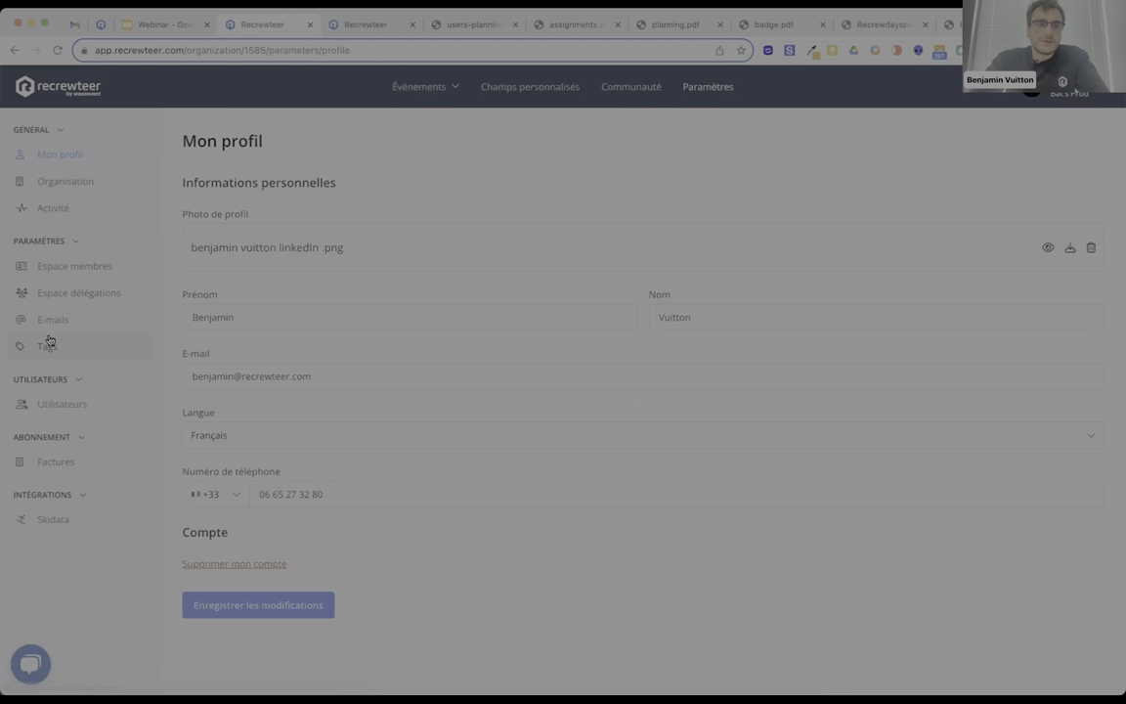
{"action": "left_click", "coordinate": [48, 410]}
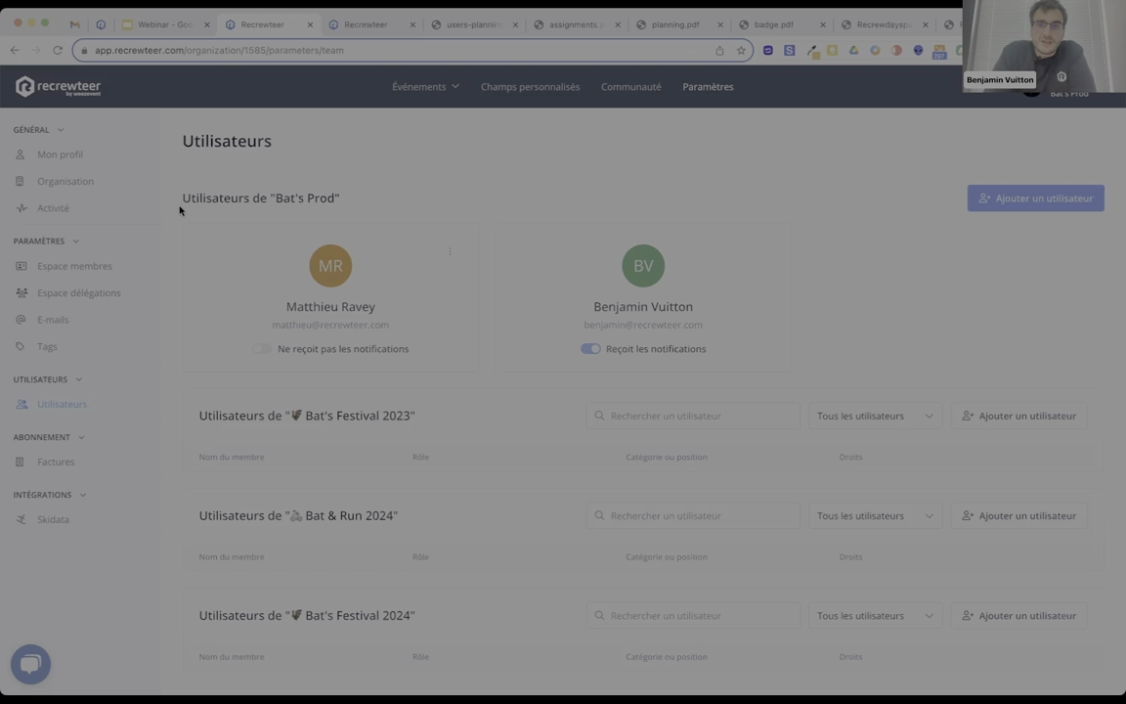
Open Bat's Festival 2024's Accès 21 Juin member view and download it with Télécharger la liste.
{"action": "left_click", "coordinate": [57, 94]}
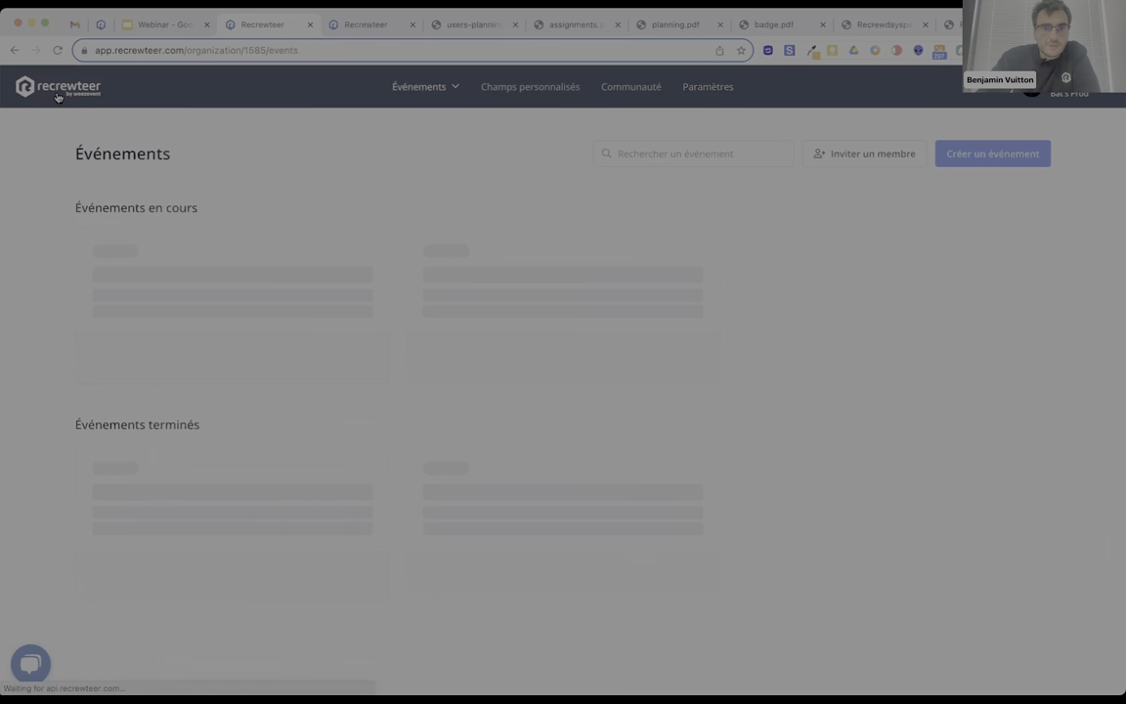
{"action": "left_click", "coordinate": [623, 363]}
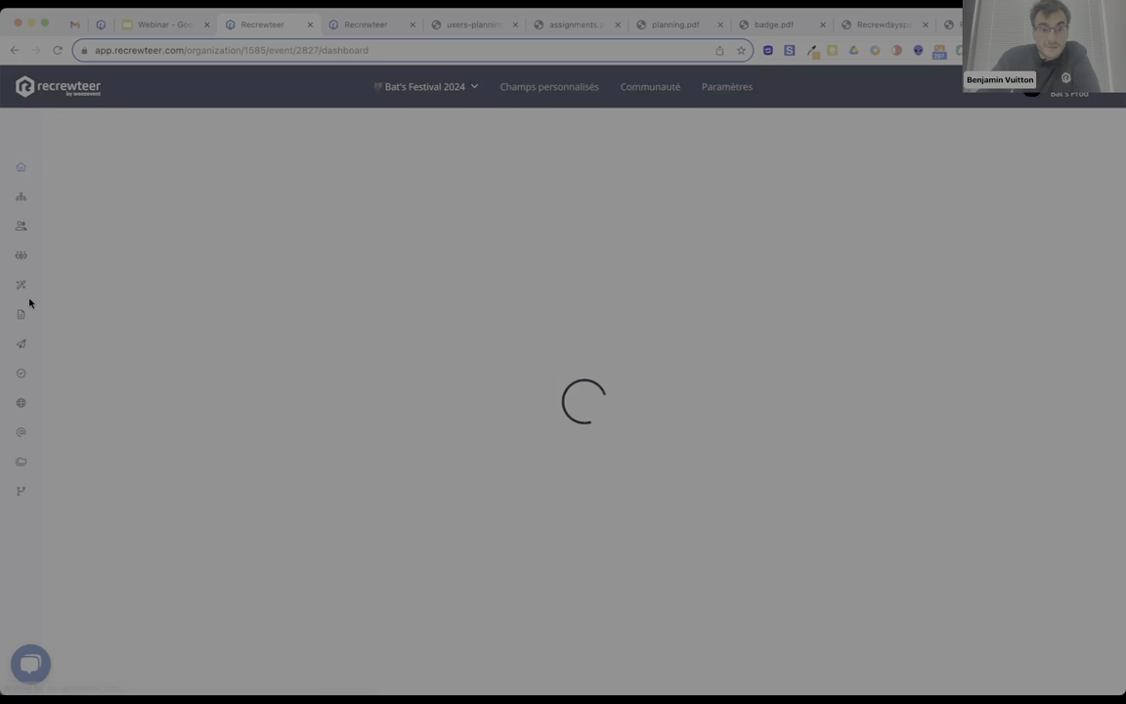
{"action": "left_click", "coordinate": [20, 225]}
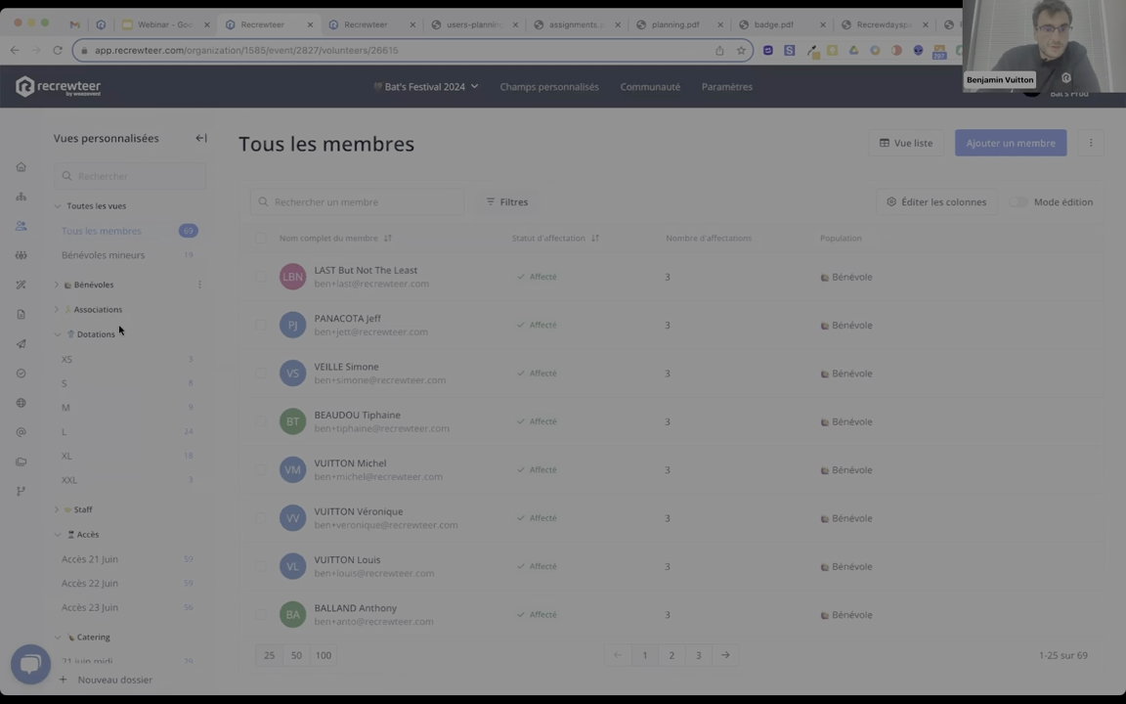
{"action": "scroll", "coordinate": [113, 351], "scroll_direction": "down", "scroll_amount": 4}
{"action": "left_click", "coordinate": [93, 368]}
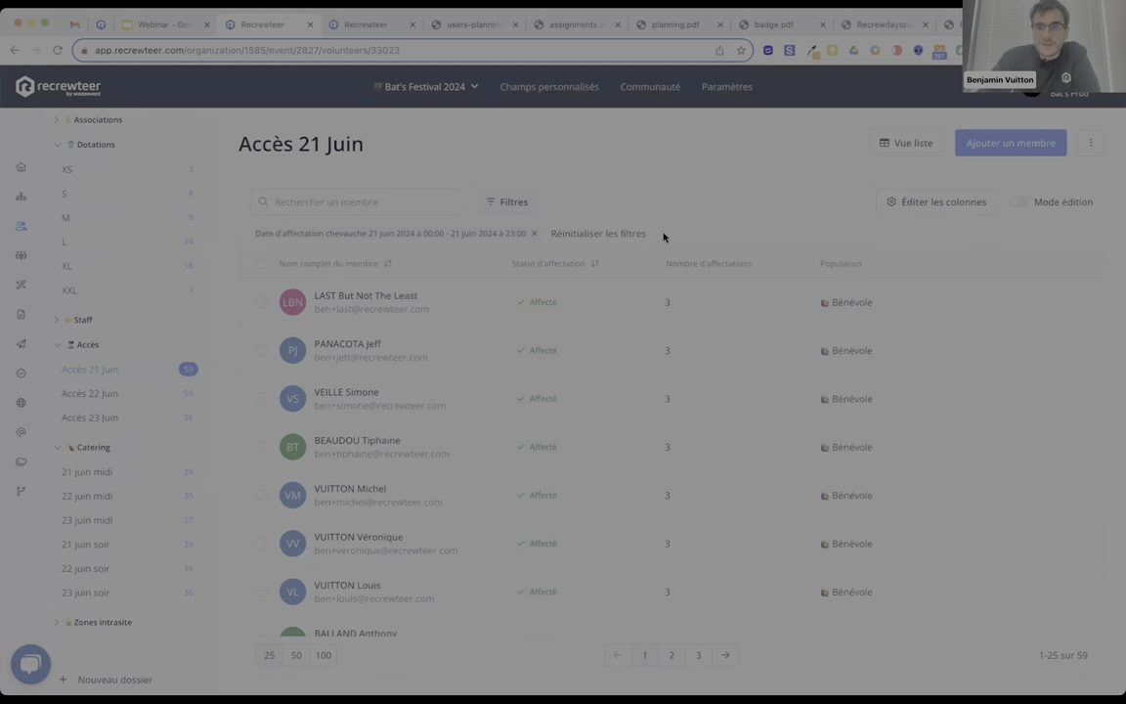
{"action": "left_click", "coordinate": [1091, 144]}
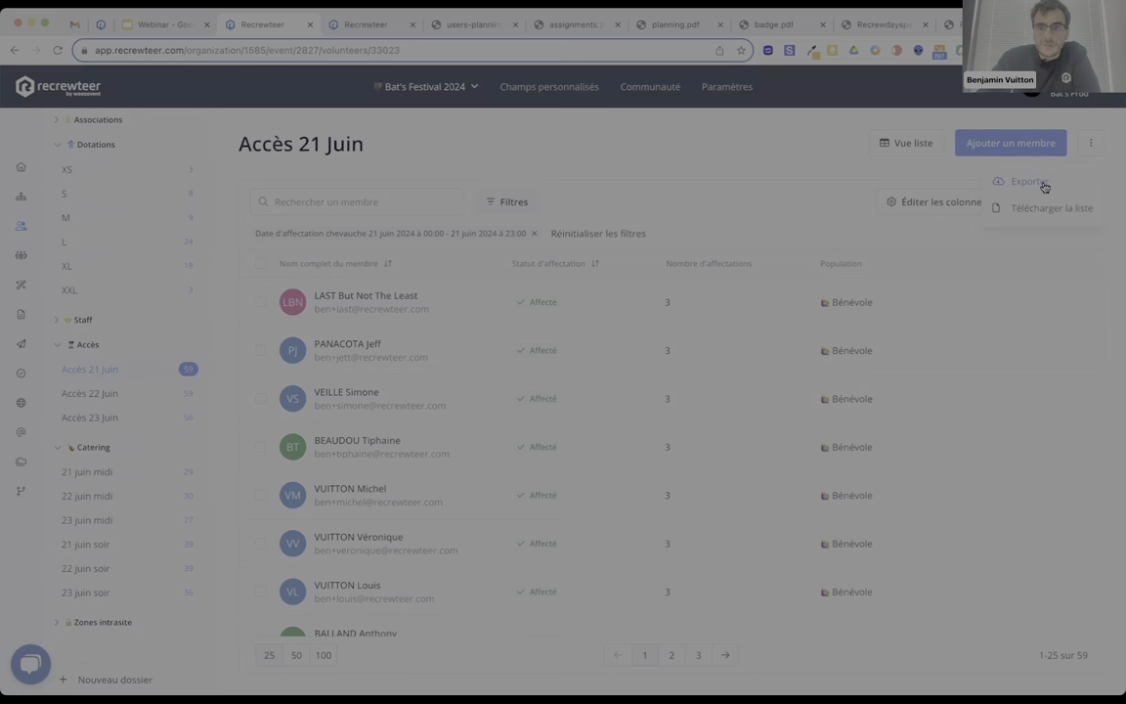
{"action": "left_click", "coordinate": [1038, 207]}
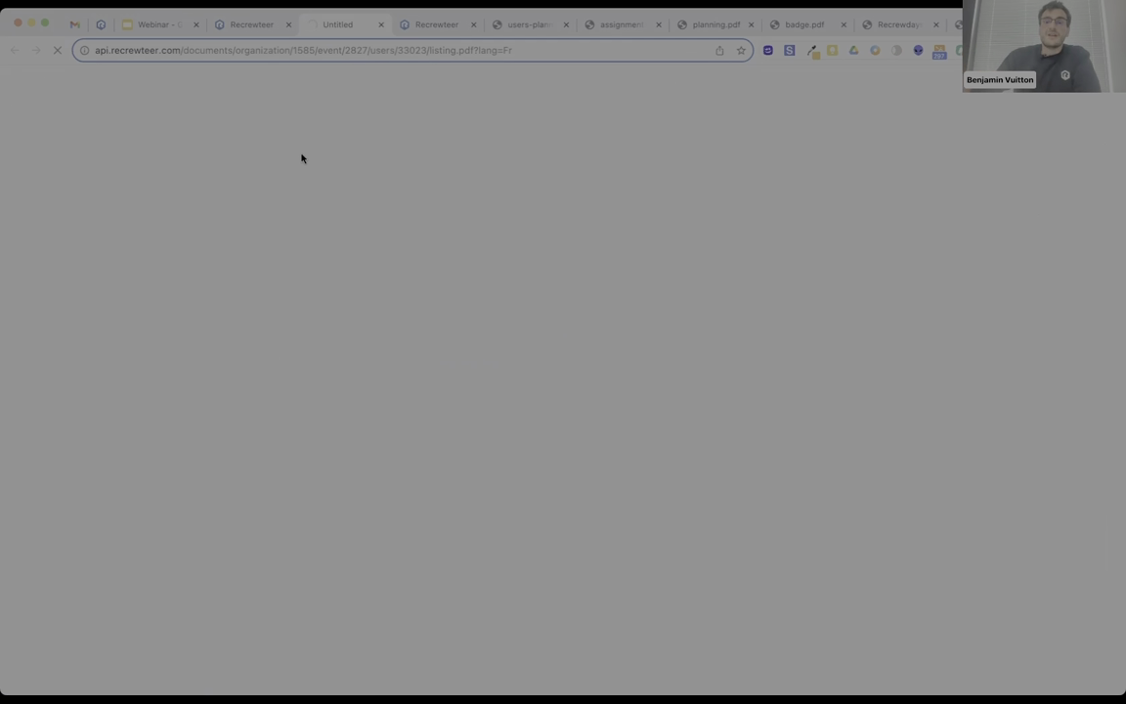
Review the 5-page listing.pdf export, then return to the Accès 21 Juin member list.
{"action": "left_click", "coordinate": [250, 25]}
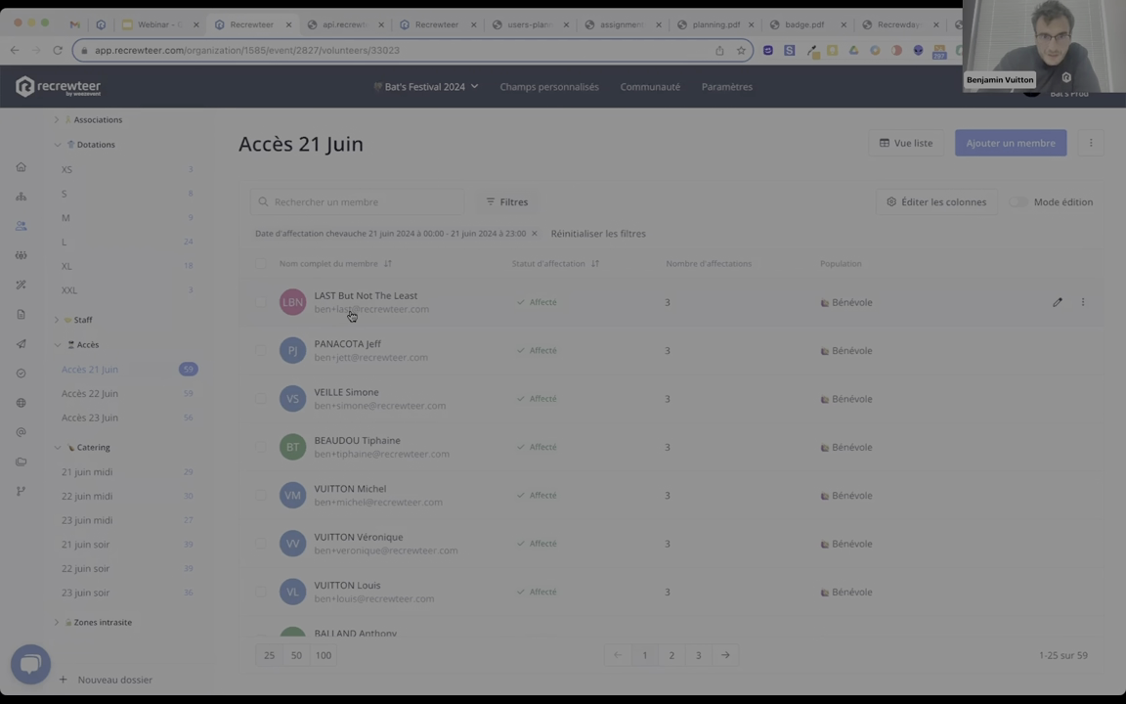
{"action": "left_click", "coordinate": [339, 28]}
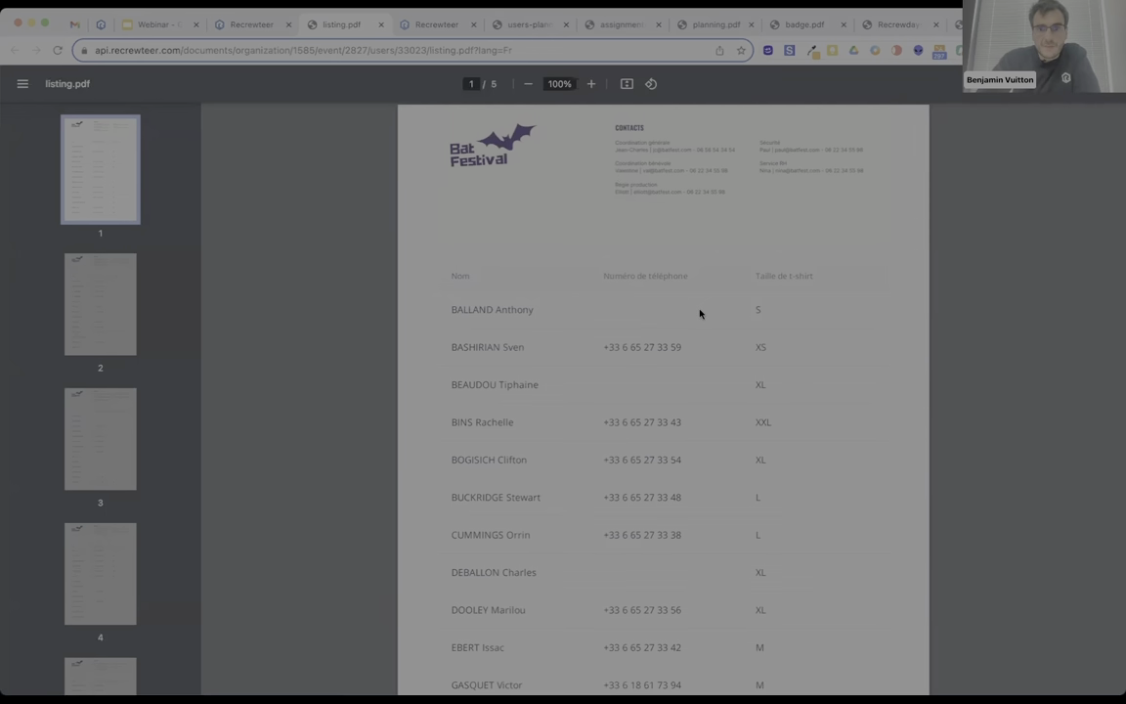
{"action": "scroll", "coordinate": [751, 329], "scroll_direction": "down", "scroll_amount": 3}
{"action": "scroll", "coordinate": [751, 332], "scroll_direction": "up", "scroll_amount": 3}
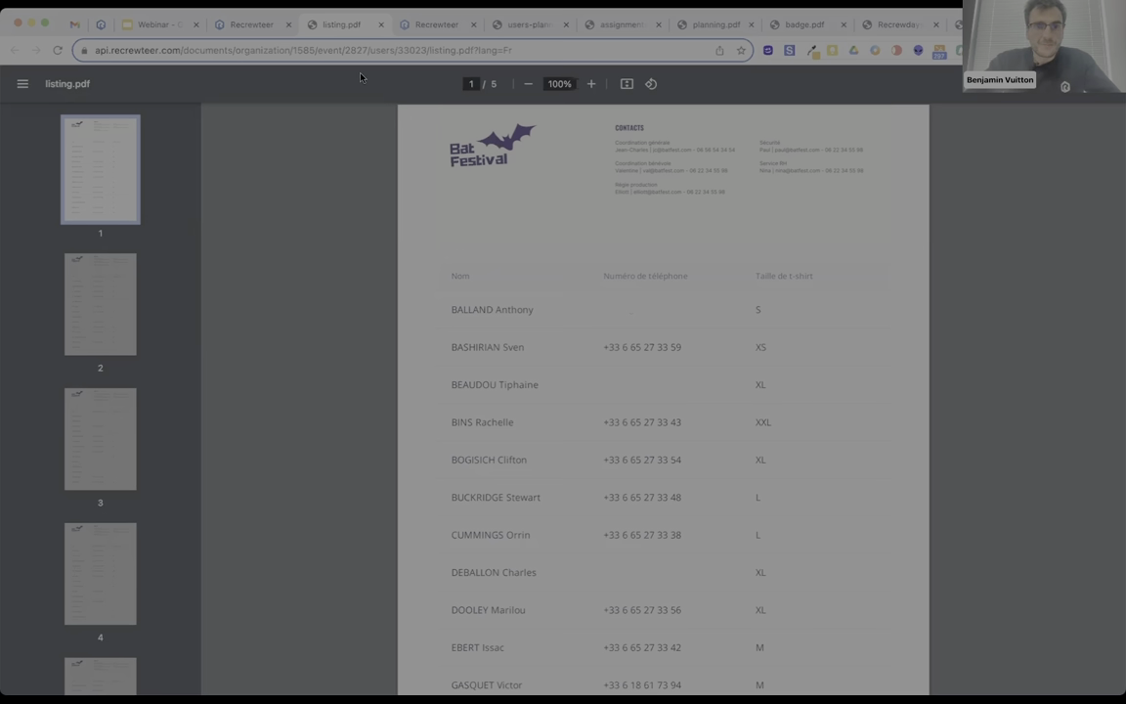
{"action": "left_click", "coordinate": [217, 27]}
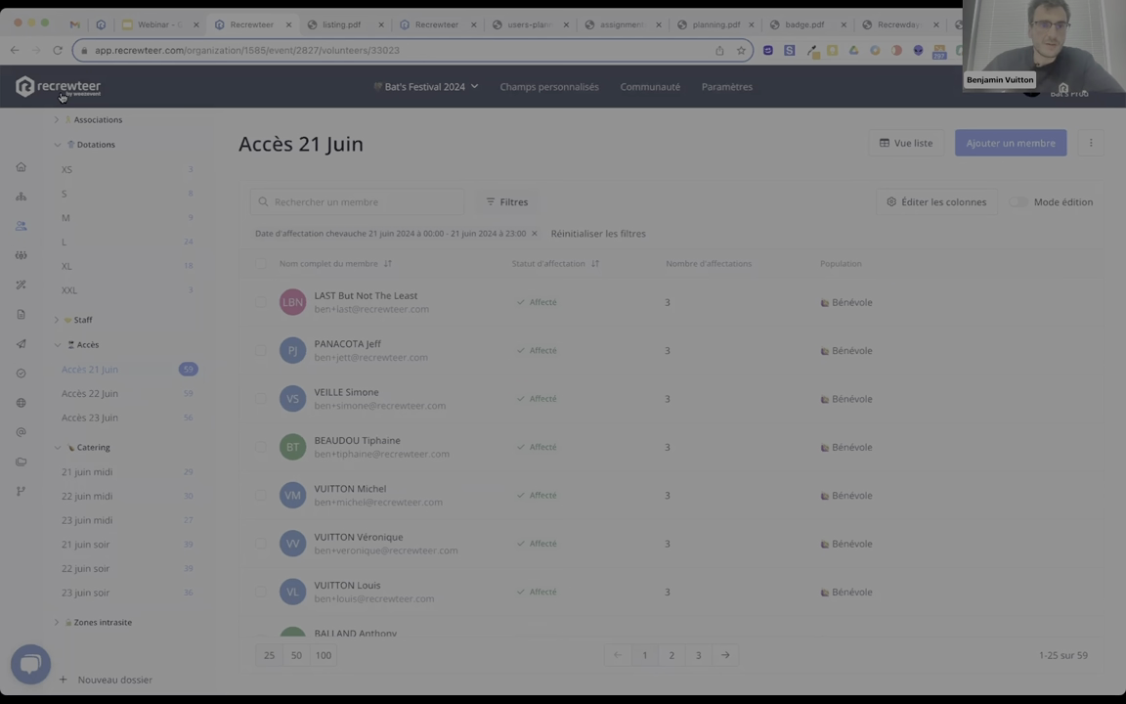
Under Paramètres > Espace membres > Intégration, preview the member login page, then return to Gmail.
{"action": "left_click", "coordinate": [62, 94]}
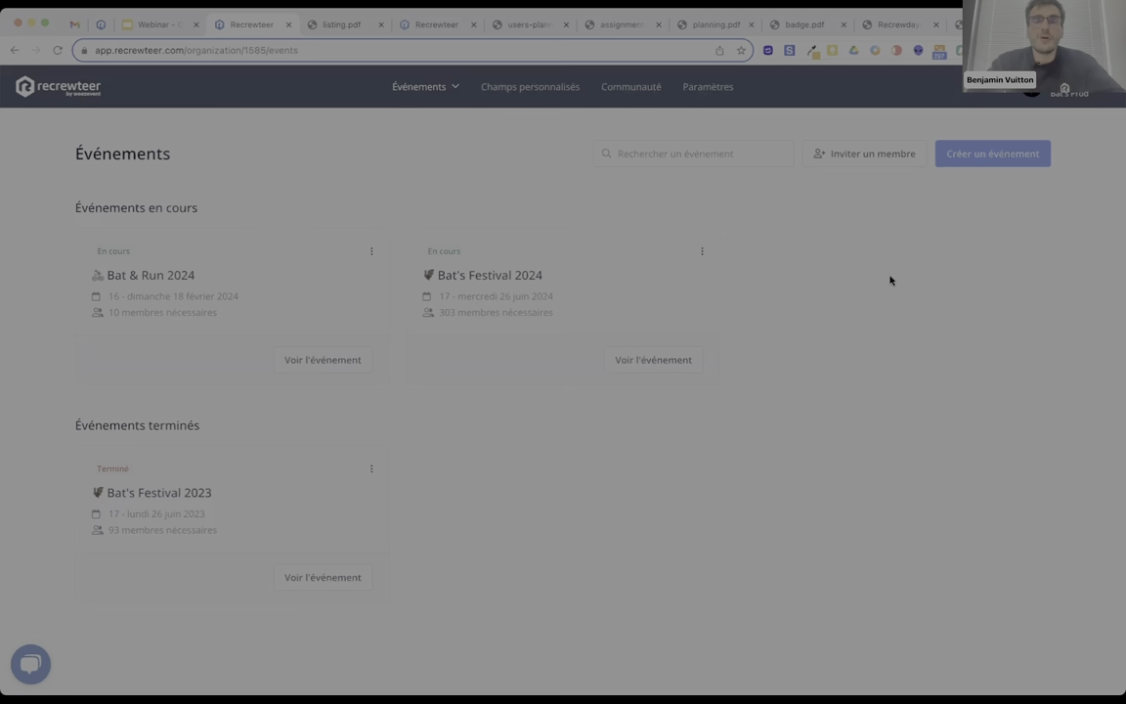
{"action": "left_click", "coordinate": [709, 89]}
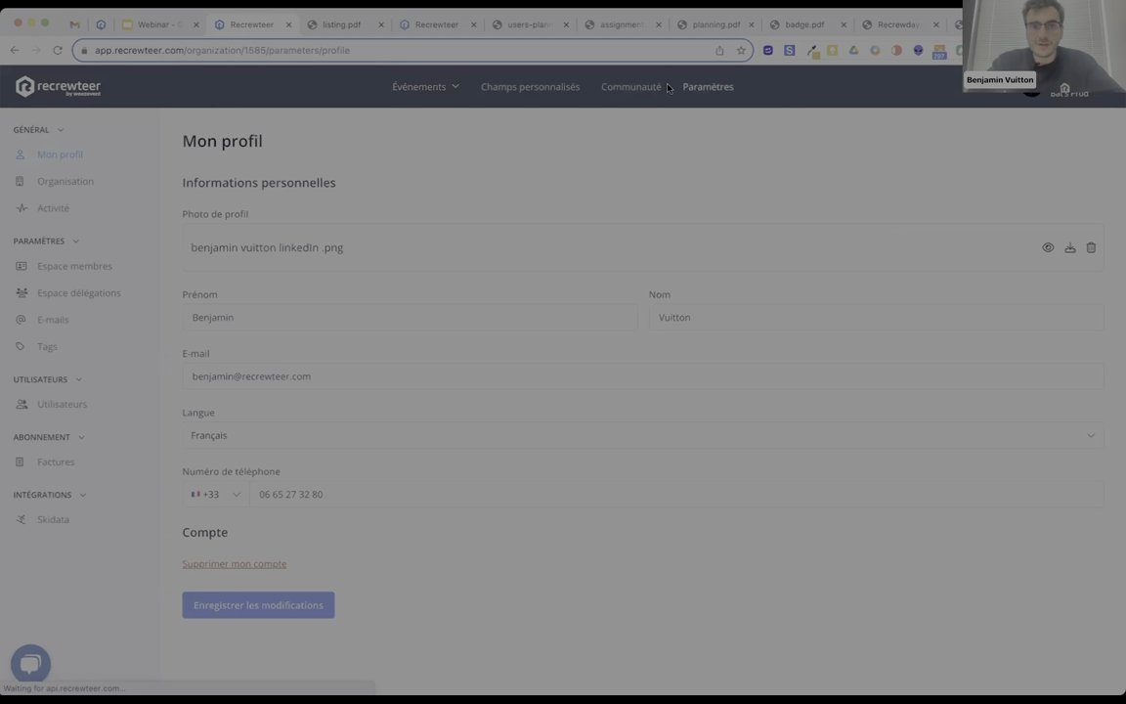
{"action": "left_click", "coordinate": [72, 266]}
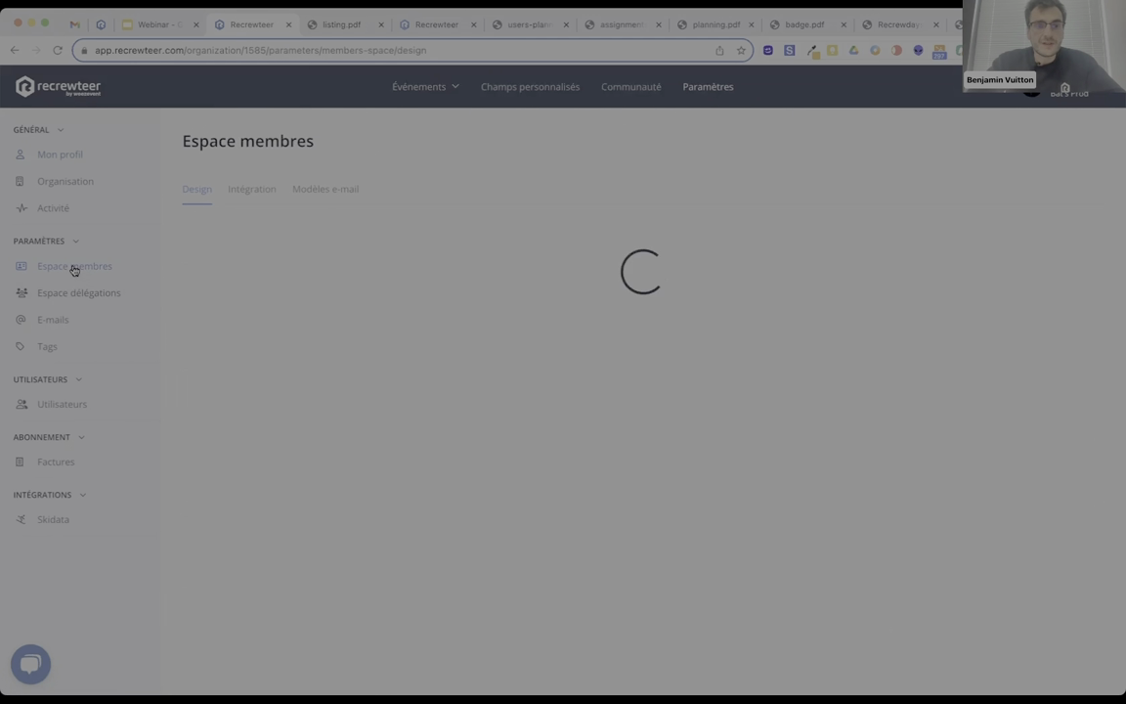
{"action": "scroll", "coordinate": [371, 244], "scroll_direction": "down", "scroll_amount": 5}
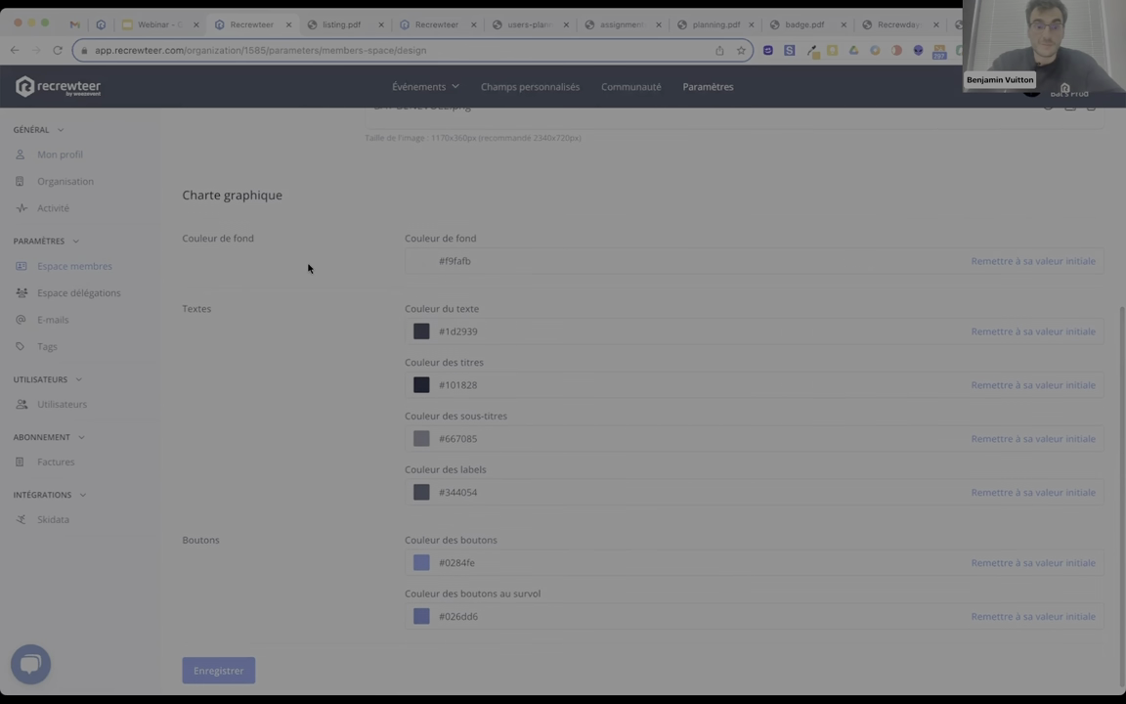
{"action": "scroll", "coordinate": [309, 267], "scroll_direction": "up", "scroll_amount": 5}
{"action": "left_click", "coordinate": [252, 189]}
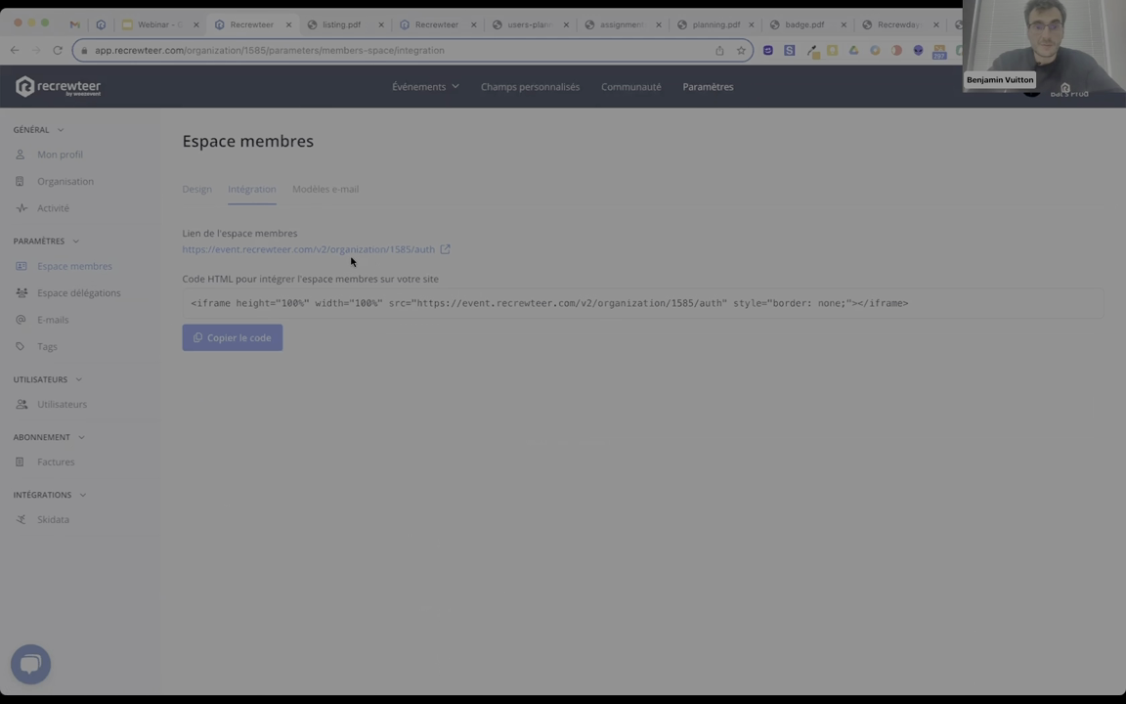
{"action": "left_click", "coordinate": [349, 251]}
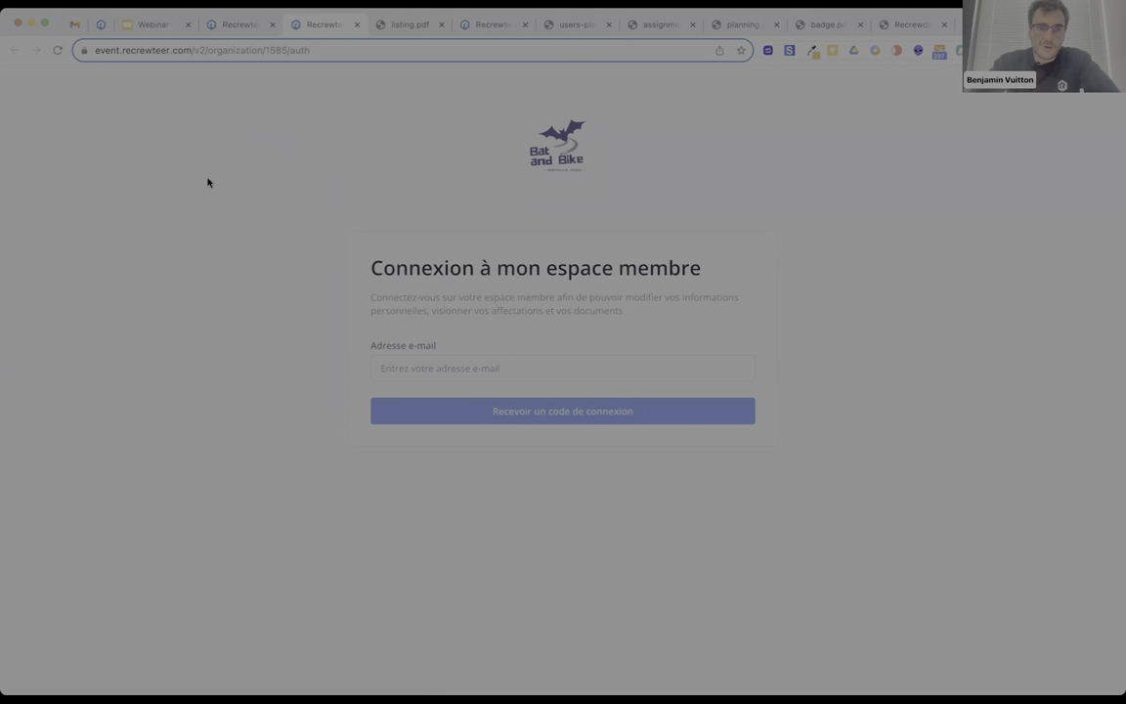
{"action": "left_click", "coordinate": [74, 24]}
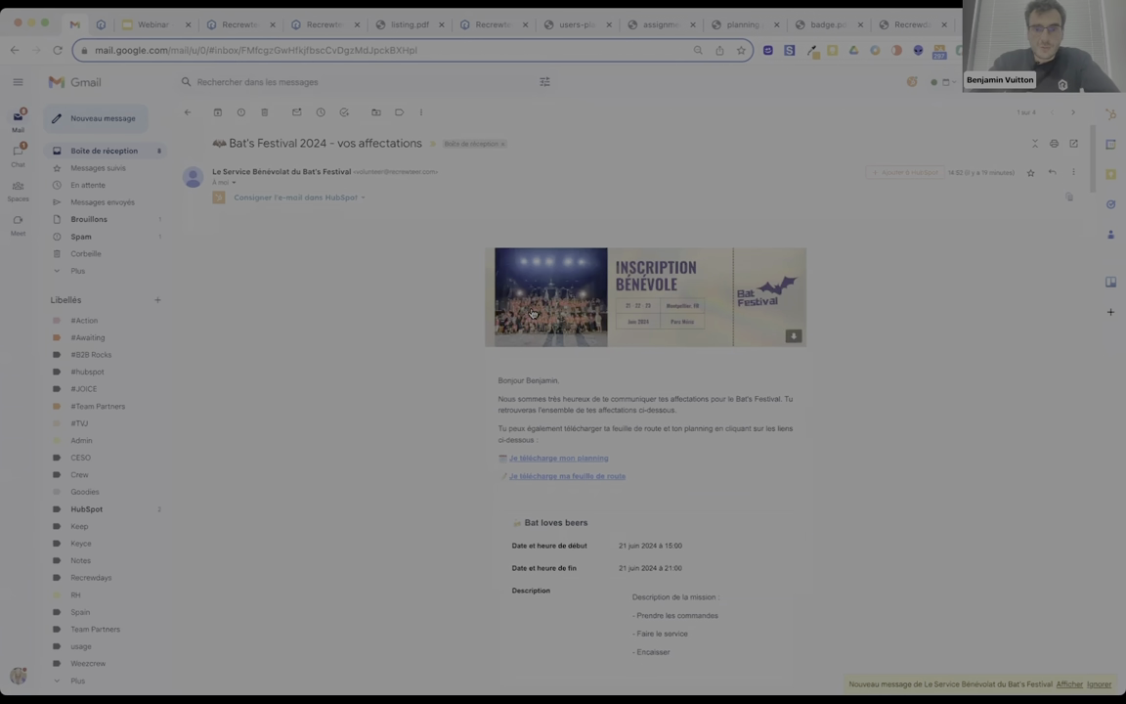
Read the Bat loves wine (22 June, 13:00–21:00) and Bat loves beers (23 June) missions, then return to Recrewteer.
{"action": "scroll", "coordinate": [531, 313], "scroll_direction": "down", "scroll_amount": 4}
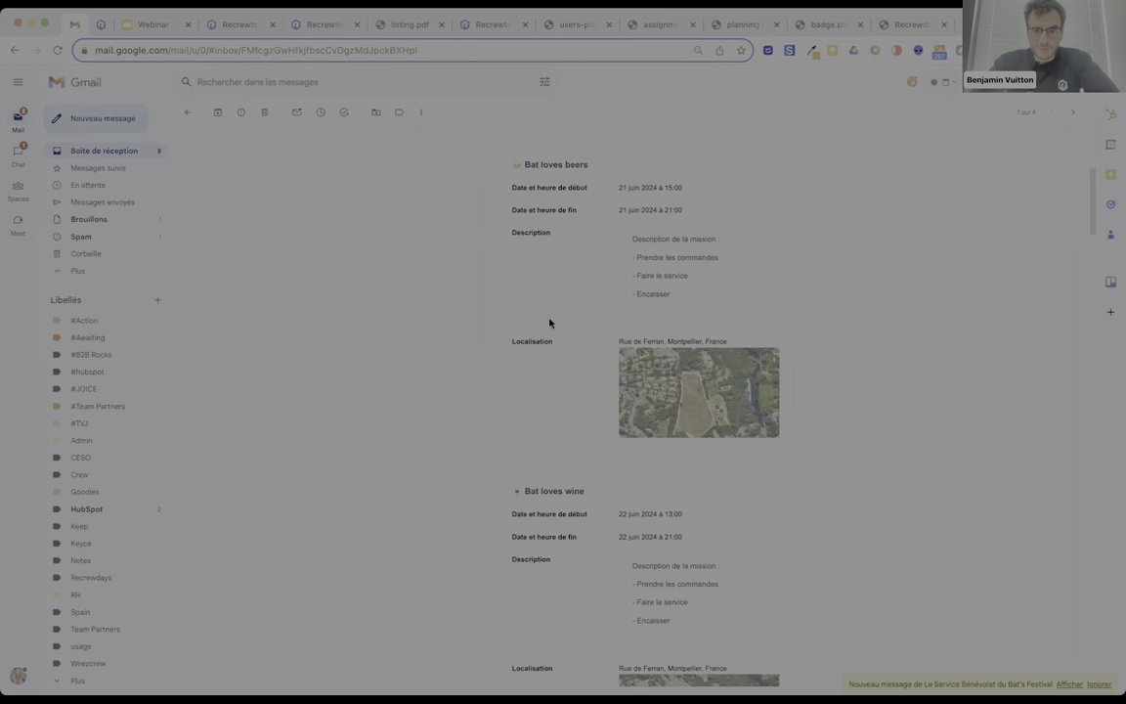
{"action": "scroll", "coordinate": [547, 312], "scroll_direction": "down", "scroll_amount": 5}
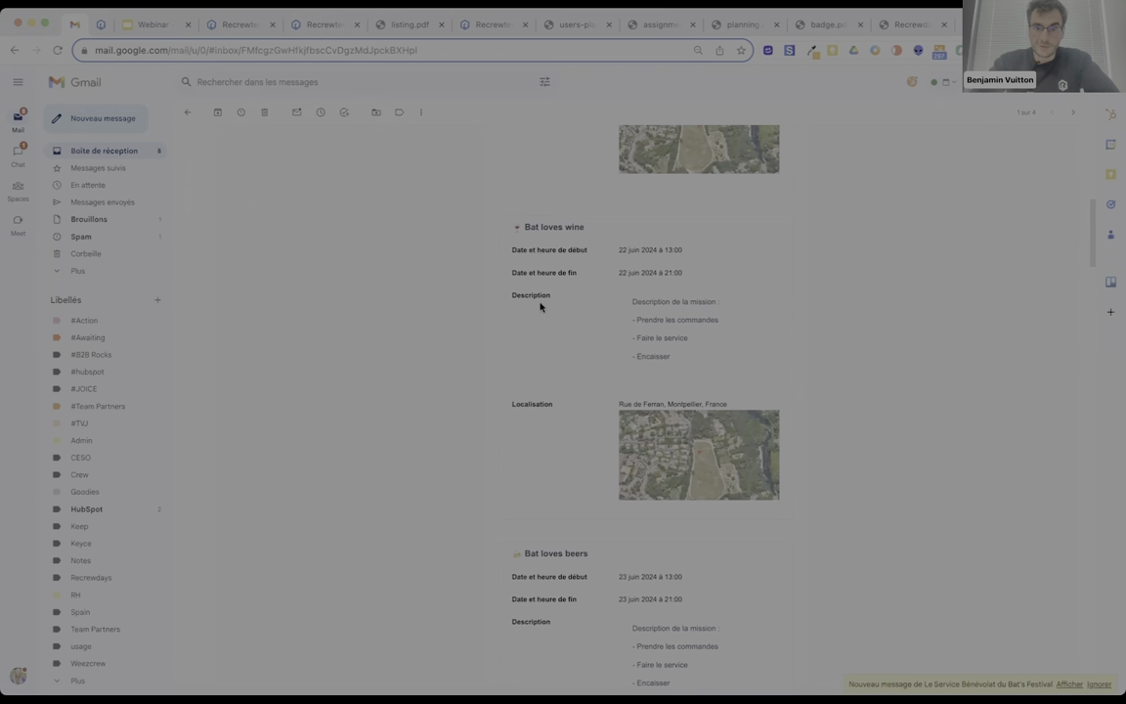
{"action": "scroll", "coordinate": [586, 318], "scroll_direction": "down", "scroll_amount": 1}
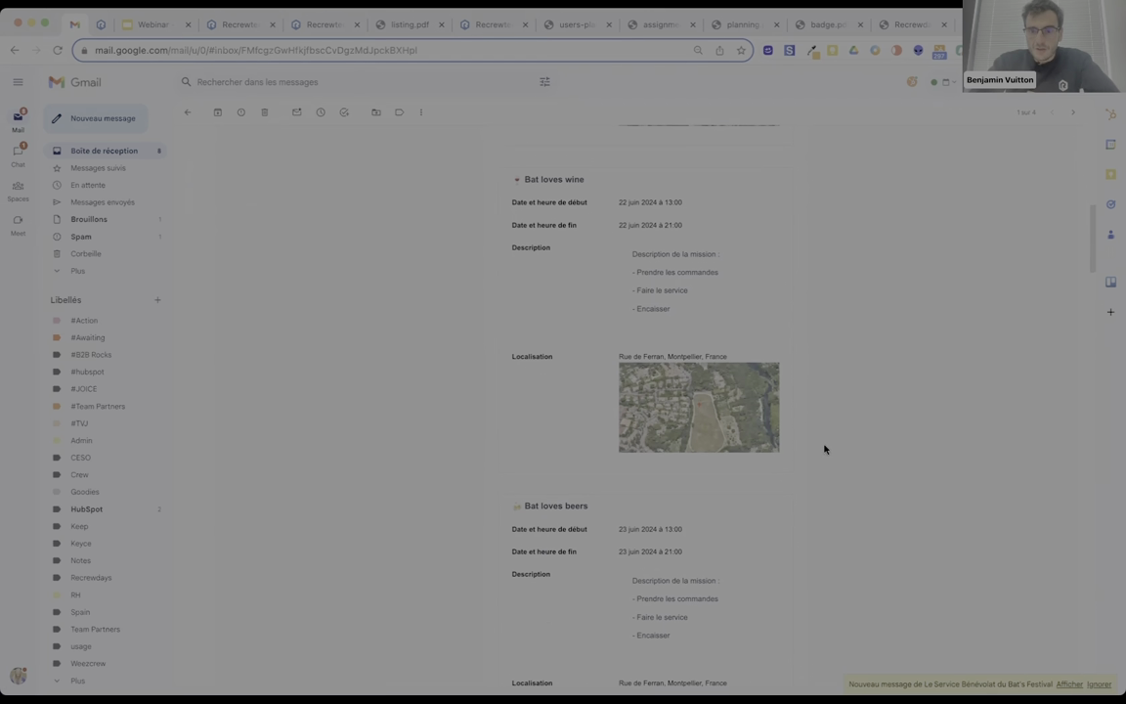
{"action": "left_click", "coordinate": [227, 23]}
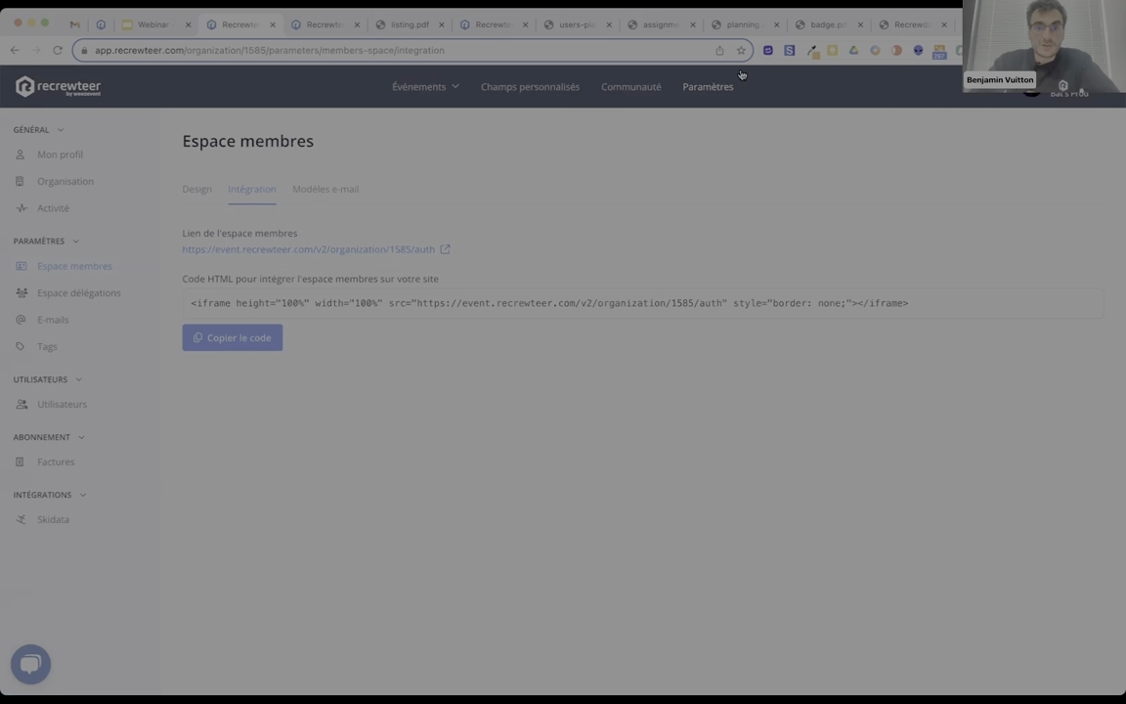
Open the Activité log, dismiss its error with Recharger and Annuler, and return to the events list.
{"action": "left_click", "coordinate": [51, 202]}
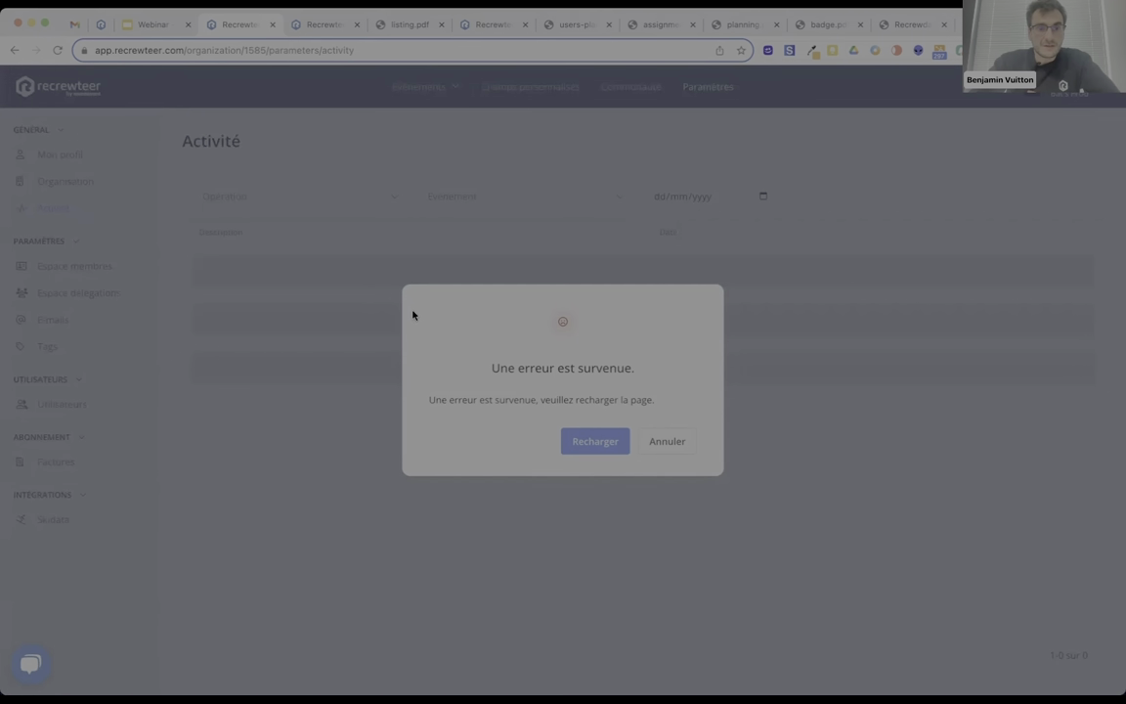
{"action": "left_click", "coordinate": [577, 441]}
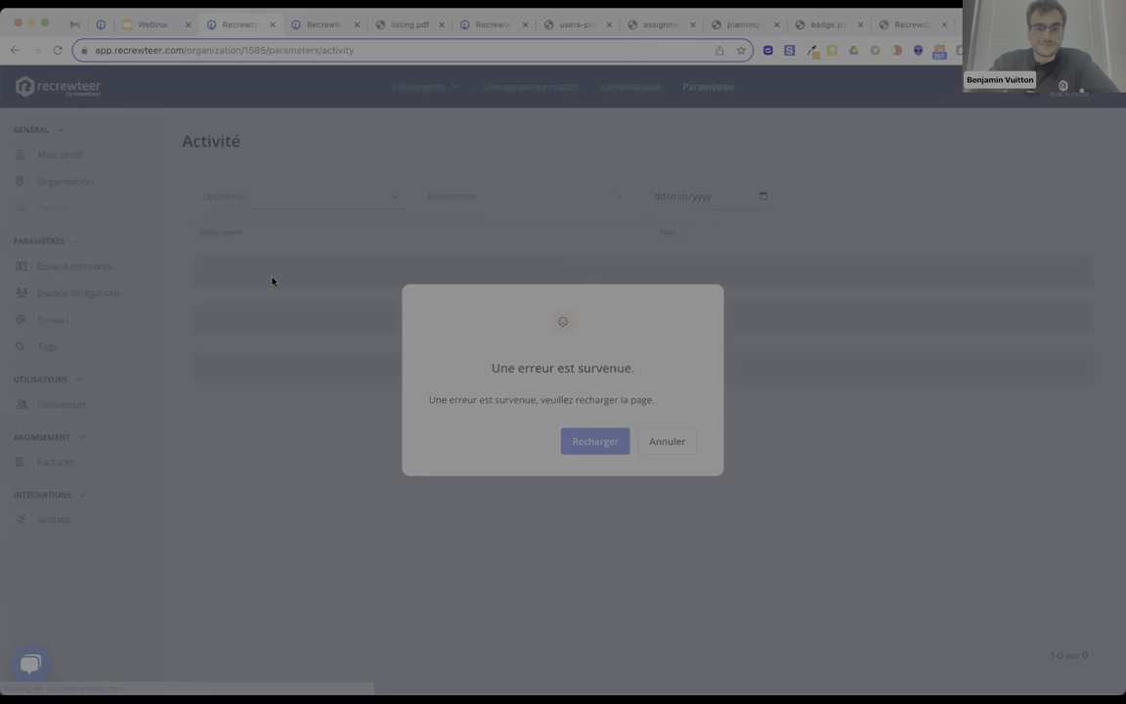
{"action": "left_click", "coordinate": [657, 437]}
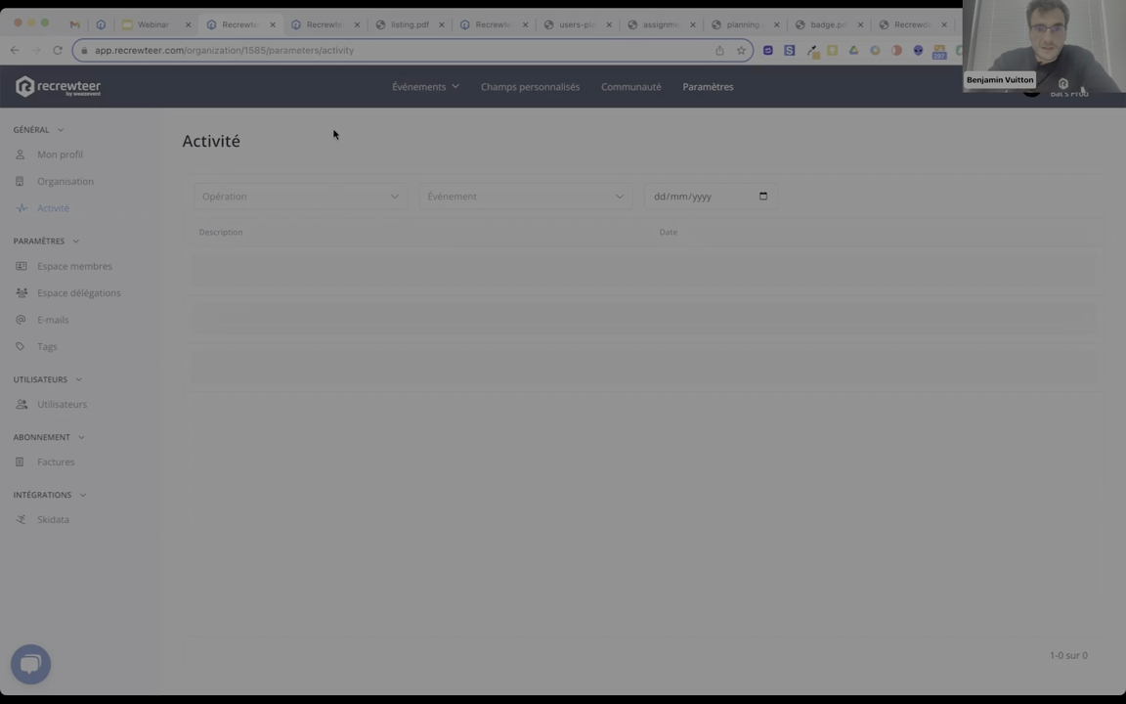
{"action": "left_click", "coordinate": [68, 89]}
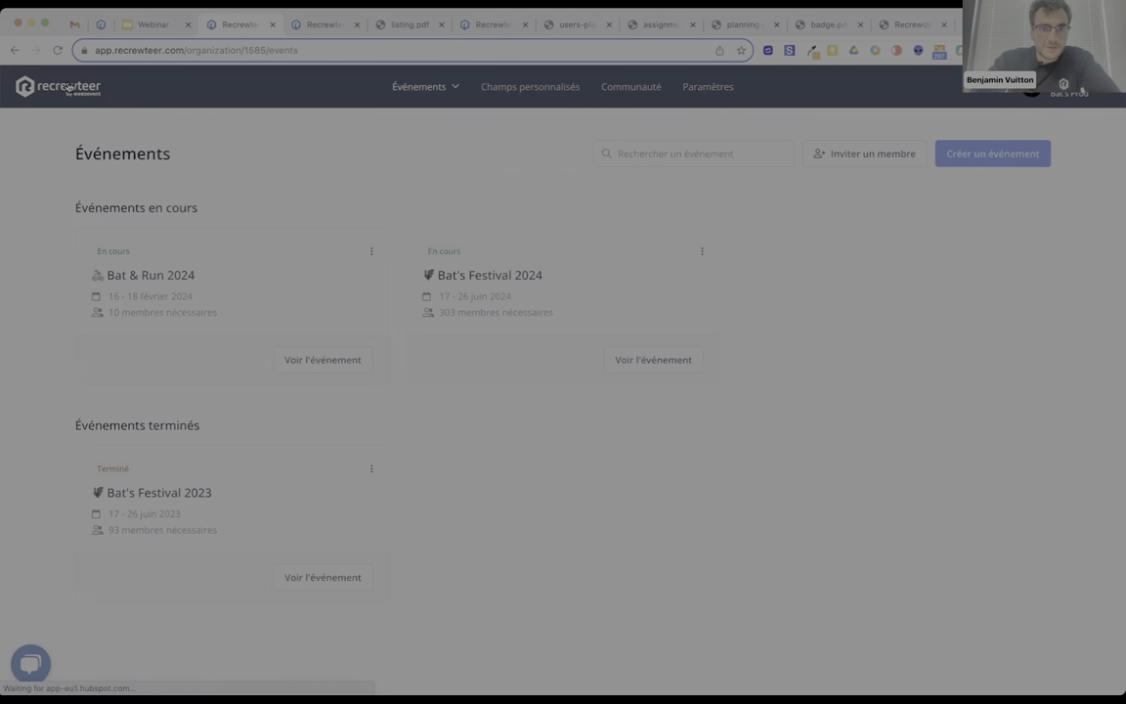